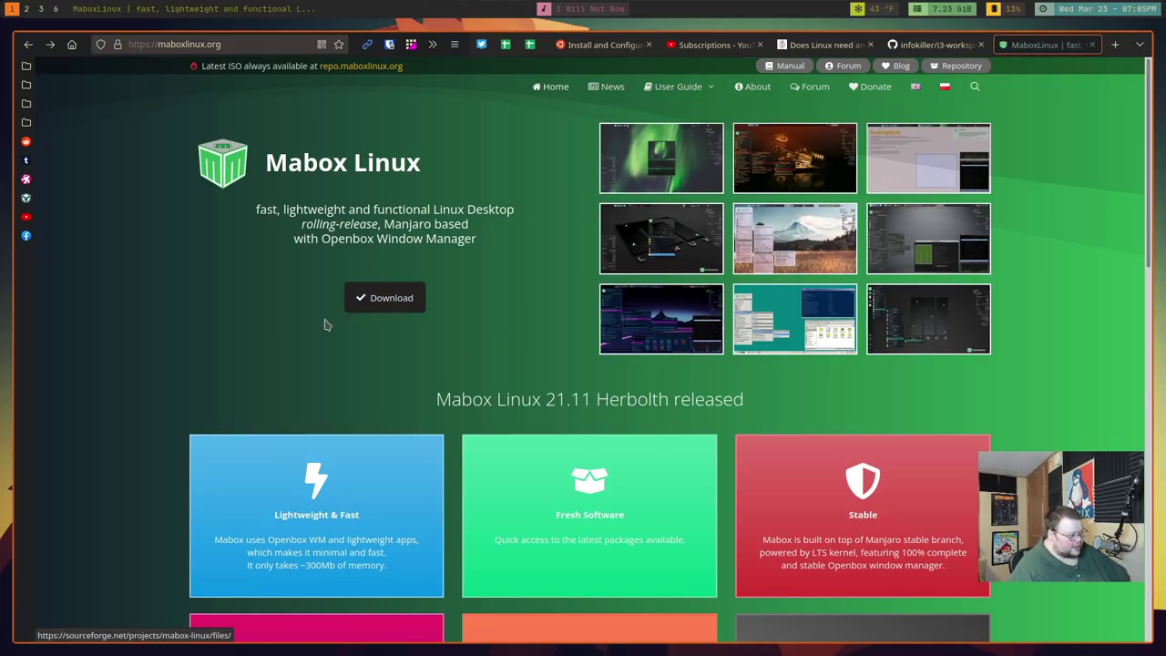
# Scroll the Mabox homepage and highlight the LTS kernel, Fresh Software and Mabox Tools feature text
pyautogui.scroll(-3, 224, 345)
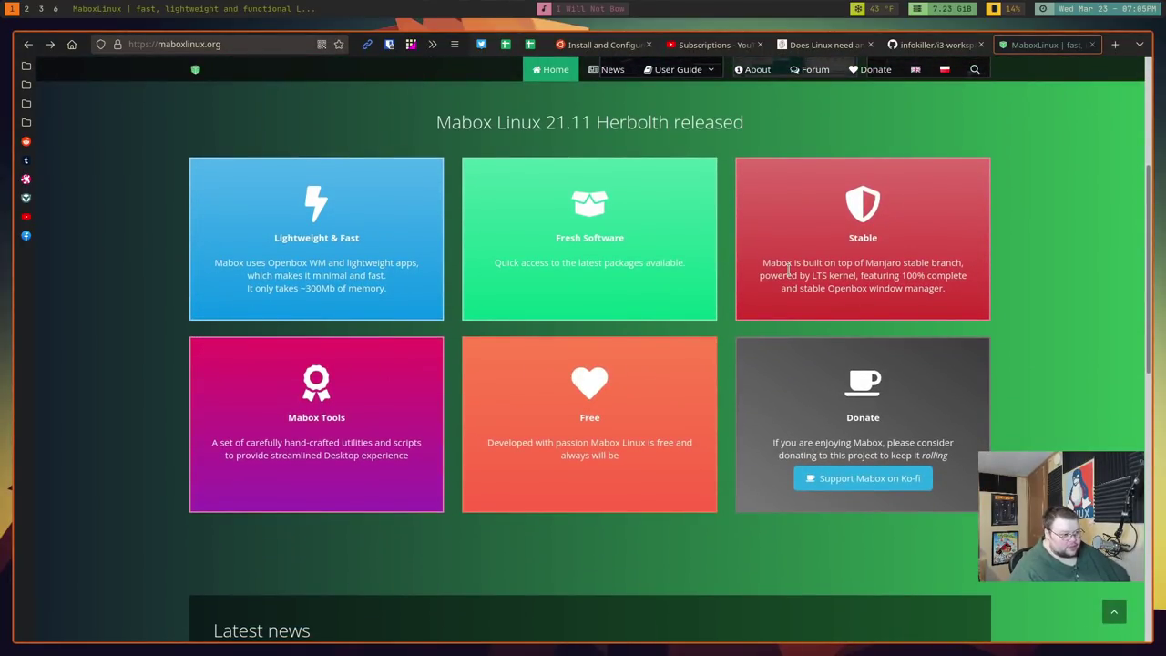
pyautogui.moveTo(798, 273); pyautogui.dragTo(851, 275)
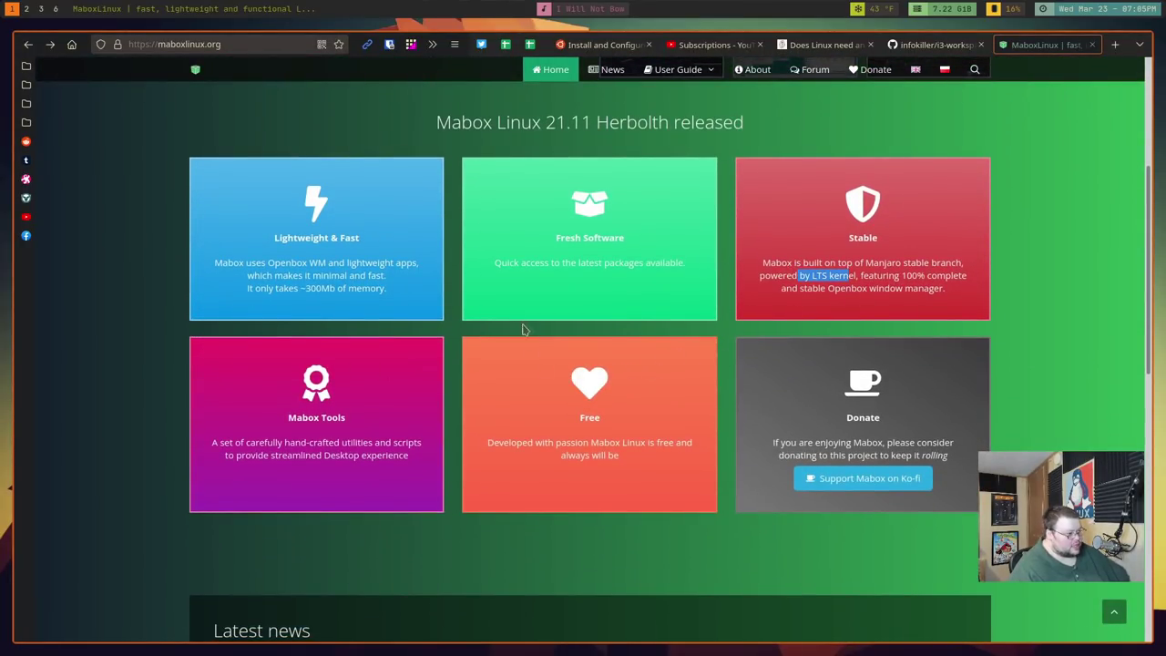
pyautogui.moveTo(557, 245)
pyautogui.mouseDown()
pyautogui.moveTo(551, 237)
pyautogui.moveTo(634, 240)
pyautogui.mouseUp()
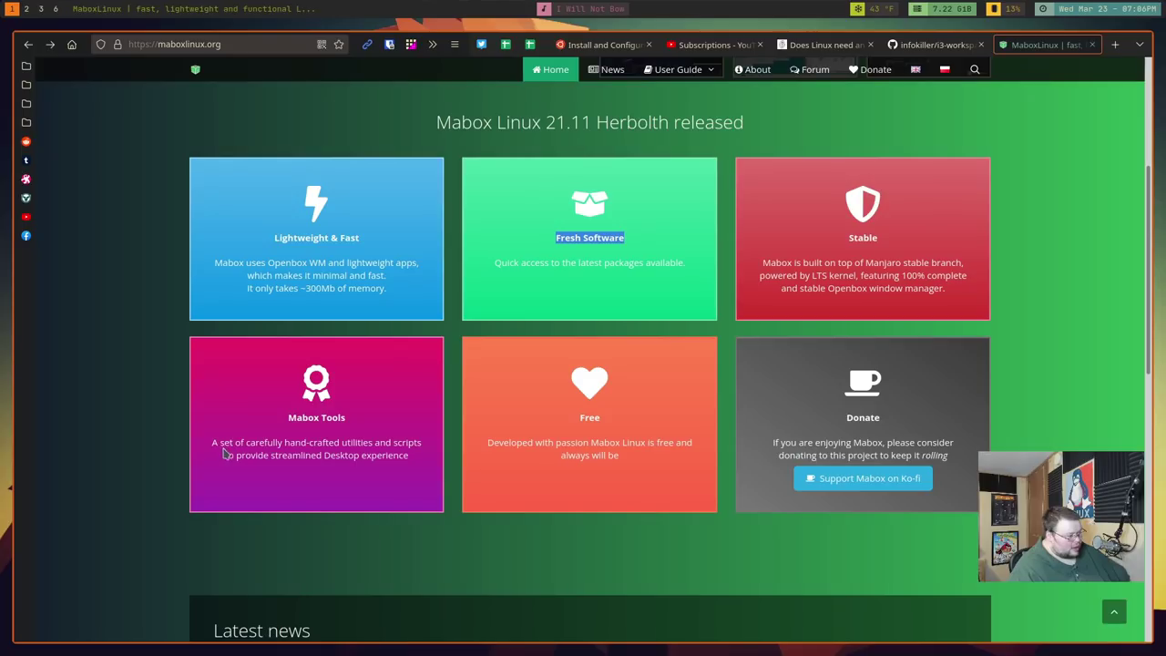
pyautogui.moveTo(211, 447); pyautogui.dragTo(363, 445)
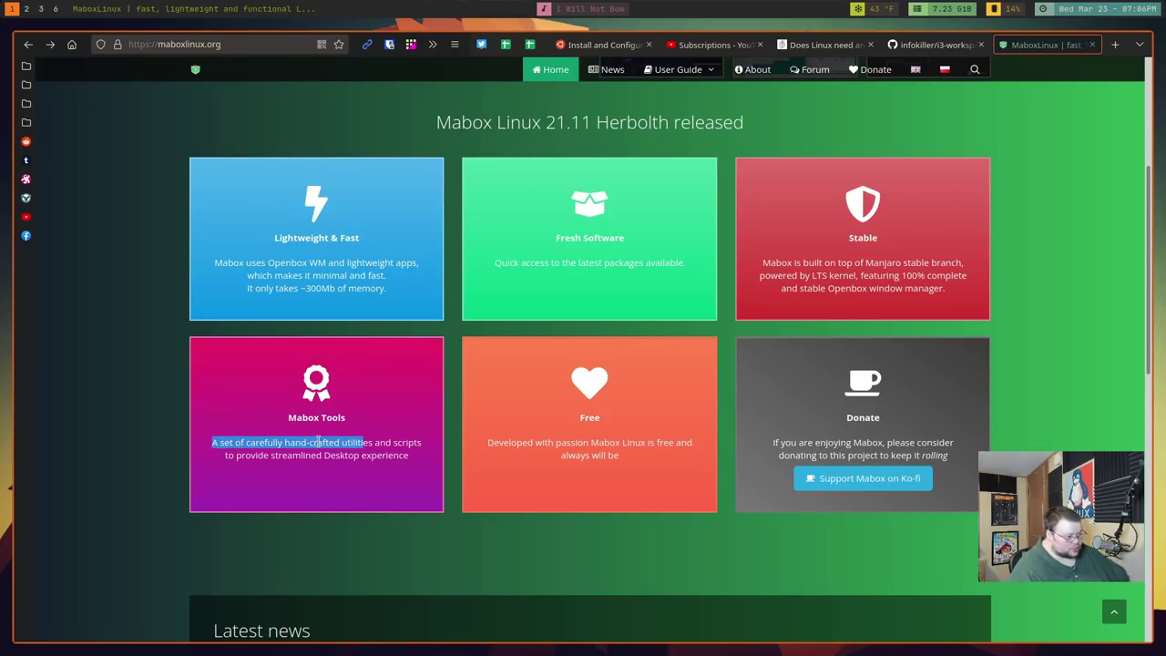
# Scroll down to the 21.11 Herbolth release news, then back up the page
pyautogui.scroll(-5, 324, 436)
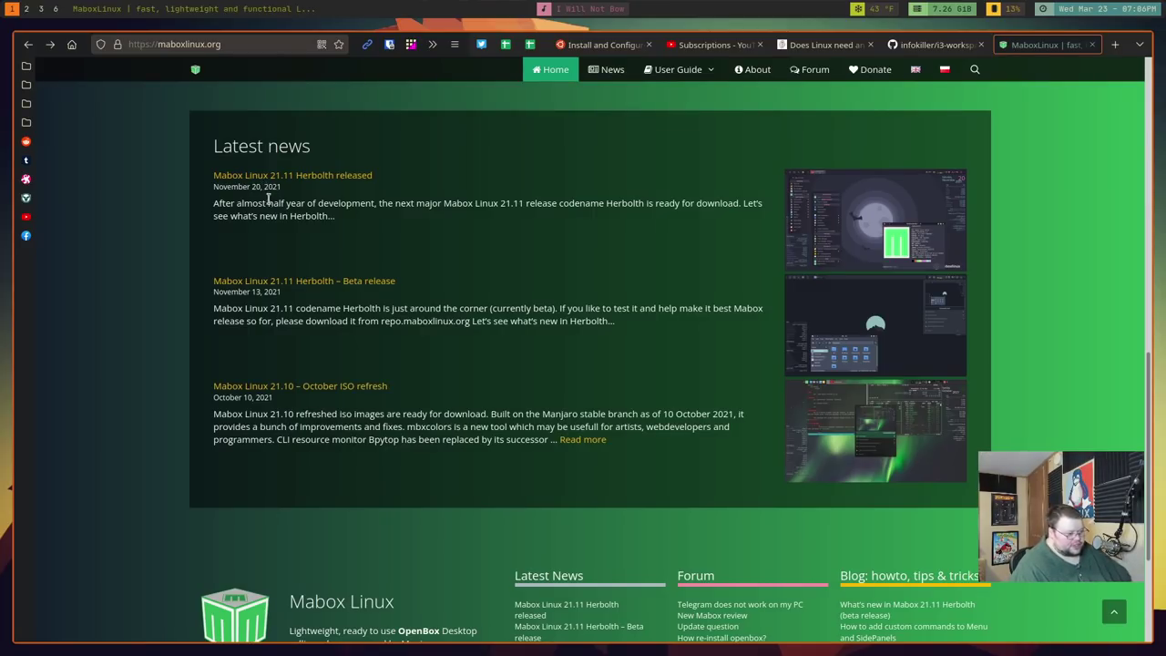
pyautogui.scroll(1, 337, 234)
pyautogui.scroll(3, 338, 234)
pyautogui.scroll(5, 338, 234)
pyautogui.scroll(5, 342, 237)
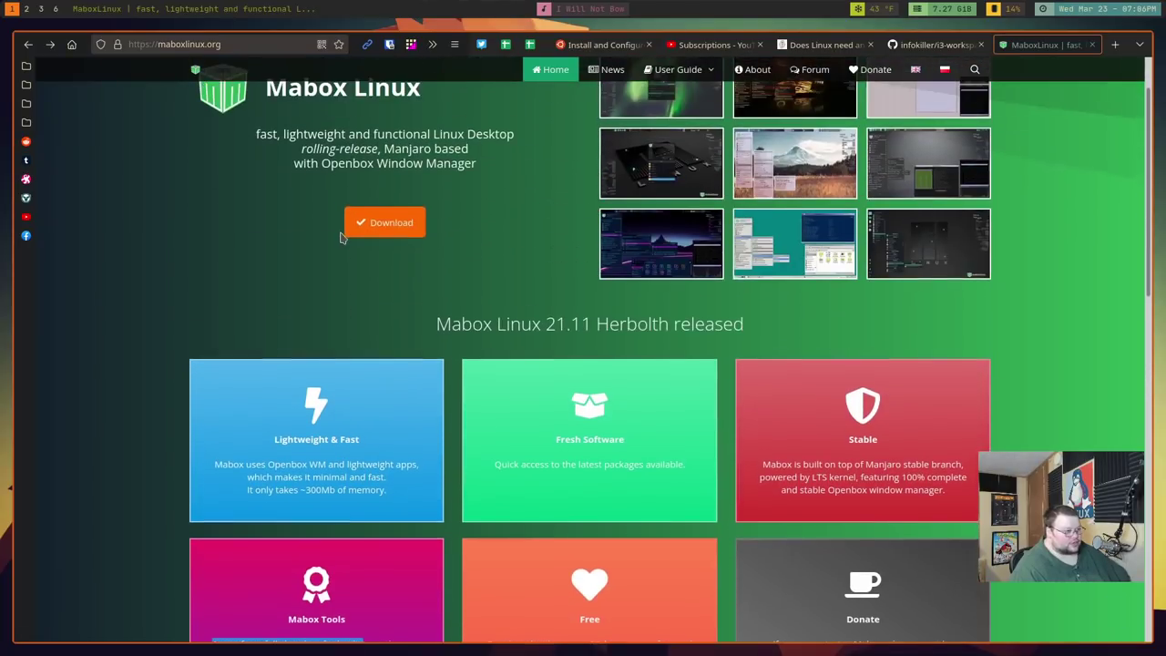
pyautogui.scroll(2, 342, 236)
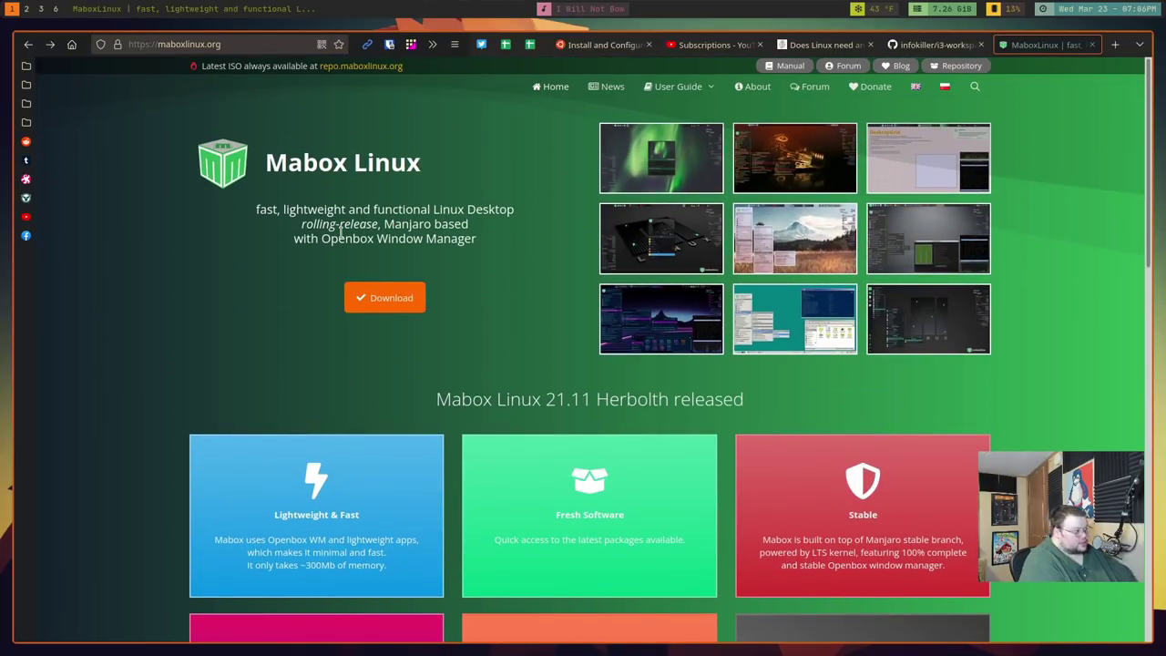
# Finish creating the mabox VM, start the default virtual network, and boot the live ISO
pyautogui.press('super+3')
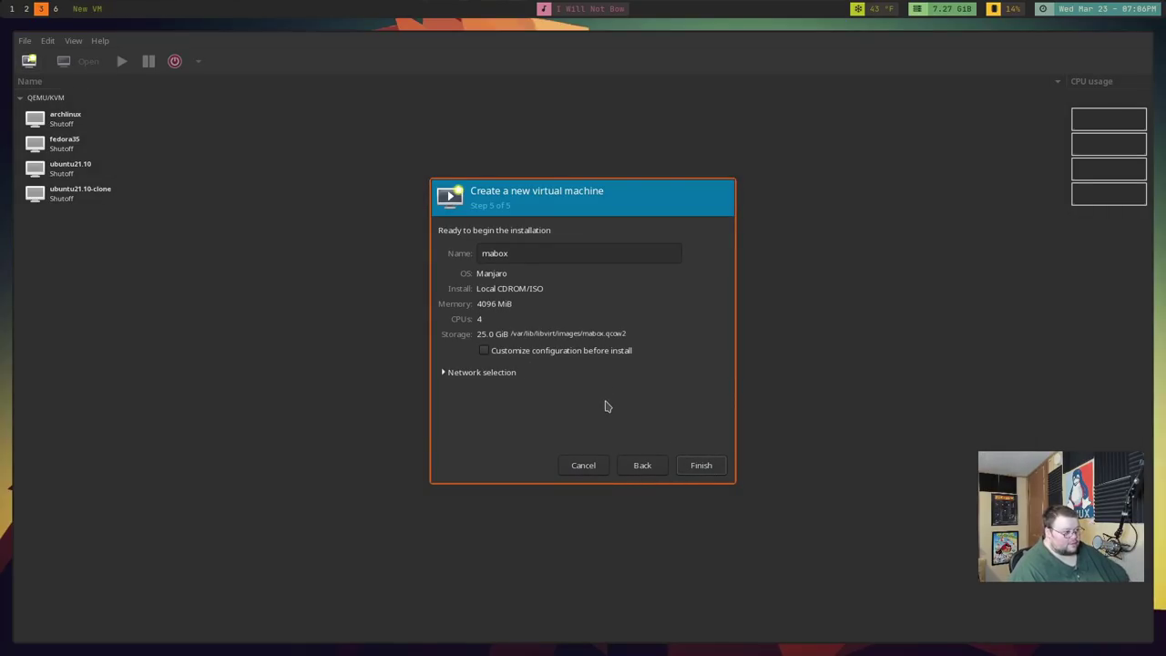
pyautogui.click(700, 466)
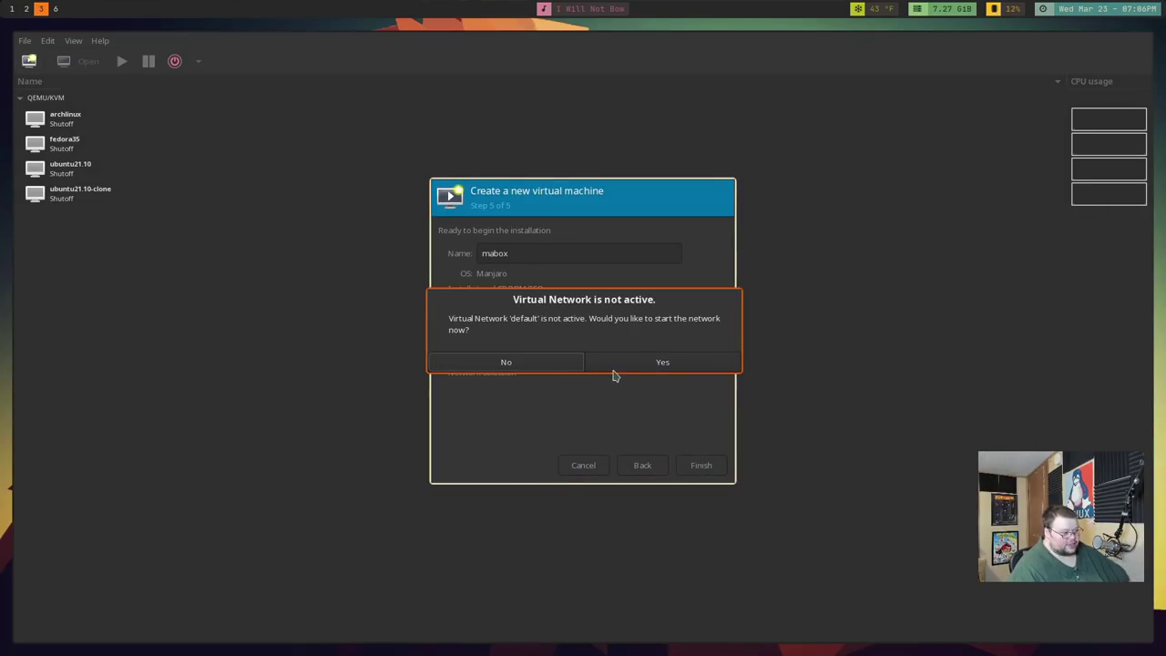
pyautogui.click(650, 362)
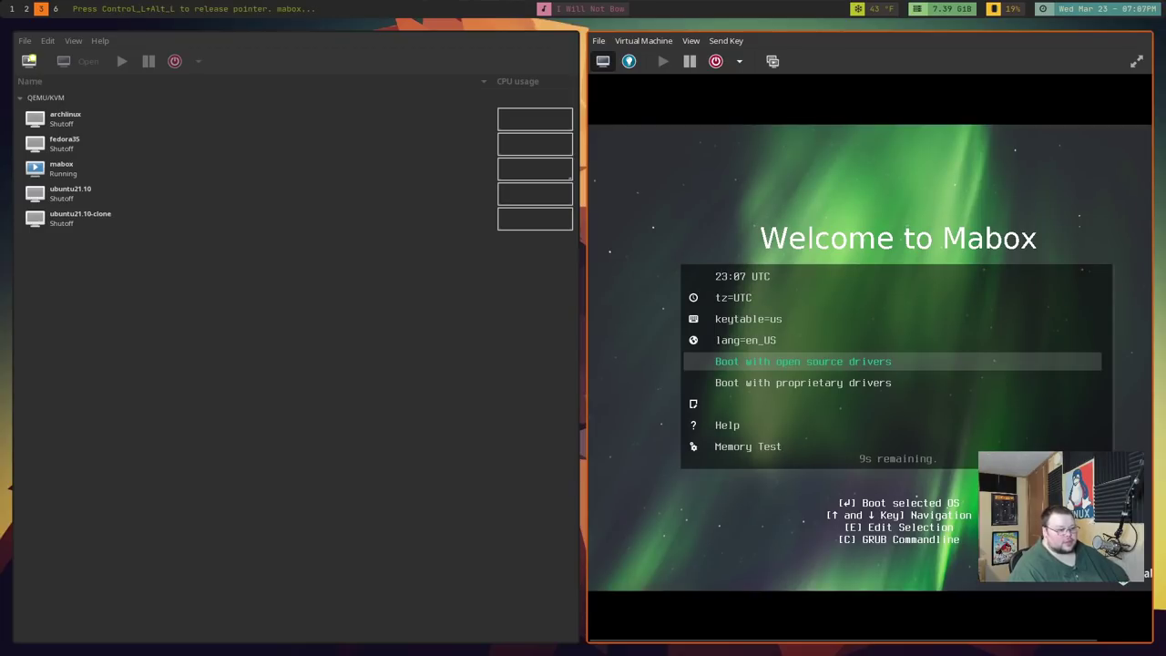
pyautogui.press('Return')
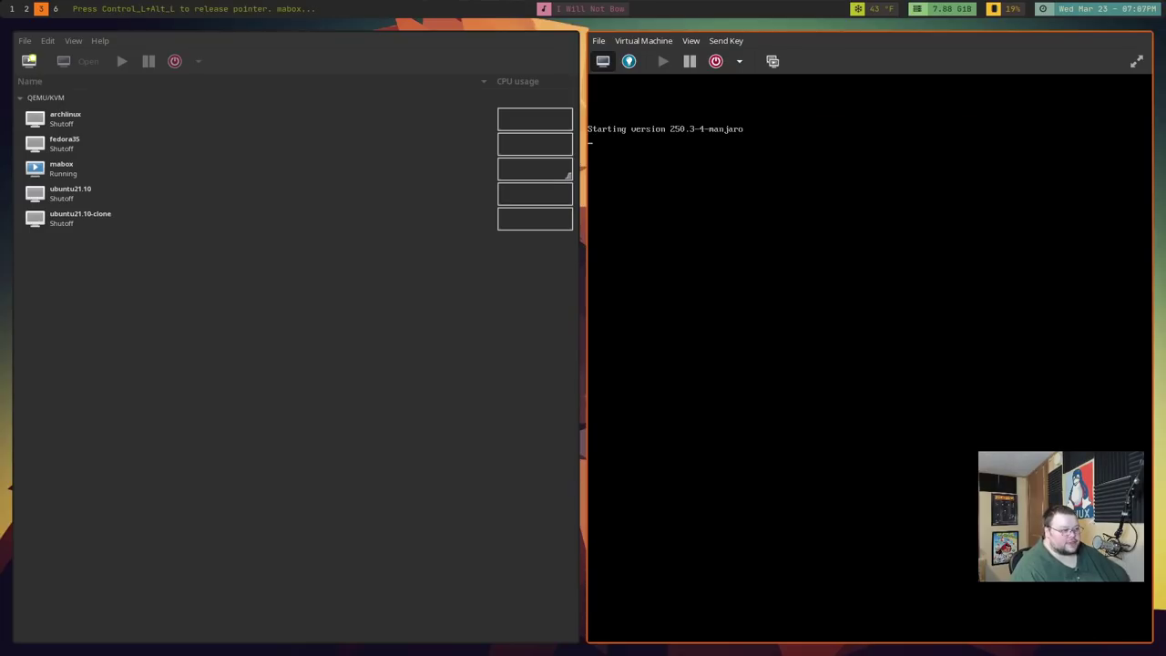
# Make the VM console fullscreen and set the live desktop to 1920x1080 with xrandr
pyautogui.hotkey('ctrl', 'alt')
pyautogui.click(1135, 62)
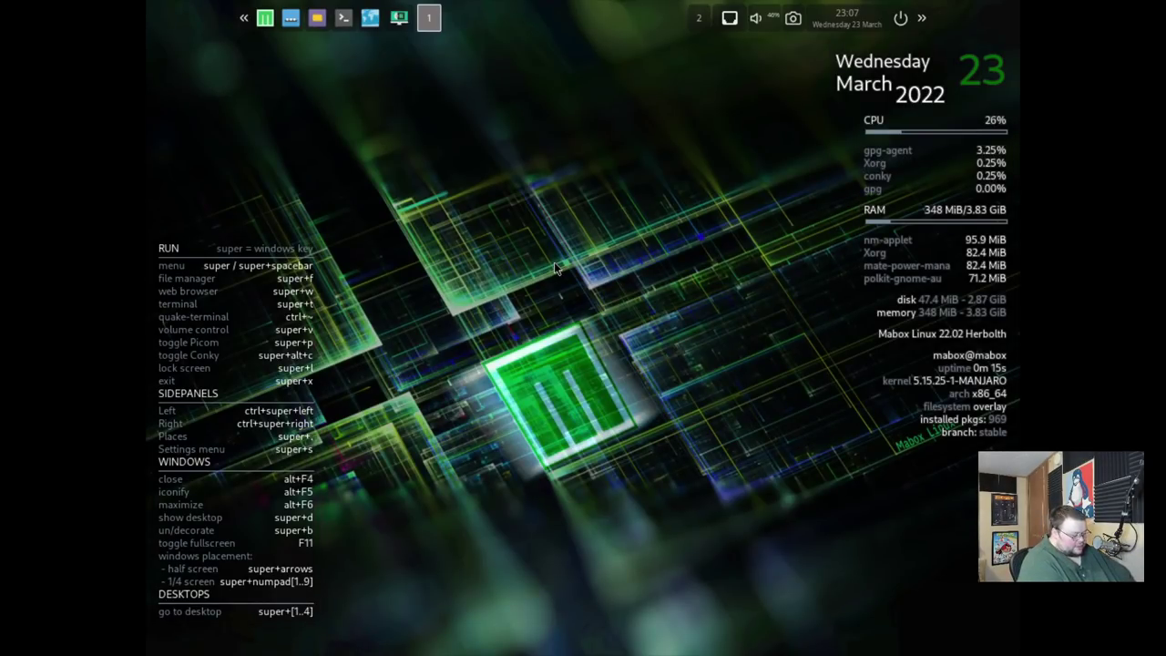
pyautogui.press('super+t')
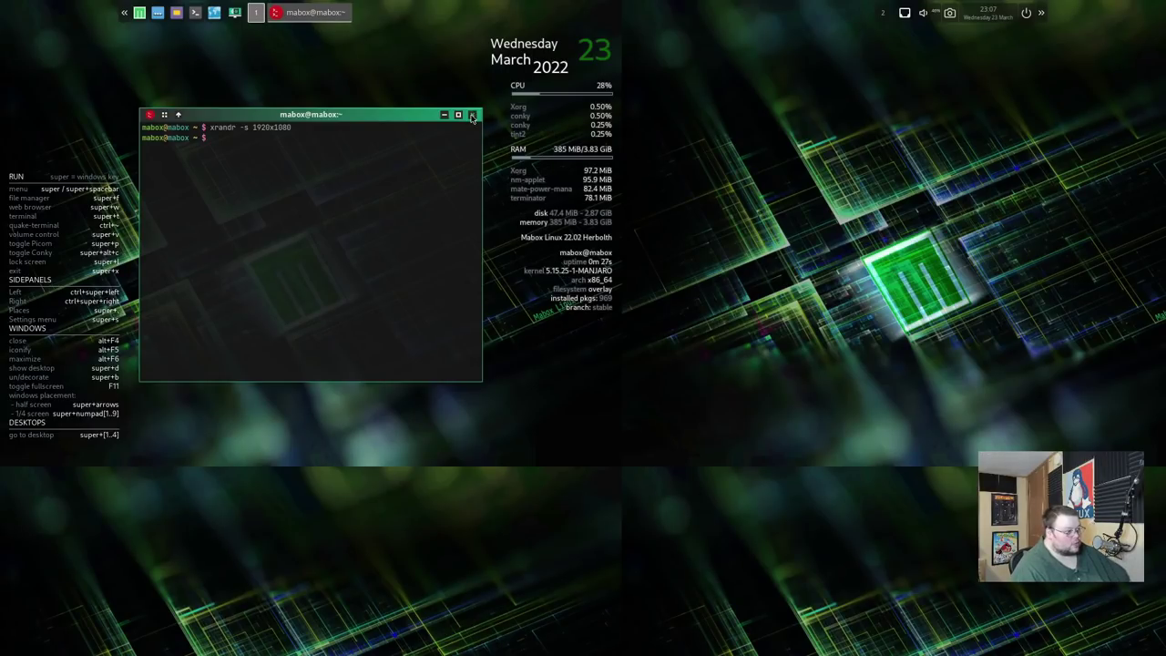
pyautogui.click(472, 115)
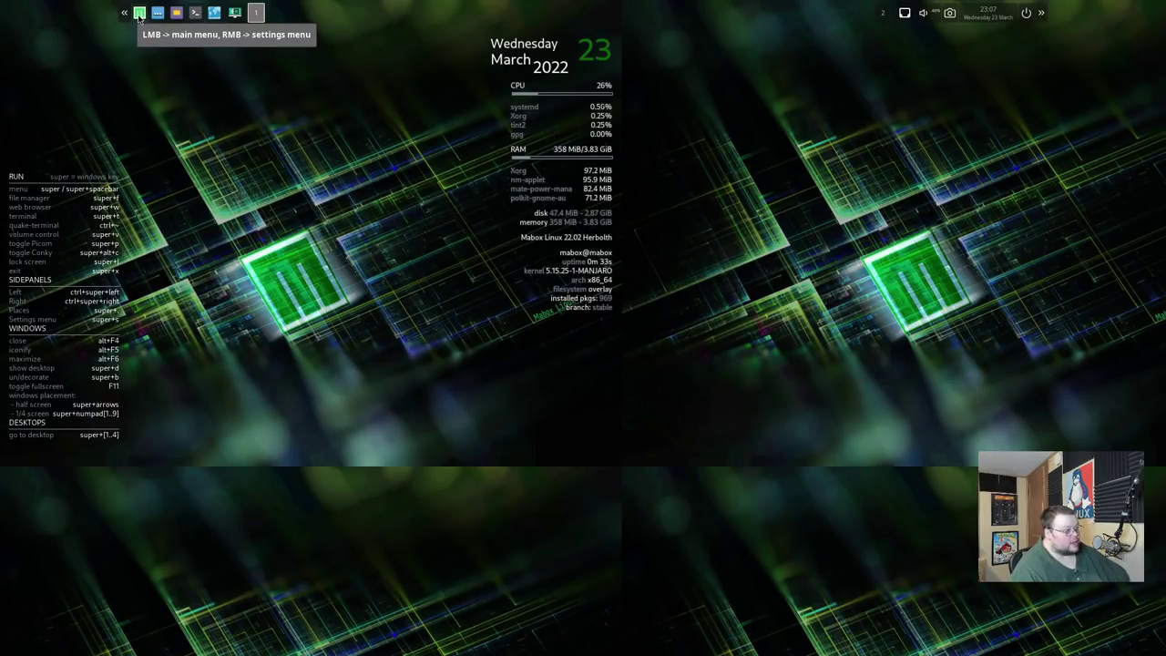
# Start the Mabox installer, accept Detroit timezone and US keyboard, and switch the erased disk to btrfs
pyautogui.click(235, 13)
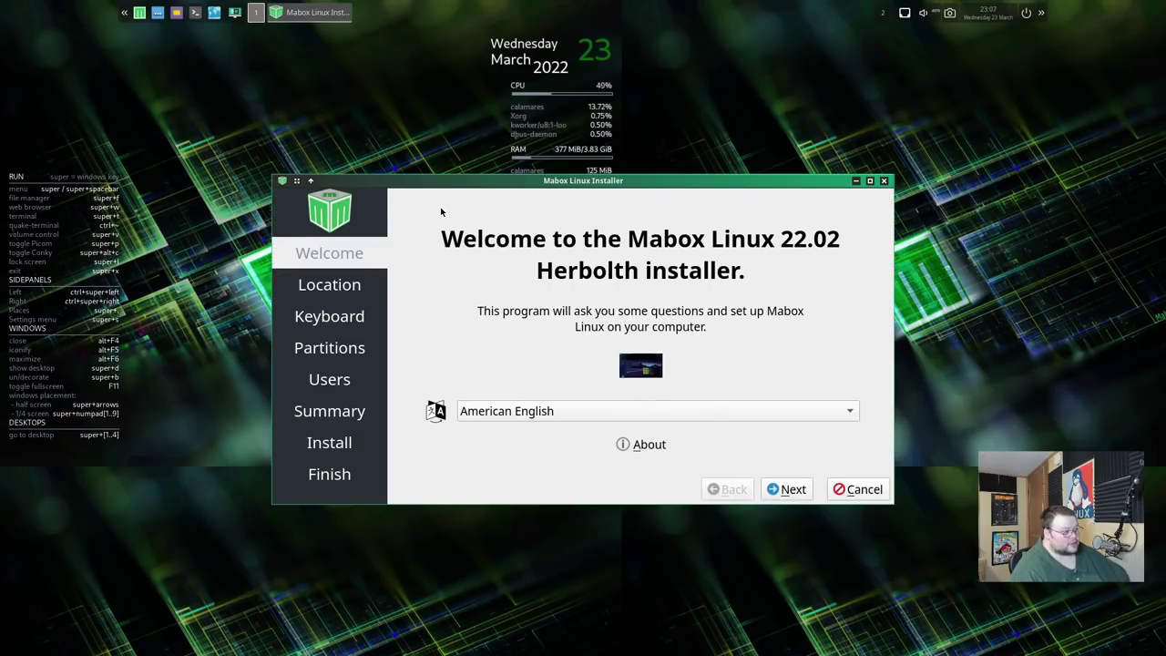
pyautogui.moveTo(557, 183); pyautogui.dragTo(522, 168)
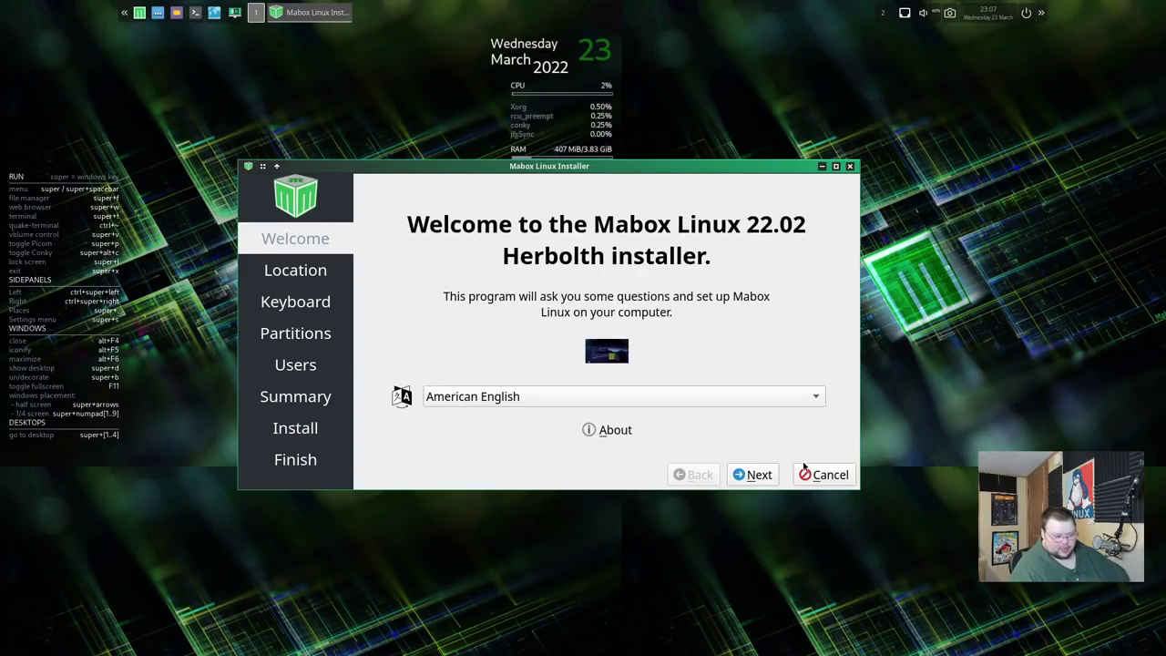
pyautogui.click(755, 475)
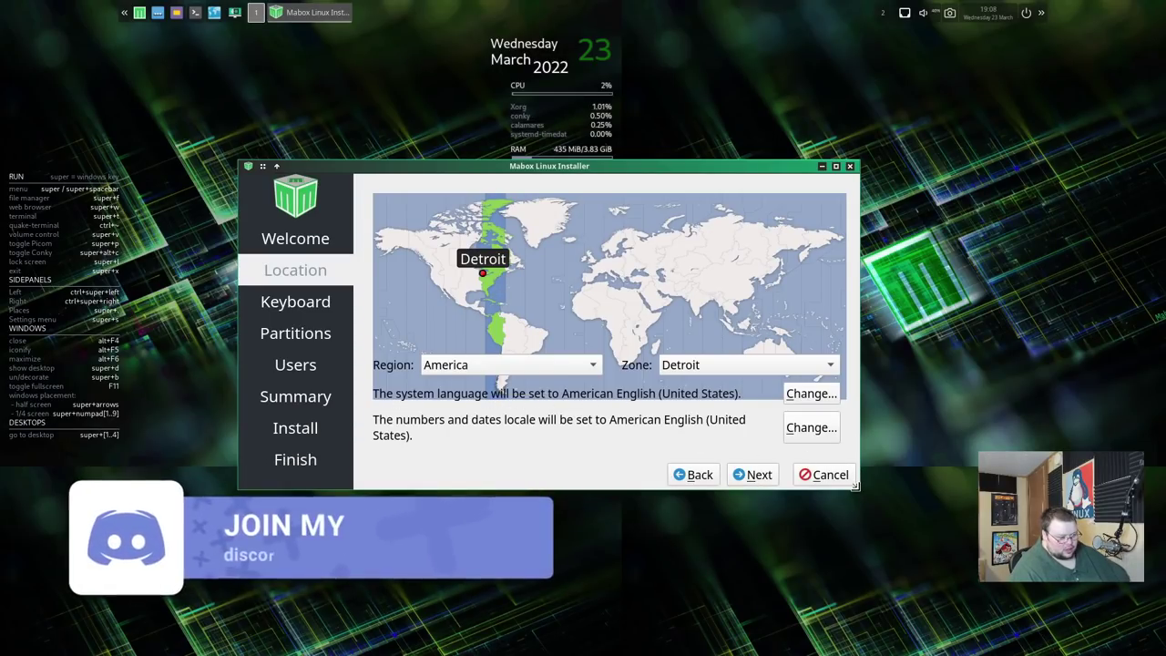
pyautogui.moveTo(855, 486); pyautogui.dragTo(912, 529)
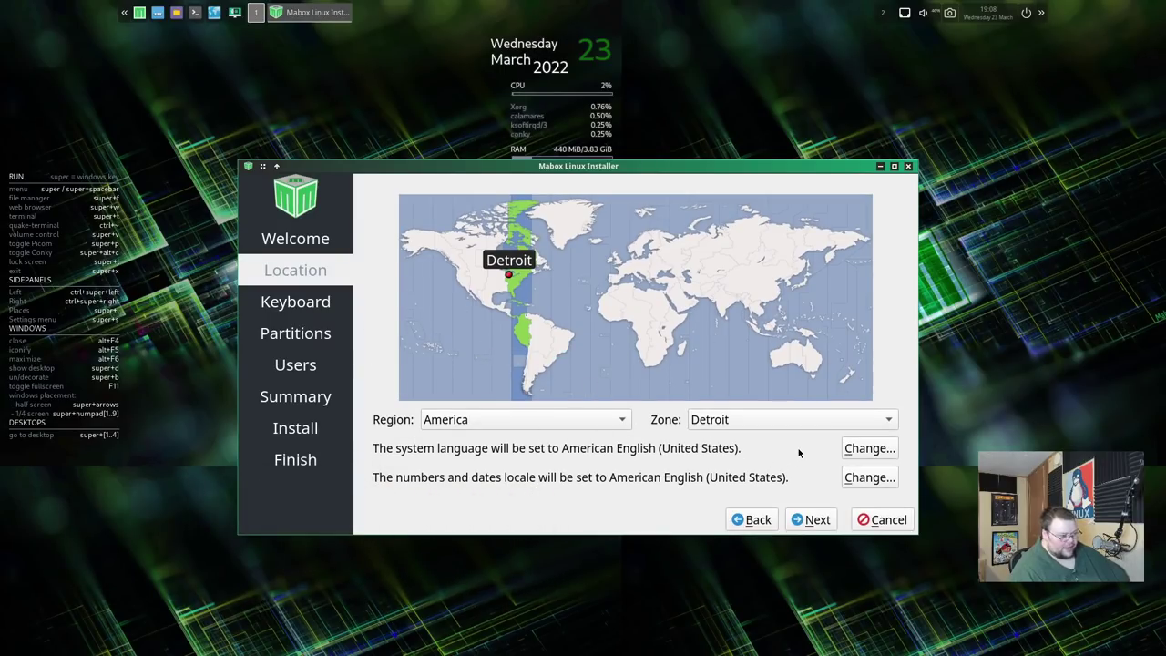
pyautogui.click(819, 521)
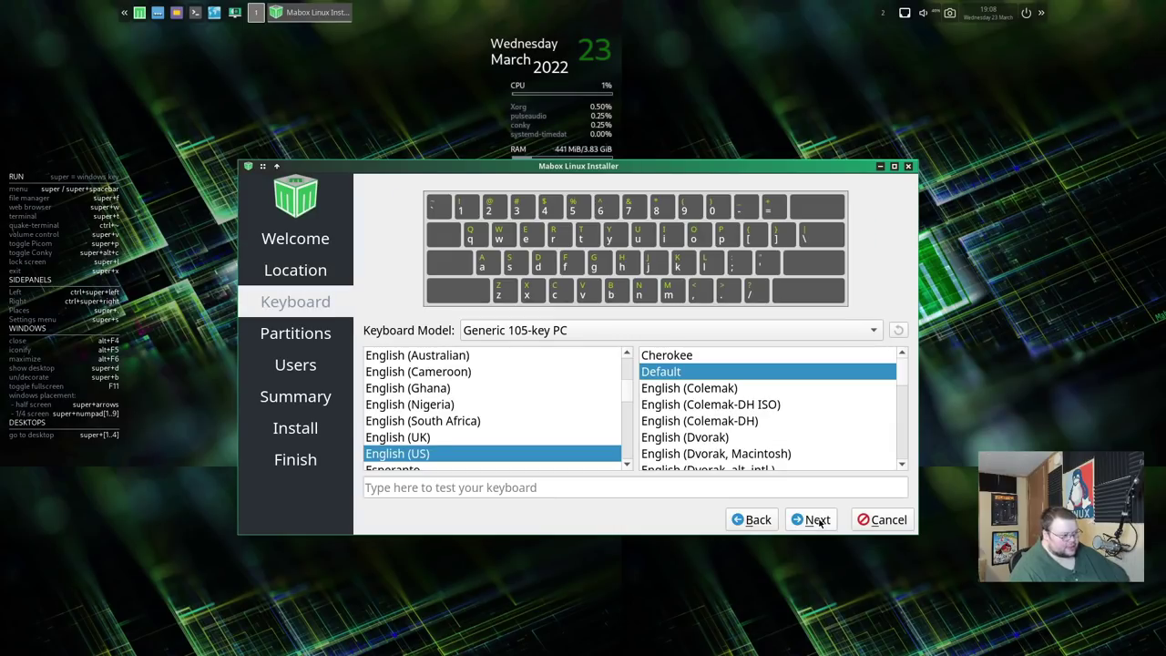
pyautogui.click(819, 521)
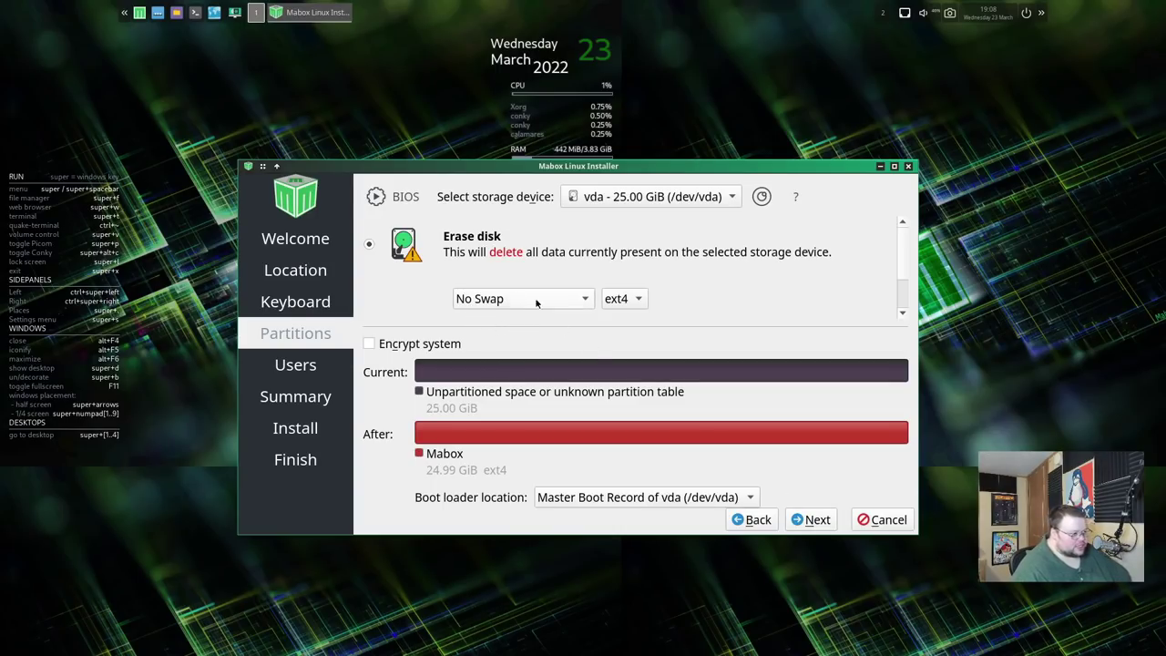
pyautogui.click(633, 297)
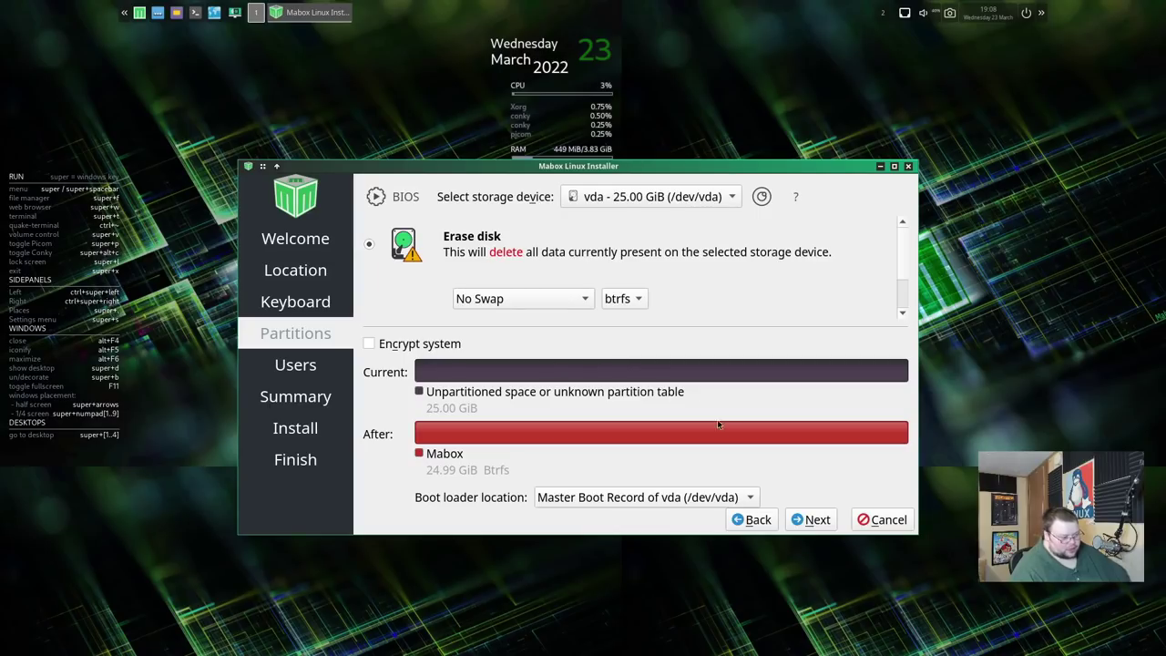
# Enter the user's name, computer name maboxvm and a password, reusing it for the administrator
pyautogui.click(817, 520)
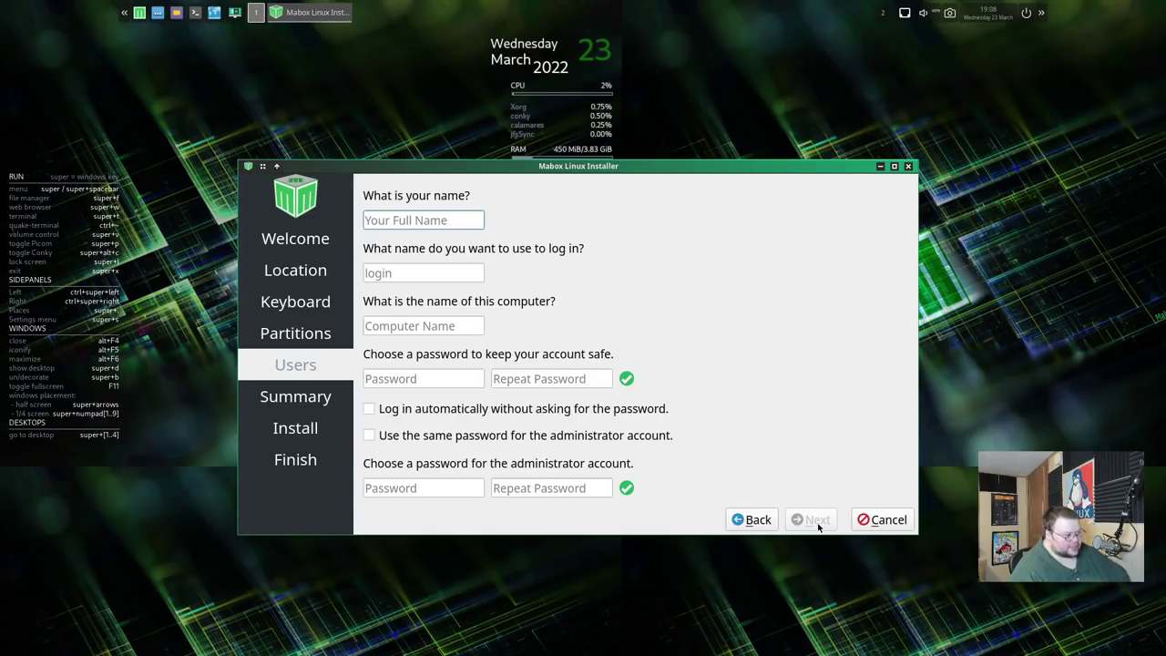
pyautogui.click(417, 219)
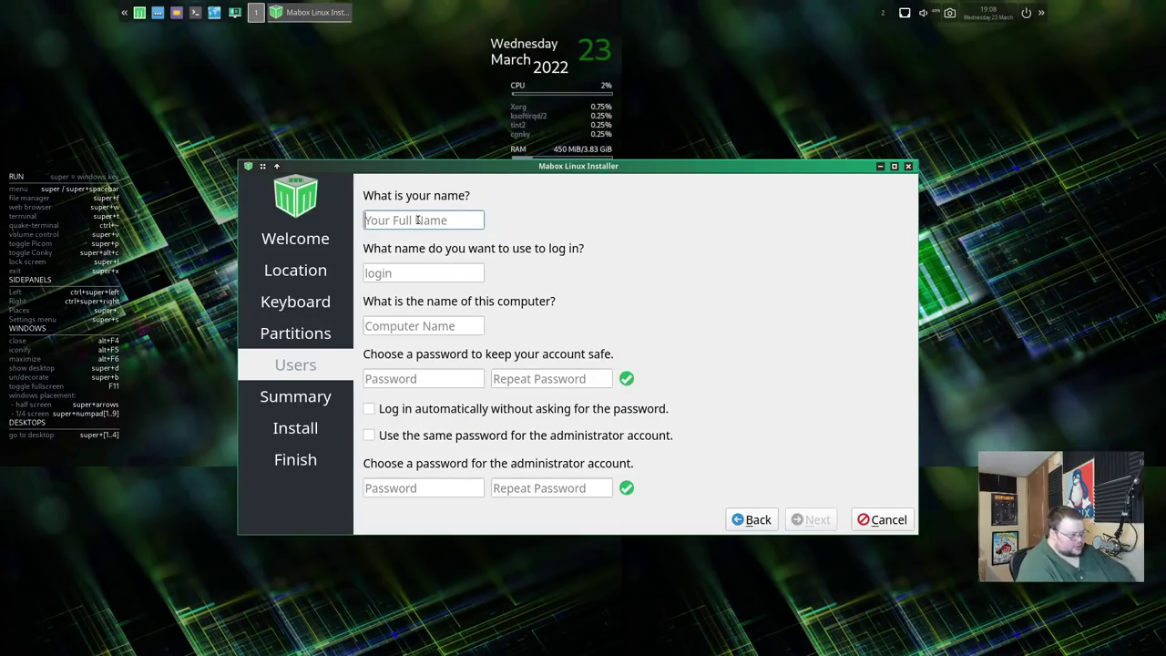
pyautogui.write('matt')
pyautogui.press('Tab')
pyautogui.press('Tab')
pyautogui.write('mat')
pyautogui.press('BackSpace')
pyautogui.write('boxvm')
pyautogui.press('Tab')
pyautogui.press('Tab')
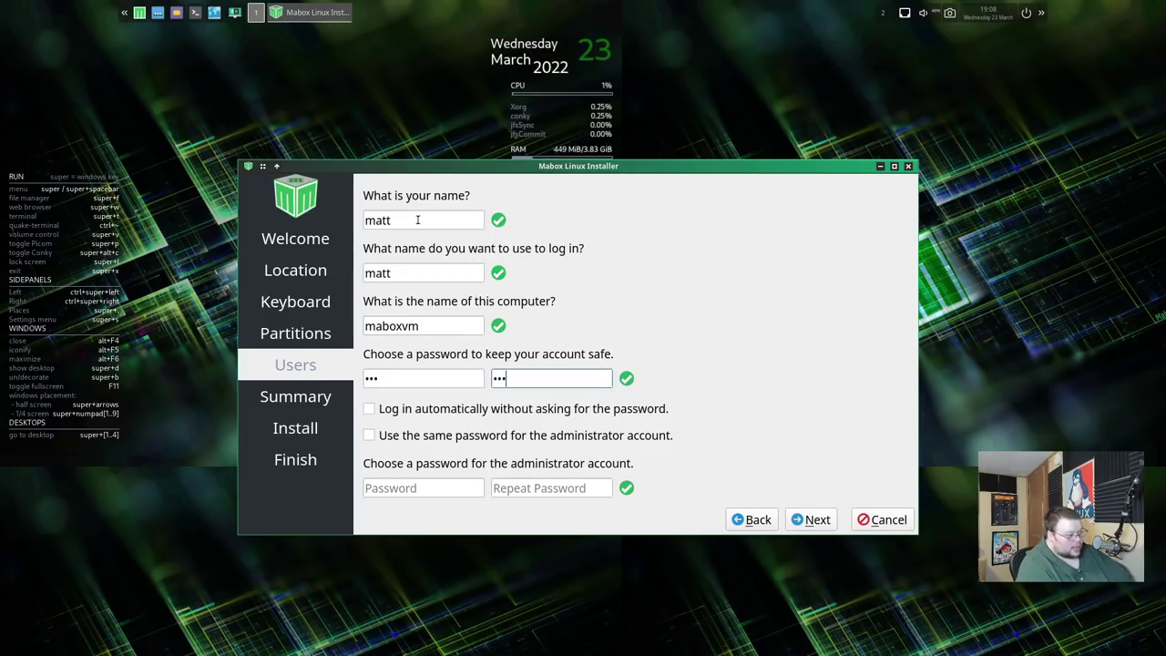
pyautogui.press('Tab')
pyautogui.press('Tab')
pyautogui.press('space')
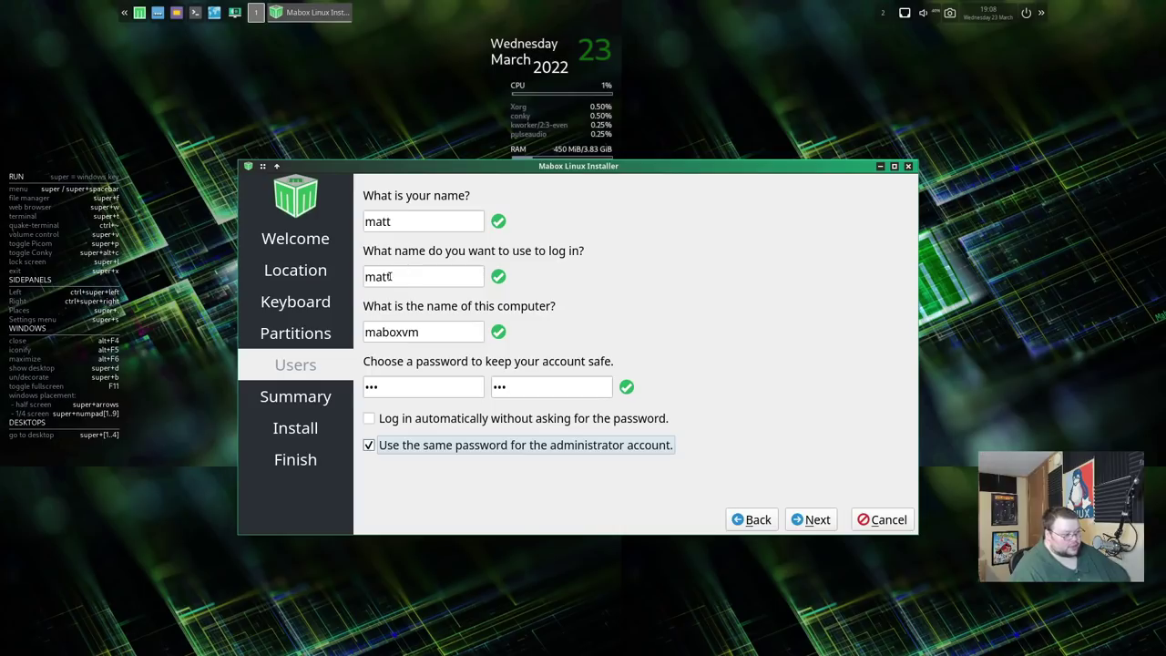
# Install Mabox Linux to the disk and choose to restart when finished
pyautogui.click(815, 520)
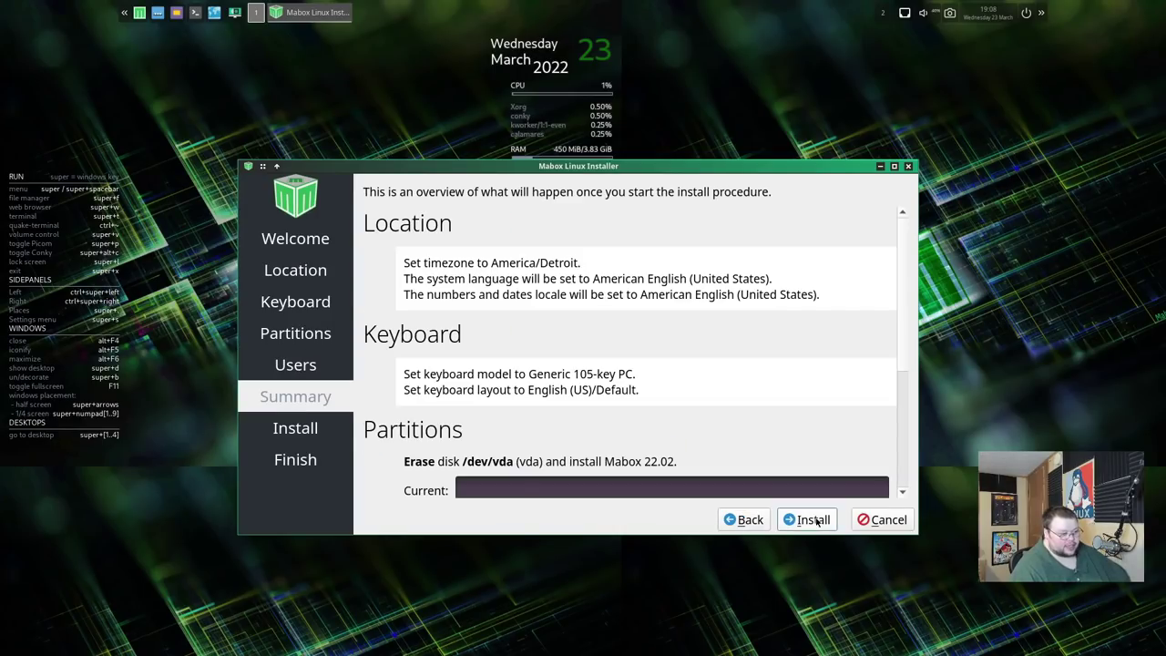
pyautogui.click(813, 520)
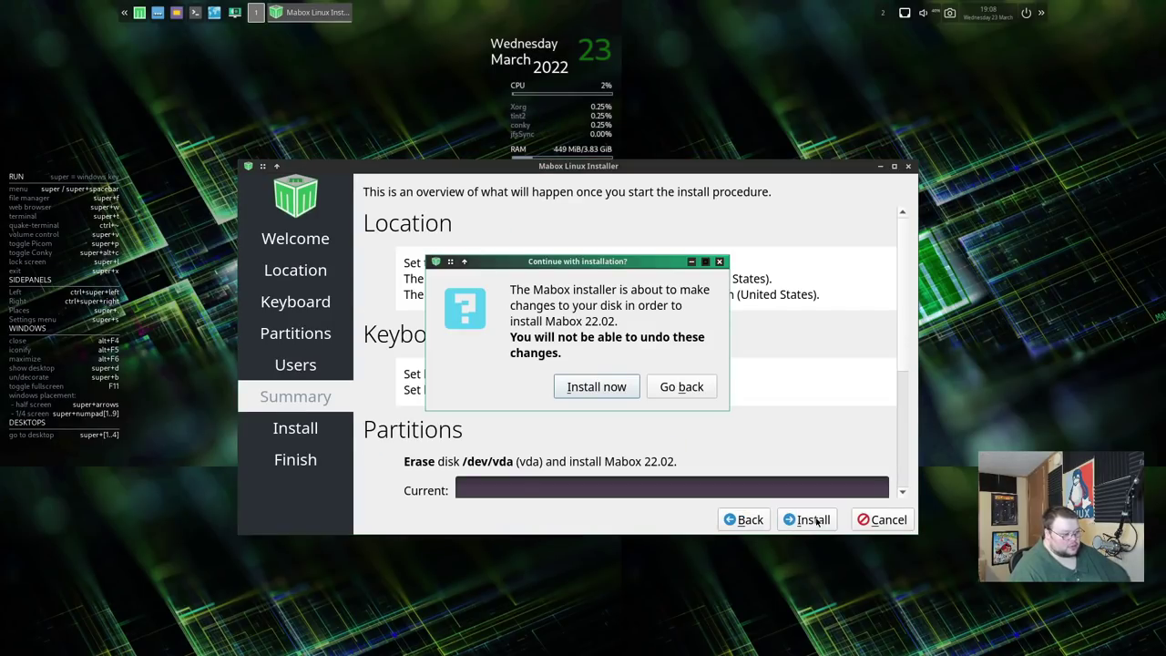
pyautogui.click(609, 386)
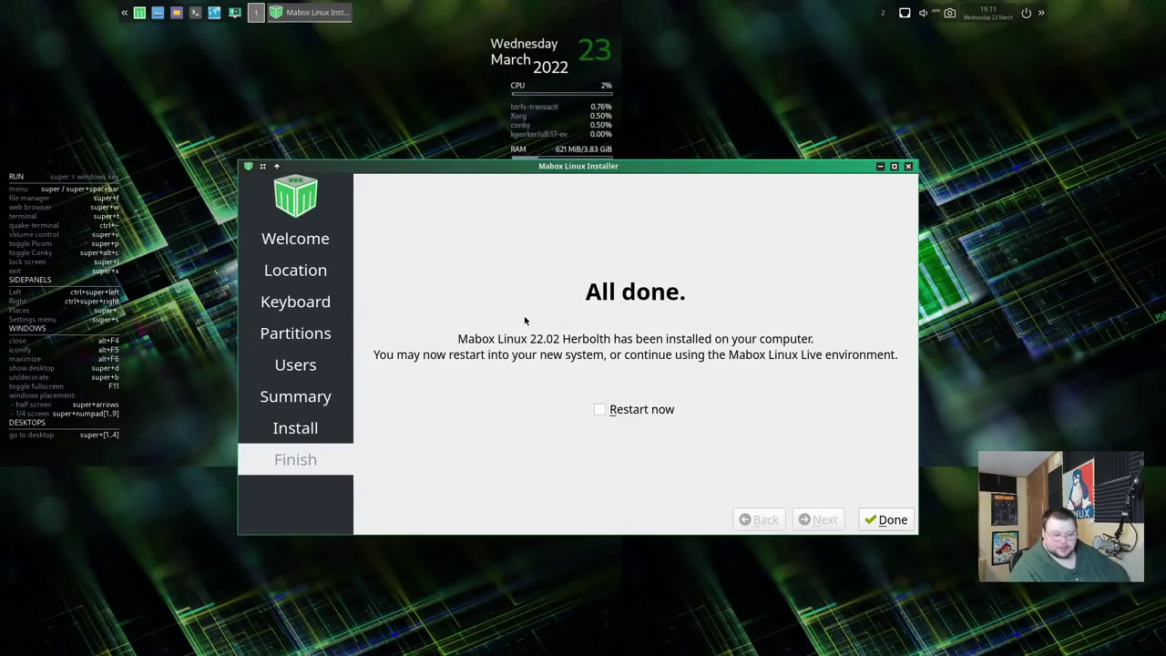
pyautogui.click(606, 412)
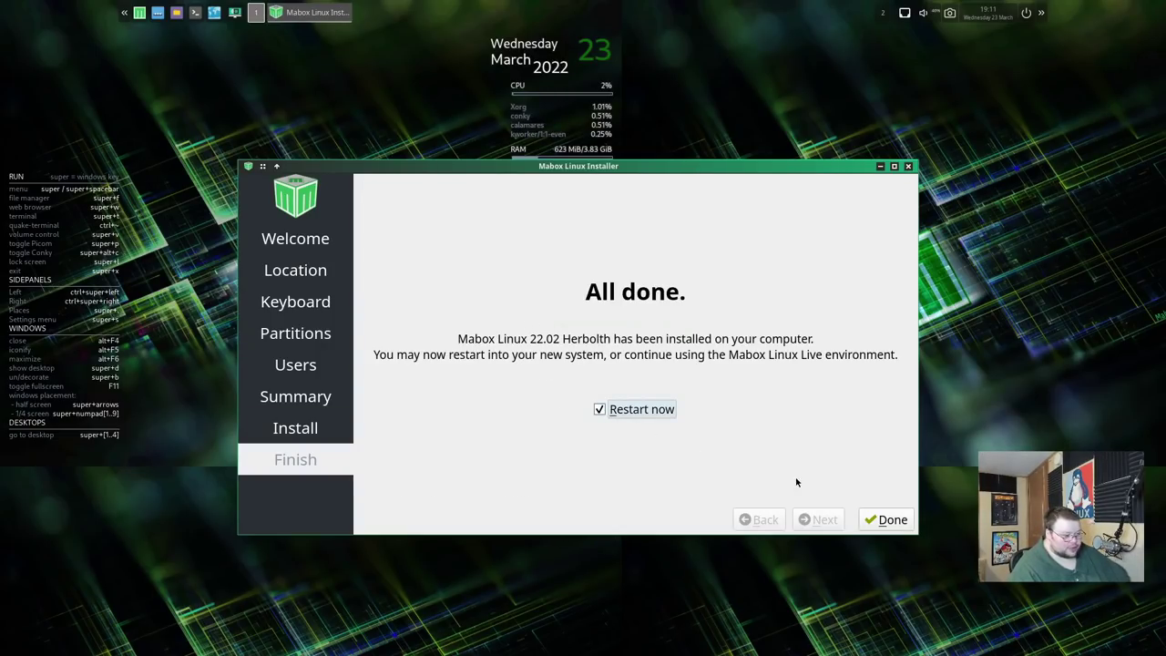
# Reboot into the installed Mabox system and log in with the user password
pyautogui.click(897, 522)
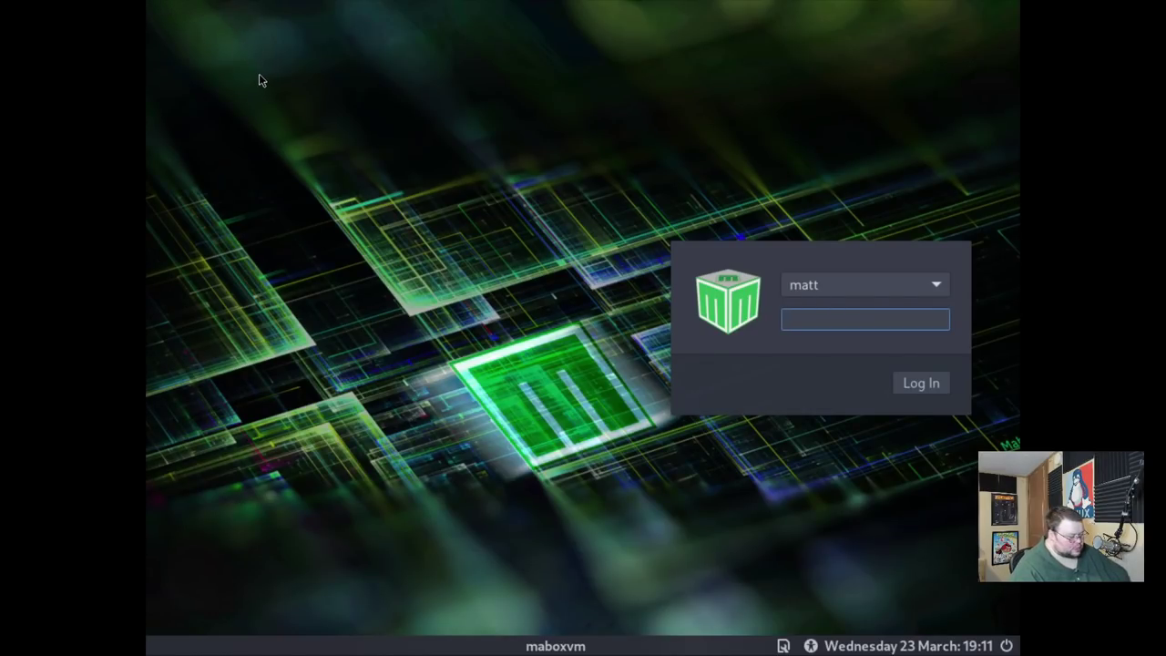
pyautogui.press('Return')
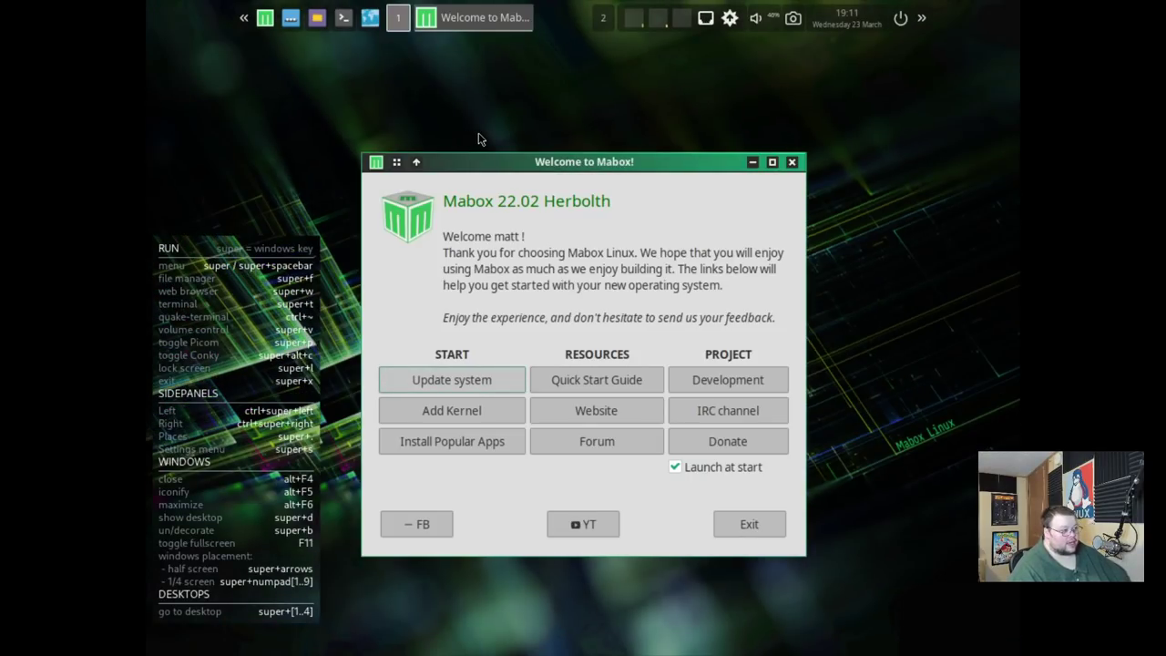
# Set the display resolution to 1920x1080 with xrandr in a terminal
pyautogui.press('super+t')
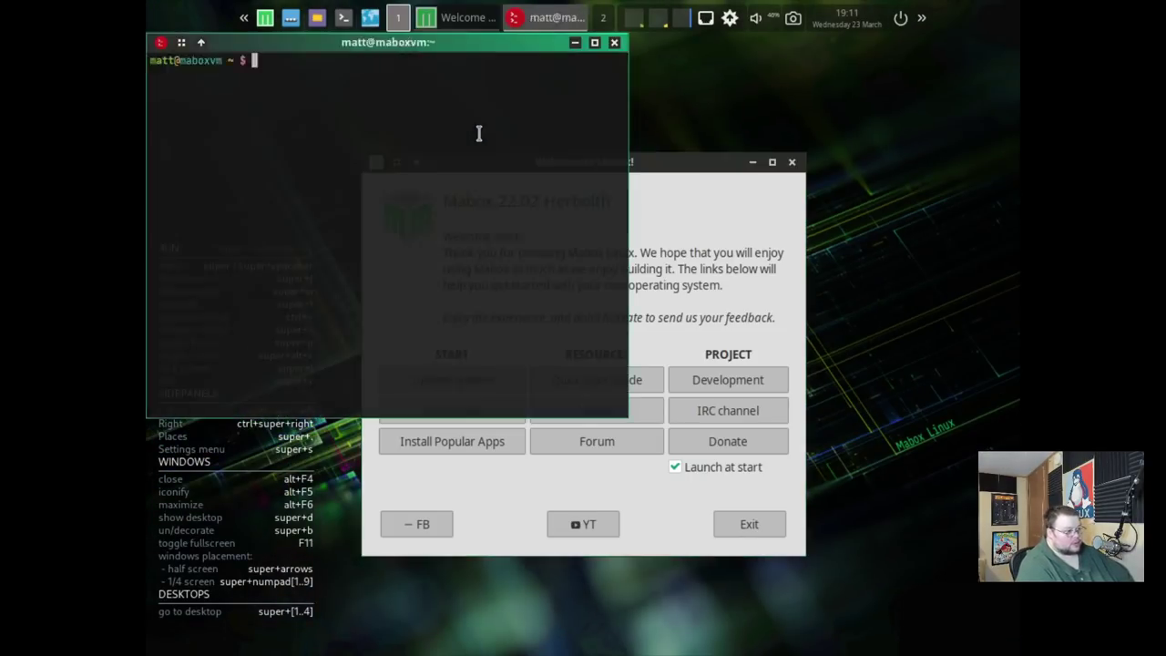
pyautogui.write('xrandr -s ')
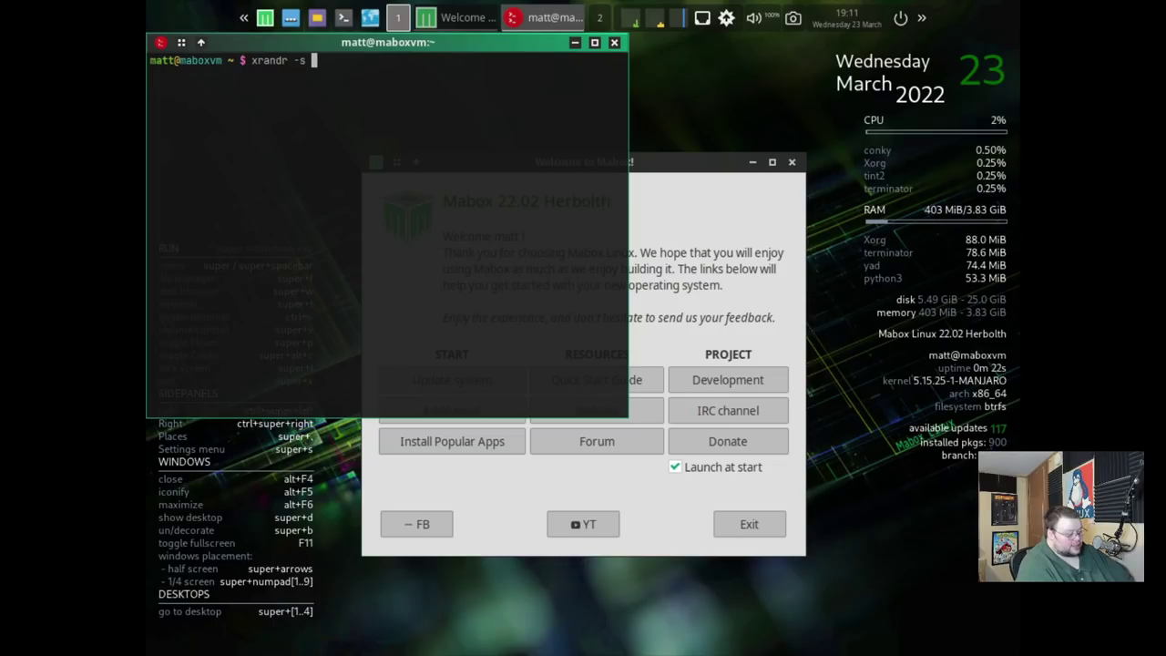
pyautogui.write('1920x1078')
pyautogui.press('BackSpace')
pyautogui.press('BackSpace')
pyautogui.write('80')
pyautogui.press('Return')
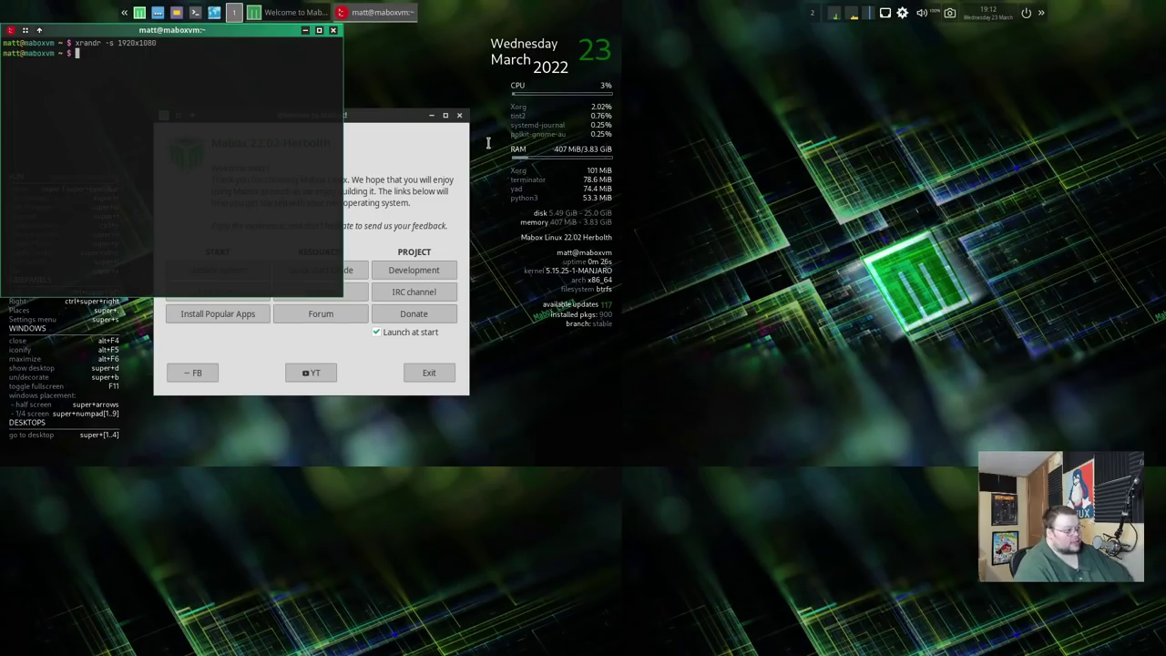
pyautogui.click(332, 30)
# Center the Welcome window, untick Launch at start, and exit it
pyautogui.moveTo(211, 142); pyautogui.dragTo(473, 215)
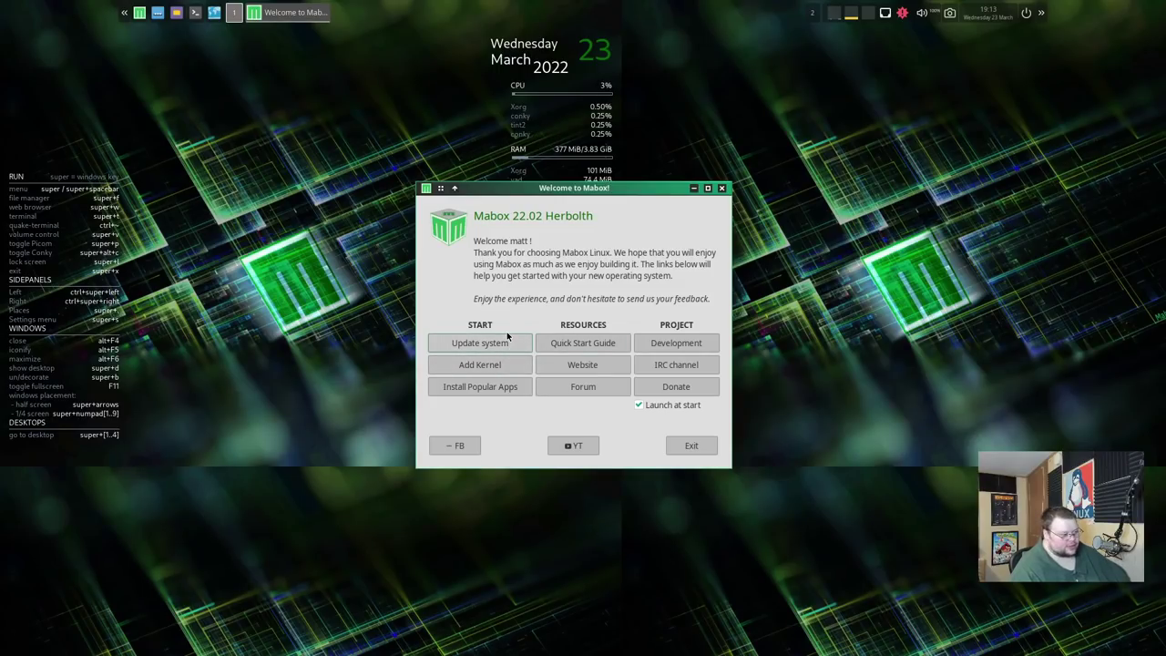
pyautogui.click(637, 406)
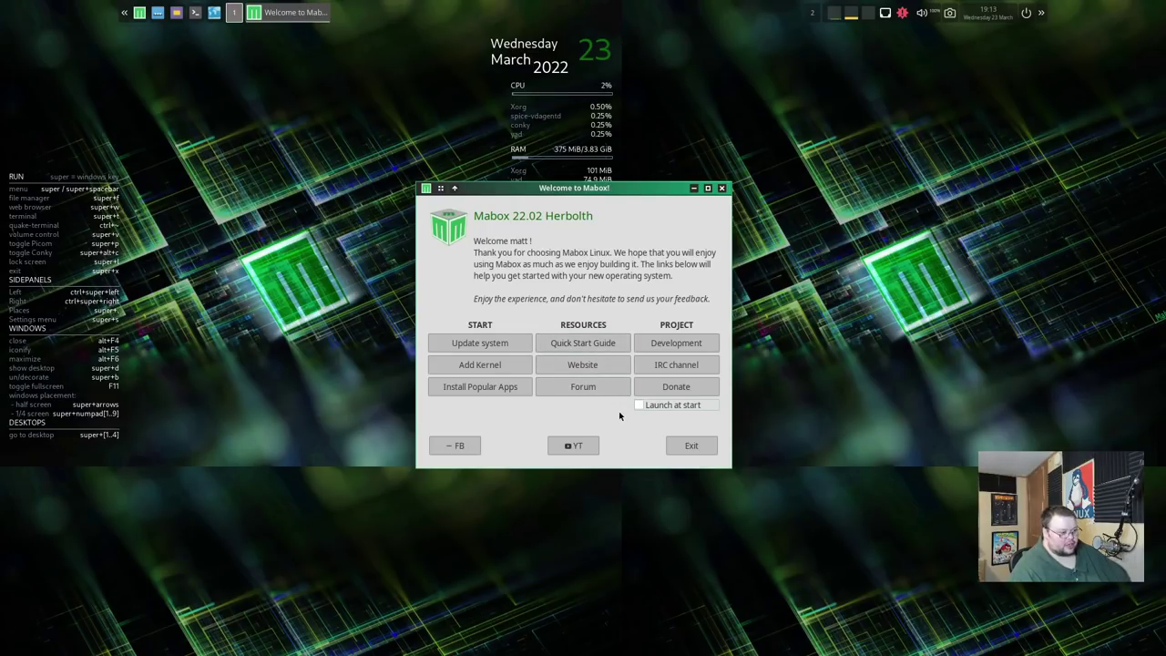
pyautogui.click(697, 445)
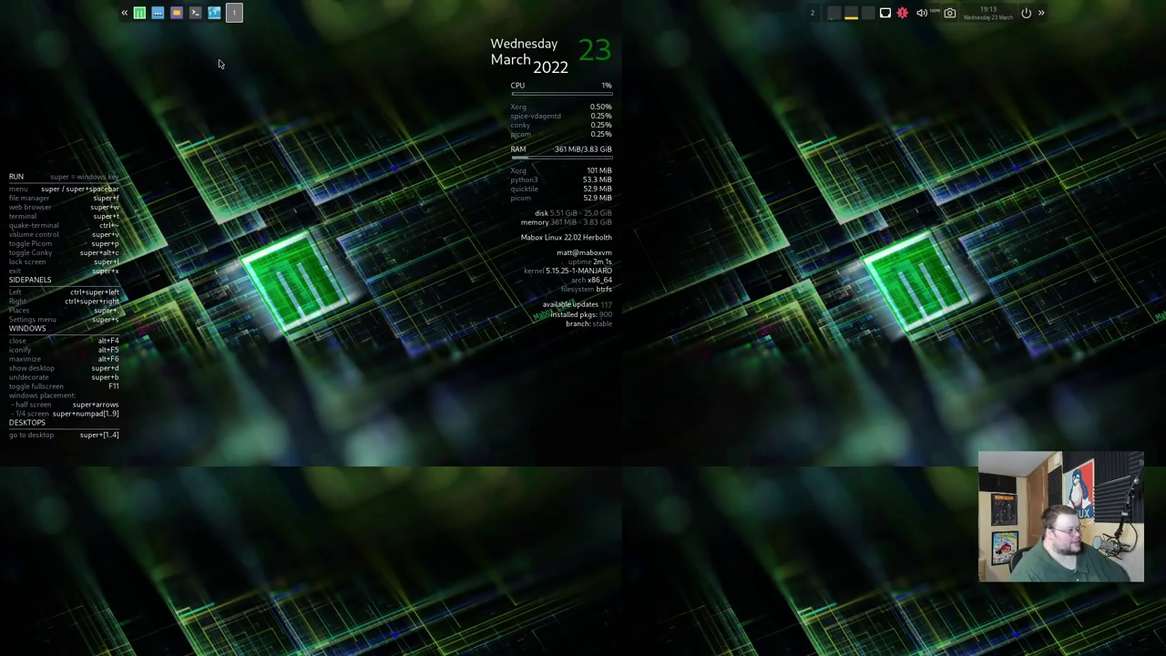
# Browse the desktop jgmenu and launch a Terminal from its Favorites
pyautogui.rightClick(300, 96)
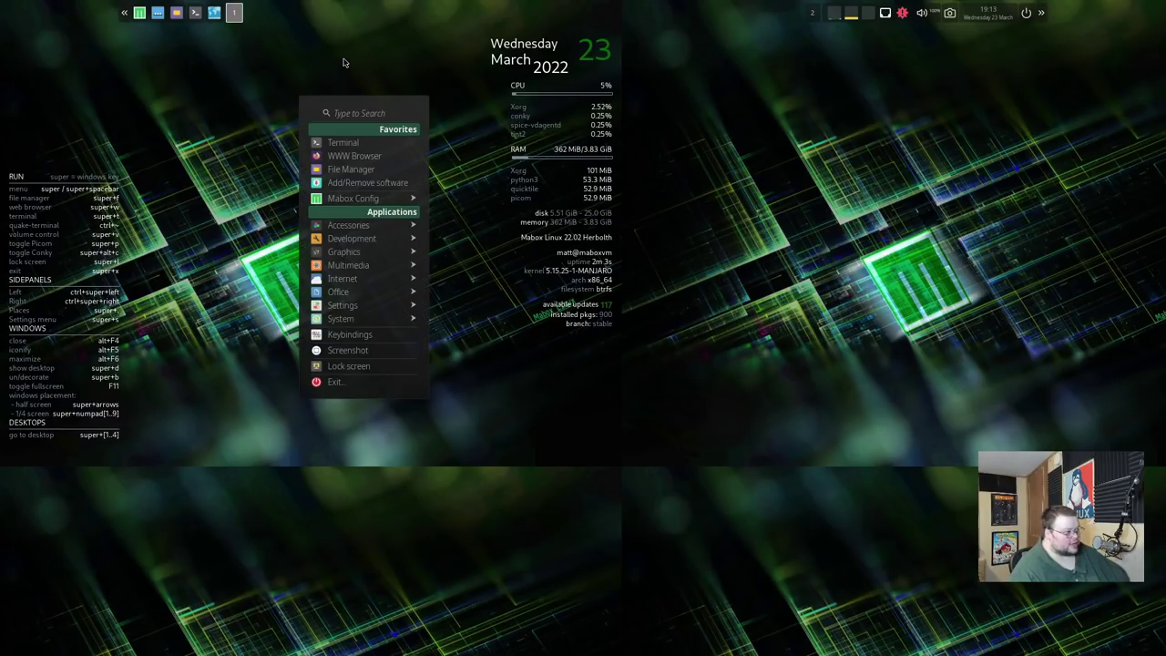
pyautogui.moveTo(342, 305)
pyautogui.rightClick(302, 11)
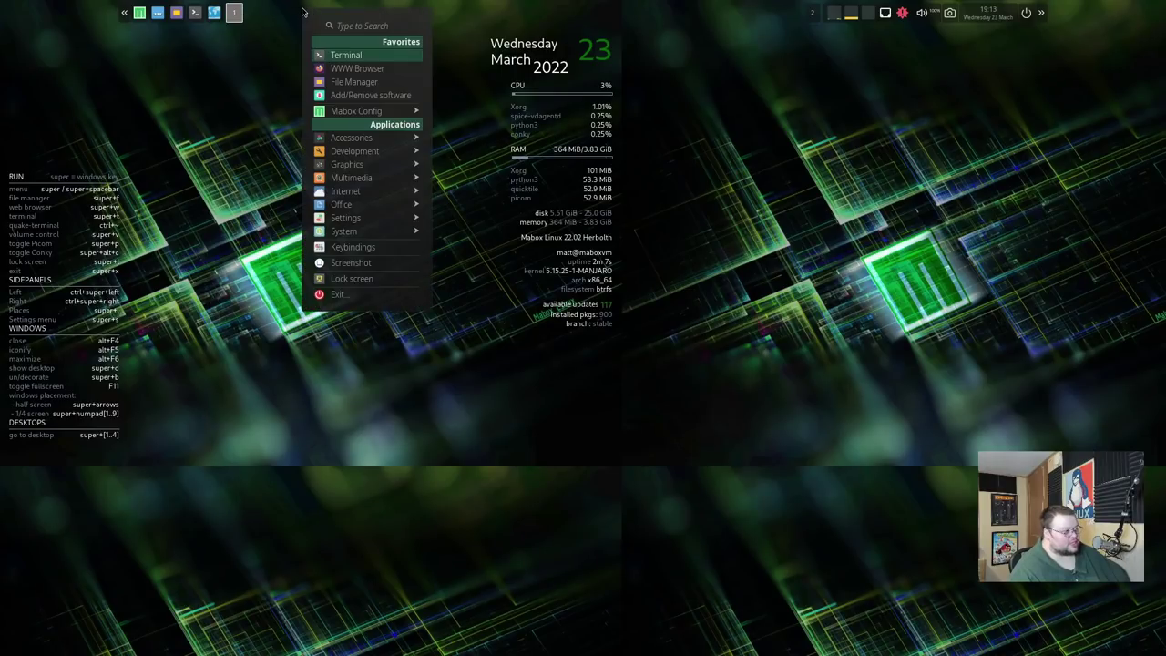
pyautogui.click(281, 8)
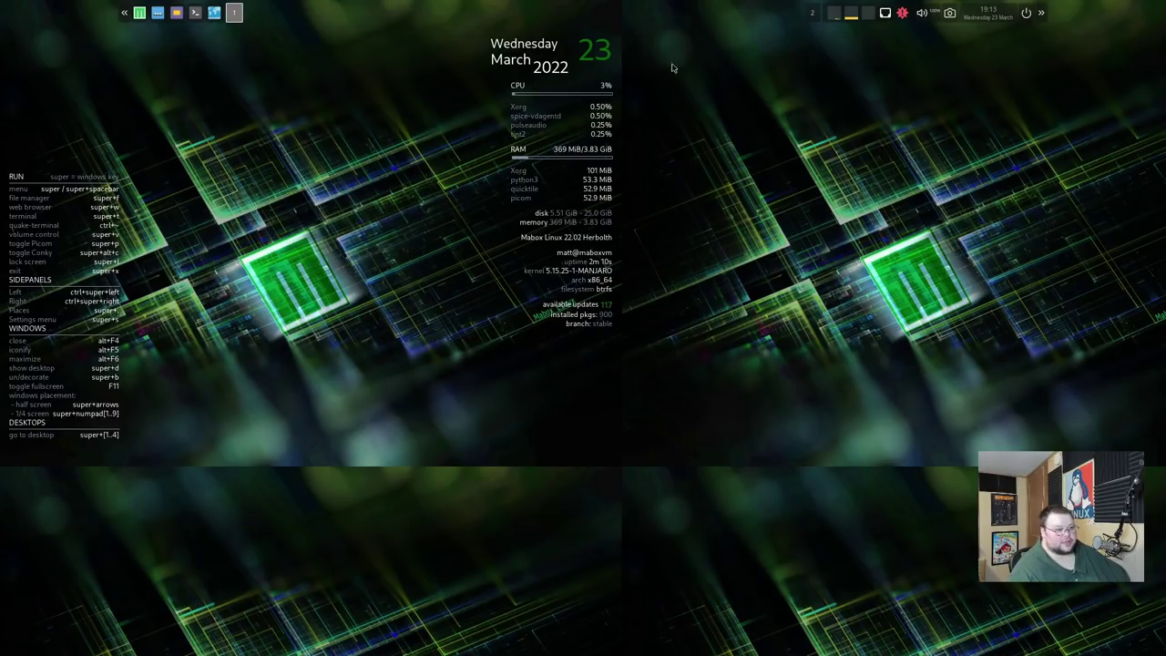
pyautogui.rightClick(335, 181)
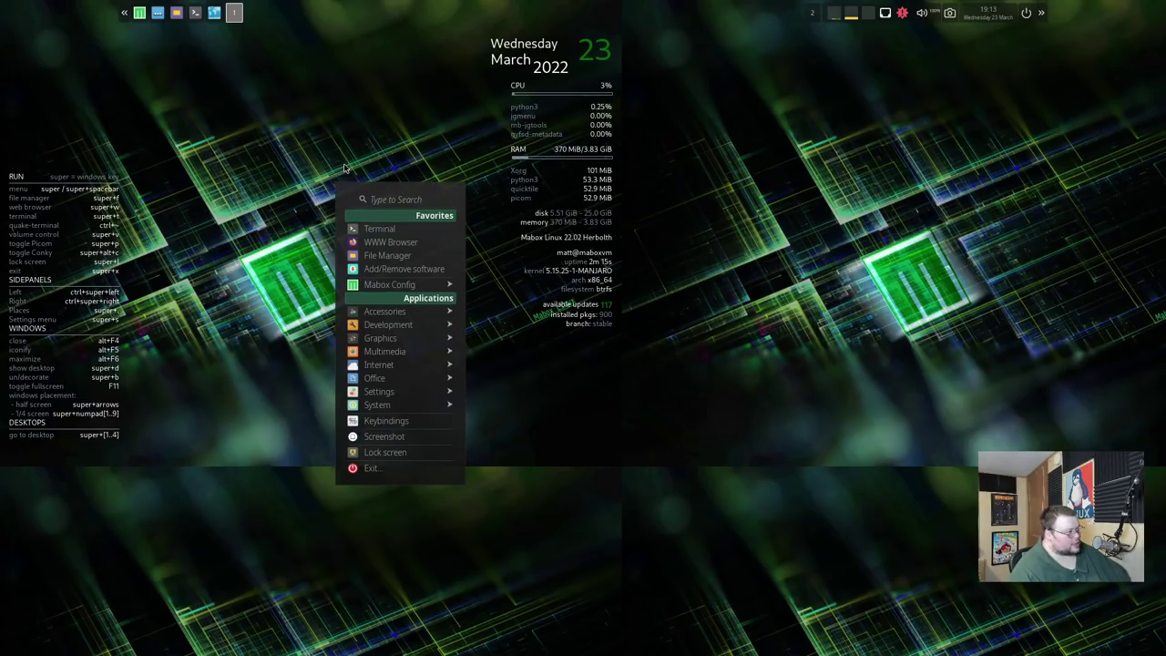
pyautogui.moveTo(384, 312)
pyautogui.click(378, 229)
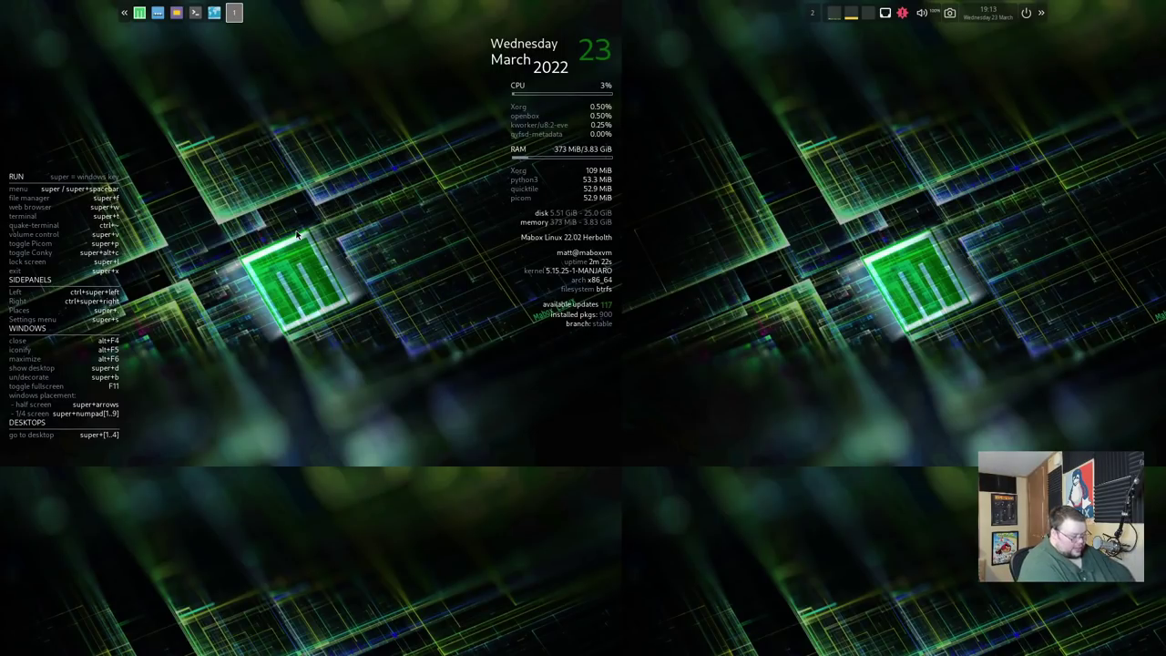
# Enlarge the terminal text and window, check memory with free -m, and run htop
pyautogui.hotkey('ctrl', '+')
pyautogui.hotkey('ctrl', '+')
pyautogui.hotkey('ctrl', '+')
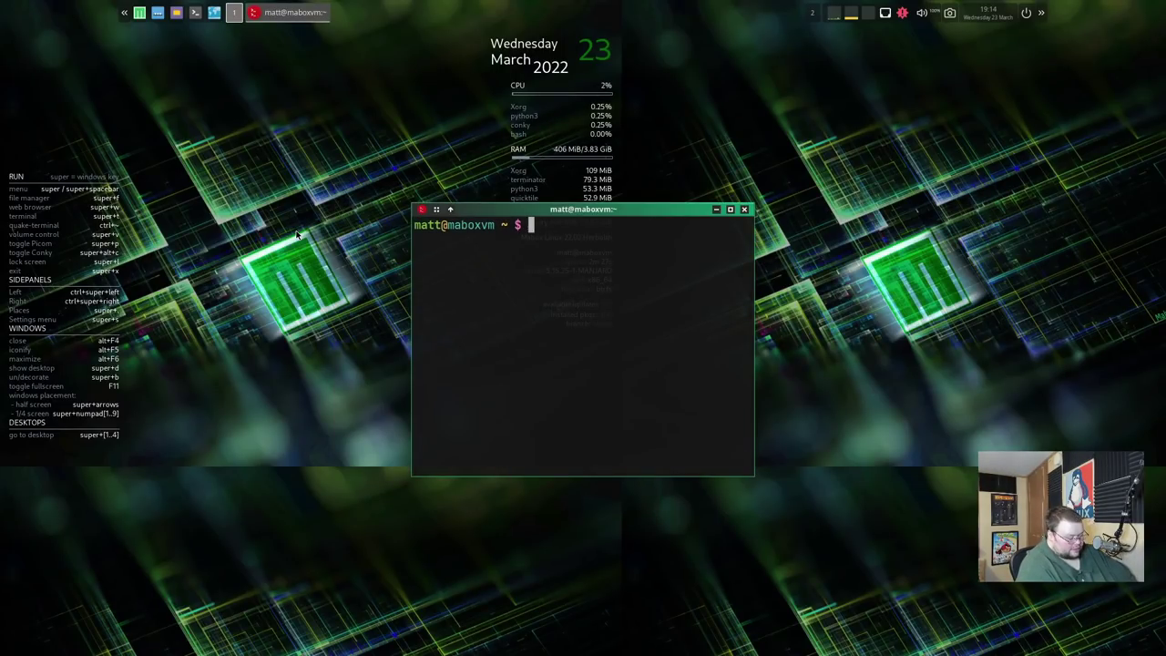
pyautogui.write('free -m')
pyautogui.press('Return')
pyautogui.moveTo(753, 475); pyautogui.dragTo(959, 527)
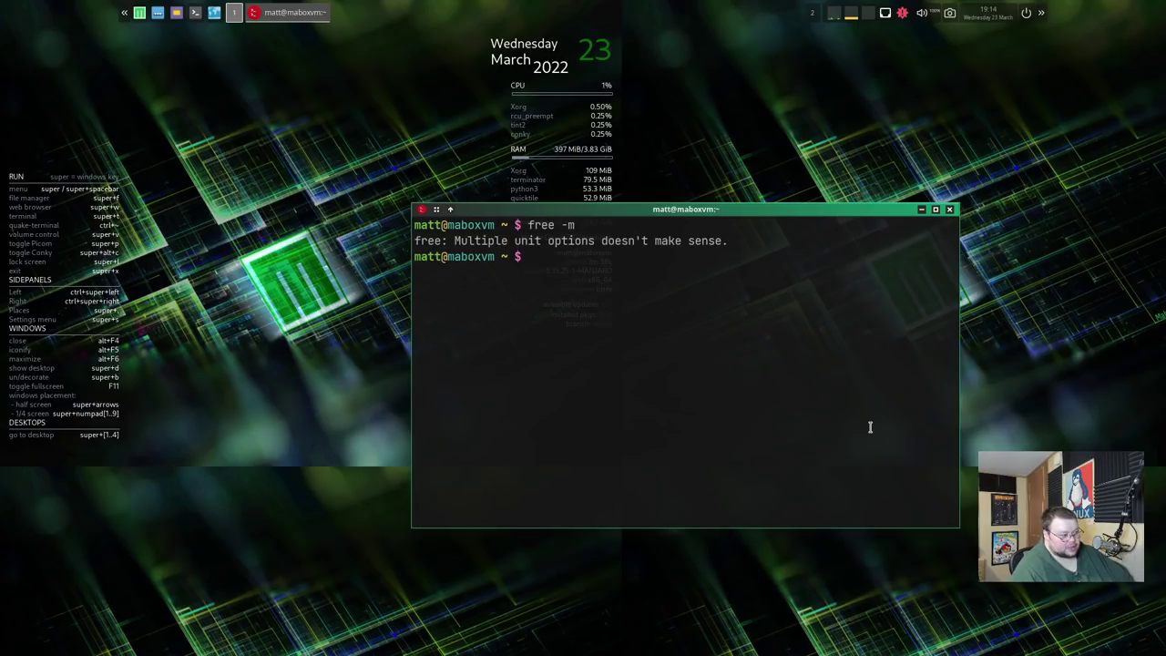
pyautogui.press('Up')
pyautogui.press('Return')
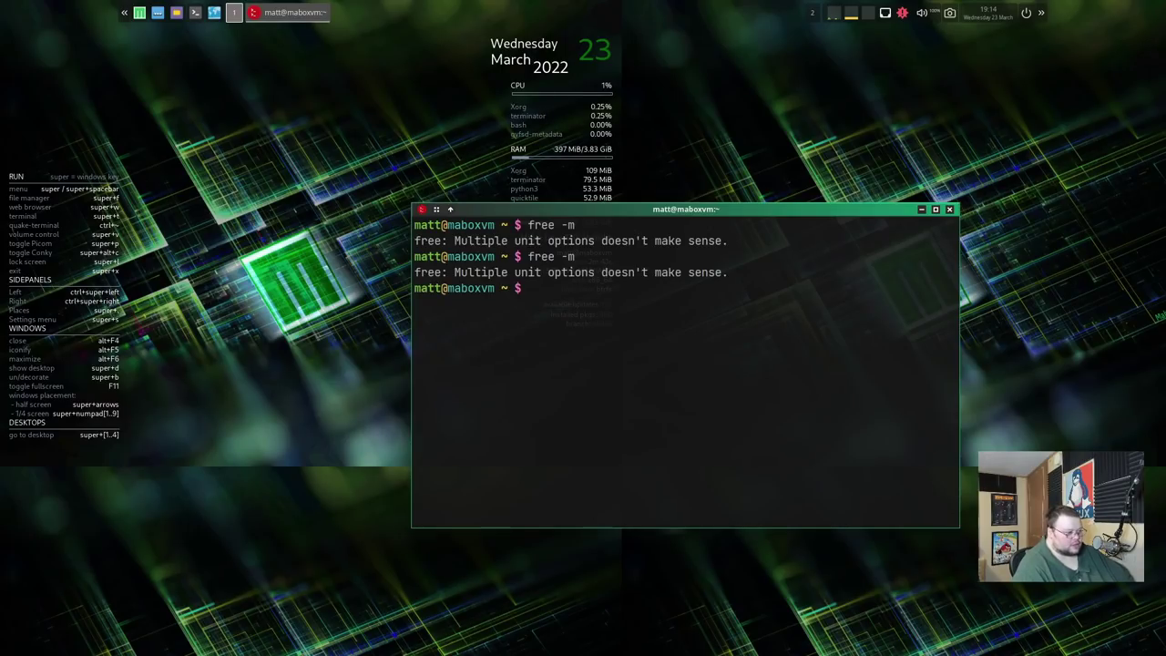
pyautogui.write('htop')
pyautogui.press('Return')
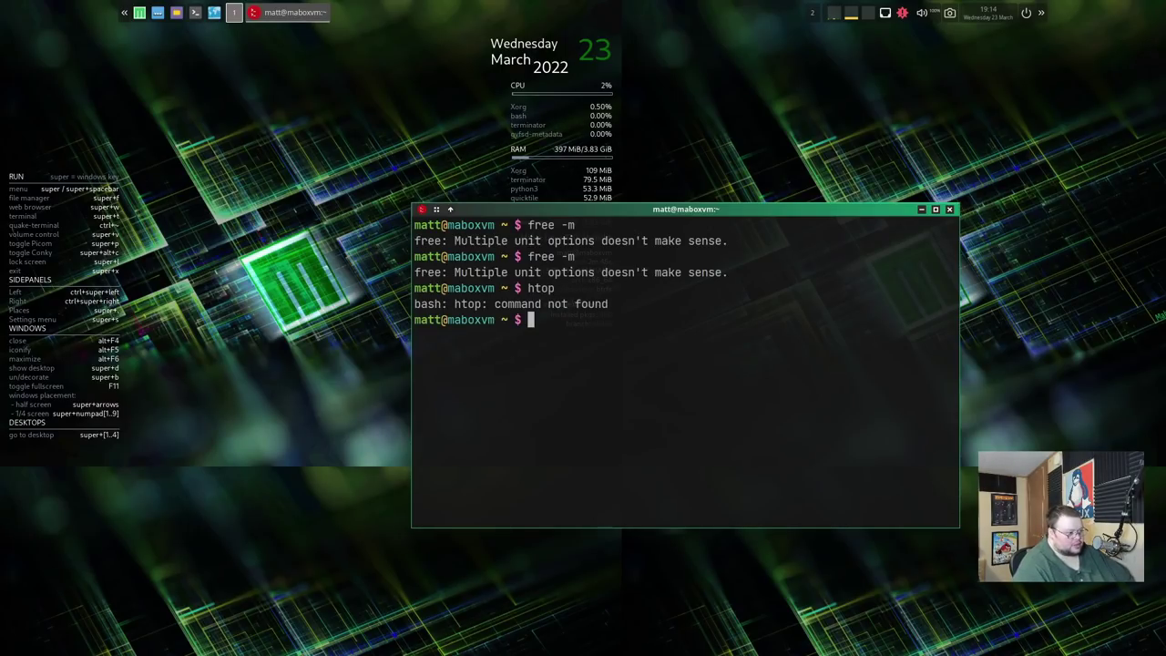
# Run neofetch to show the system summary, highlighting the 900 package count
pyautogui.write('neofetch')
pyautogui.press('Return')
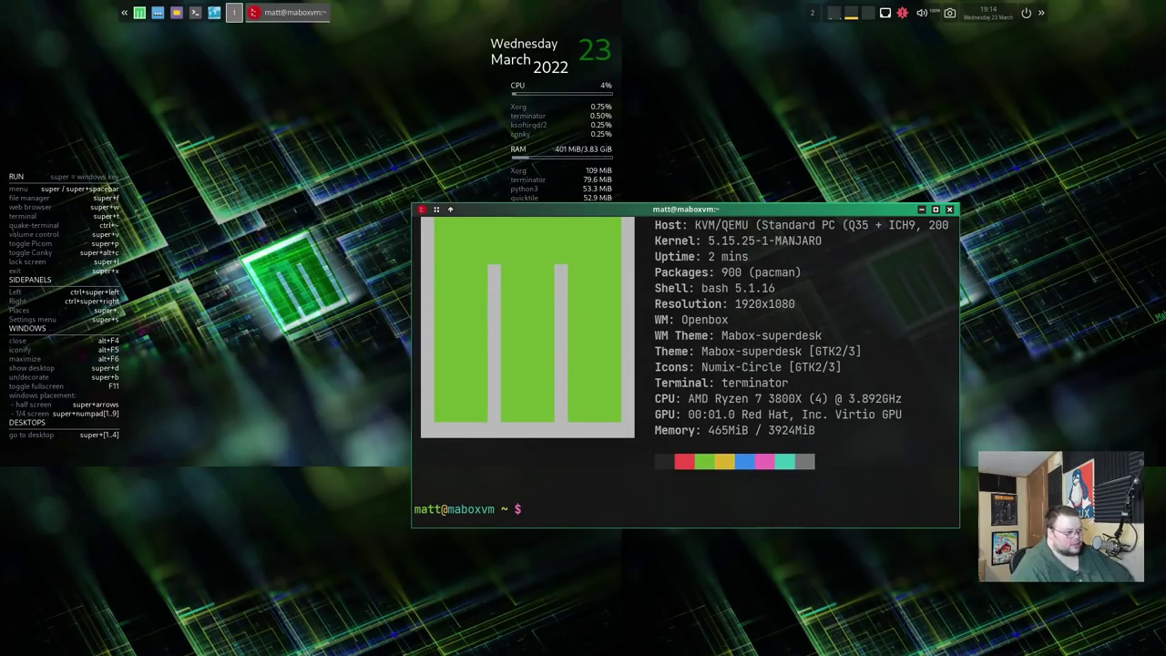
pyautogui.scroll(1, 857, 405)
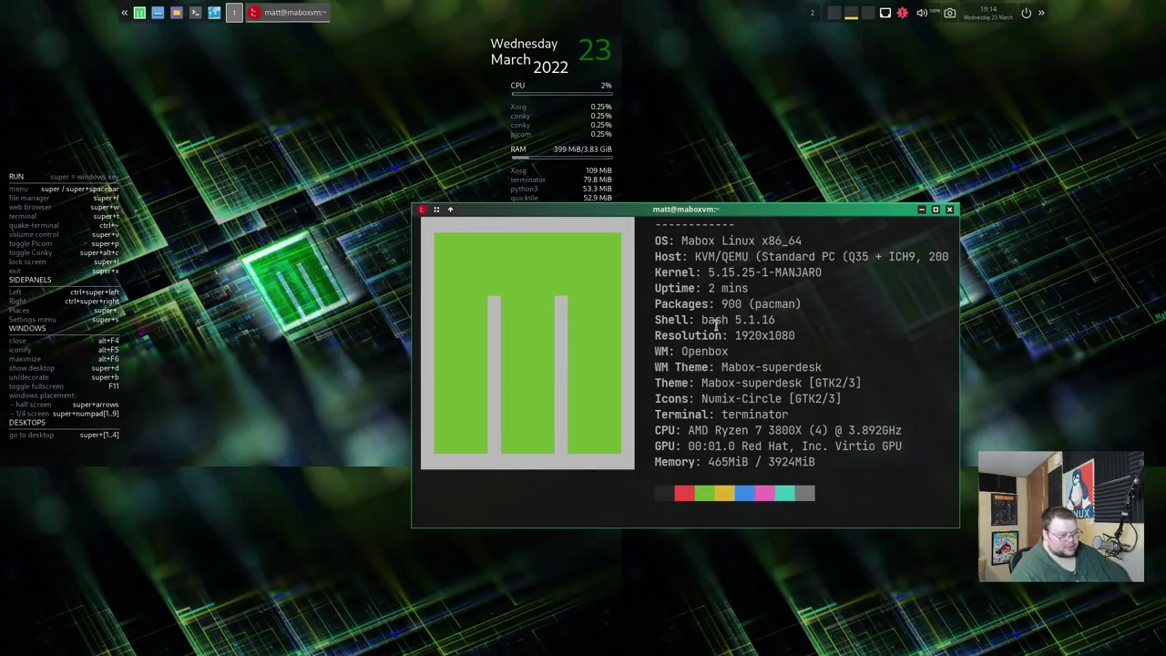
pyautogui.moveTo(721, 303); pyautogui.dragTo(725, 302)
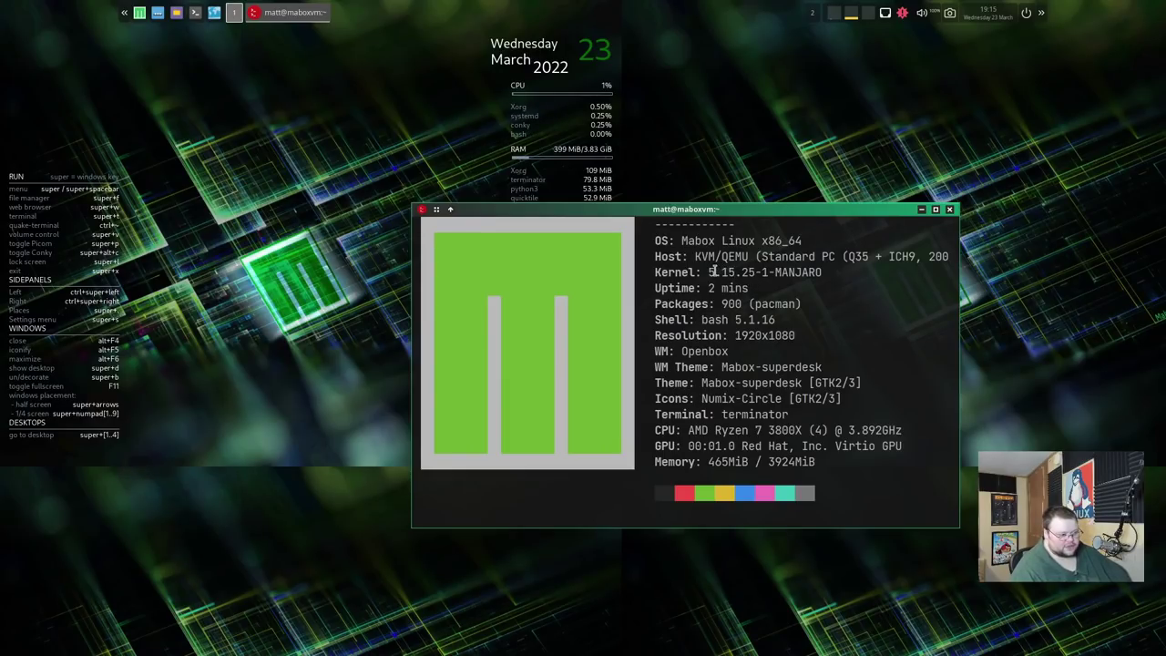
# Close the terminal, open PCManFM from the menu, view its About dialog, then close it
pyautogui.click(950, 210)
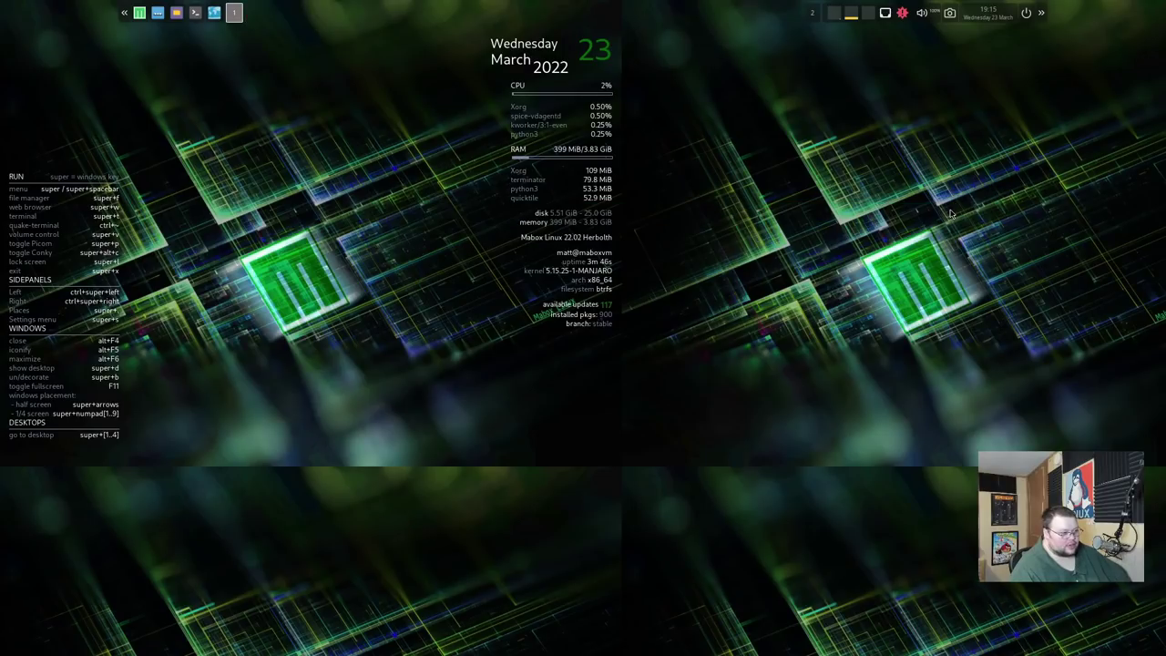
pyautogui.rightClick(315, 144)
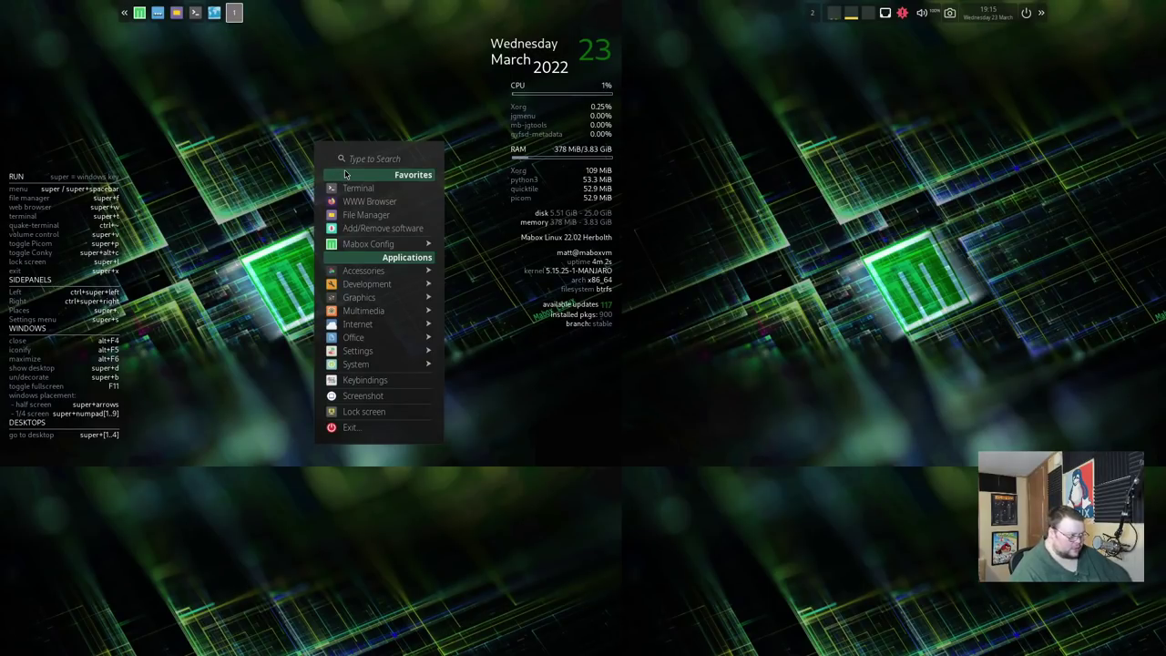
pyautogui.moveTo(364, 271)
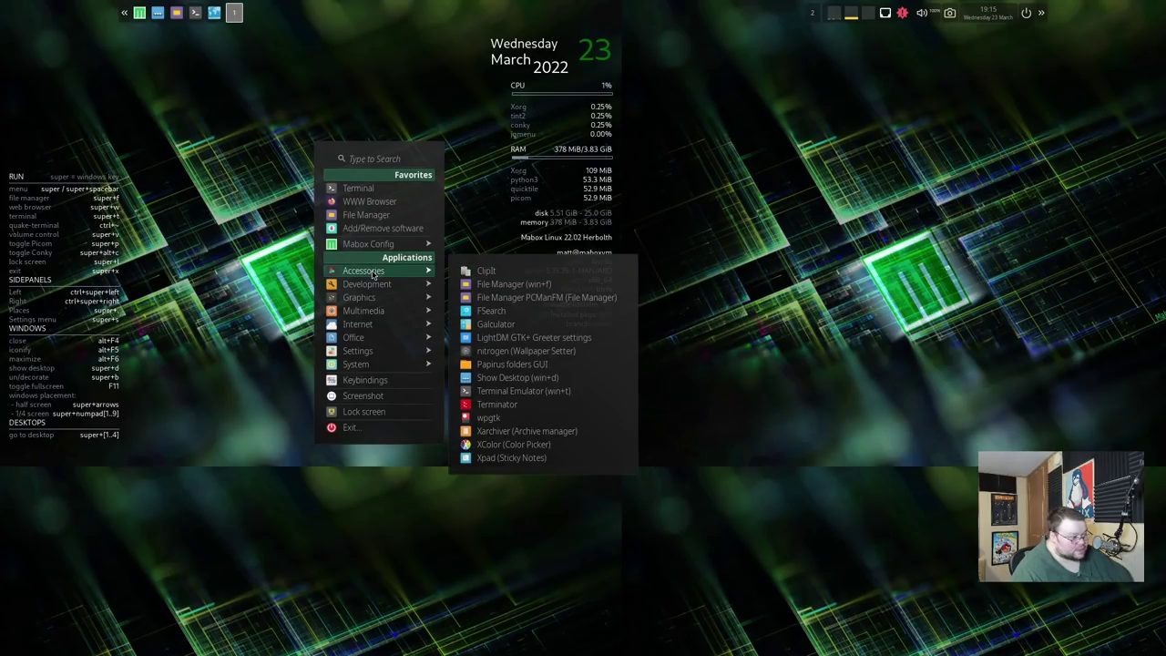
pyautogui.click(516, 285)
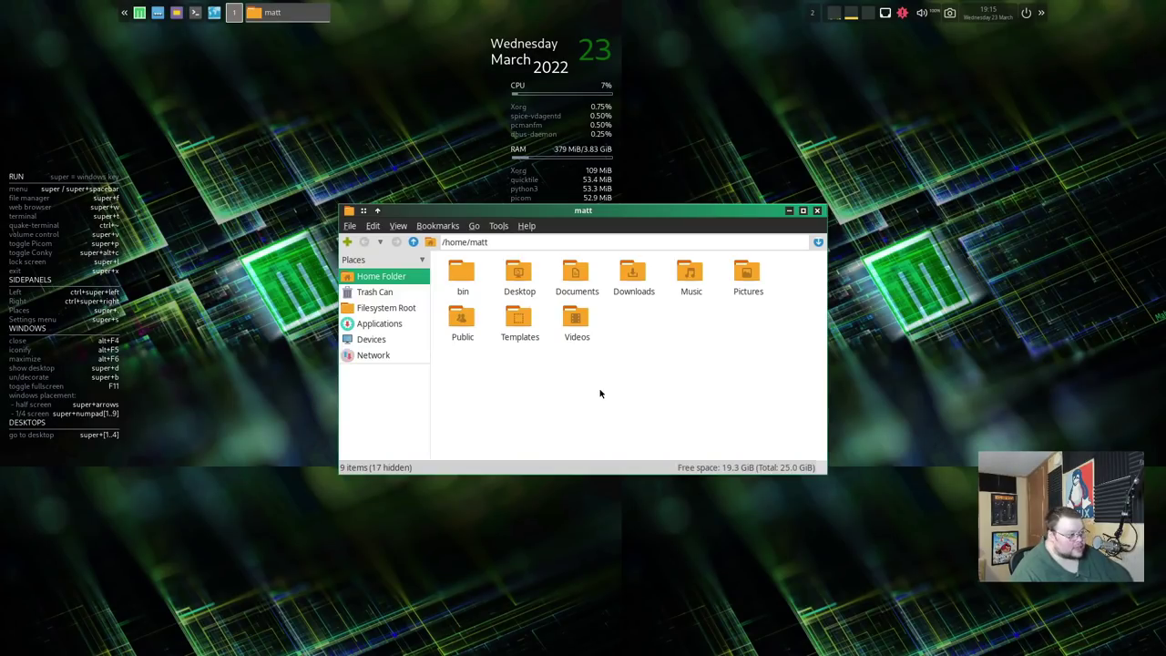
pyautogui.click(526, 225)
pyautogui.click(541, 242)
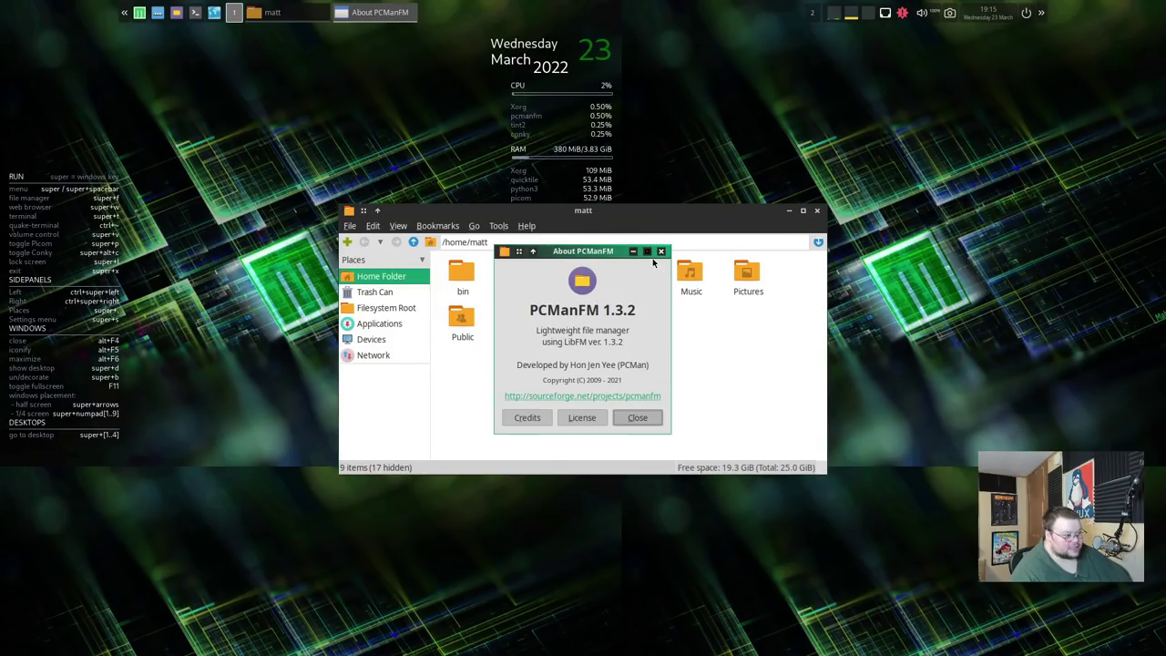
pyautogui.click(661, 251)
pyautogui.click(817, 211)
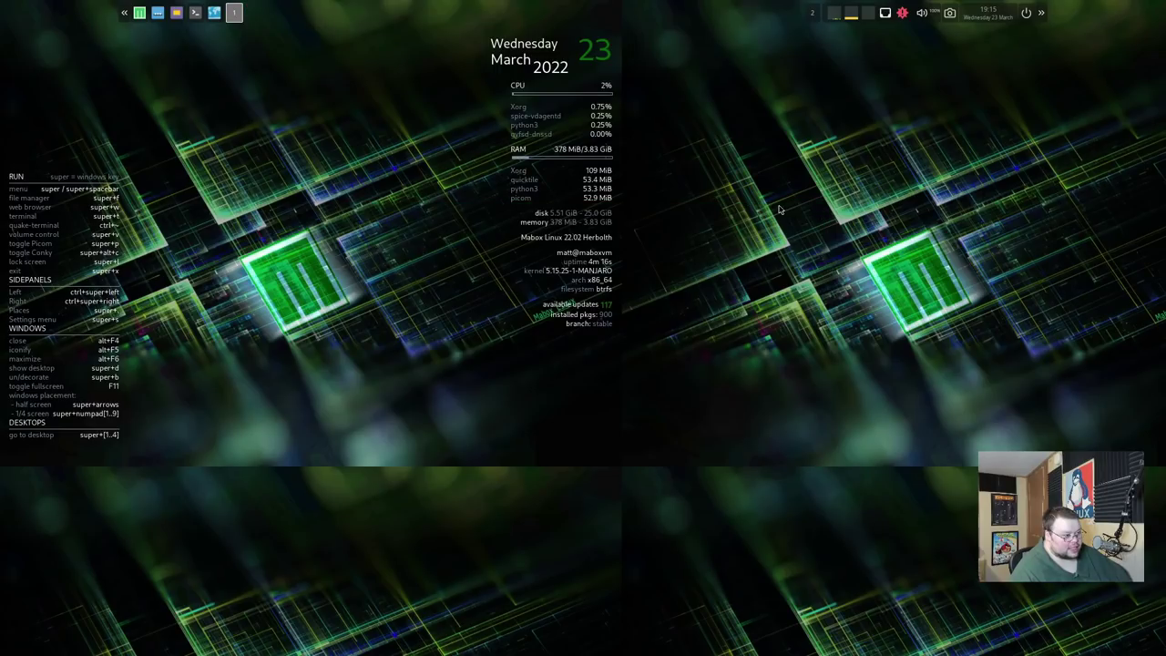
# Open the desktop jgmenu, browse Internet and Office, and show the Settings submenu
pyautogui.rightClick(779, 210)
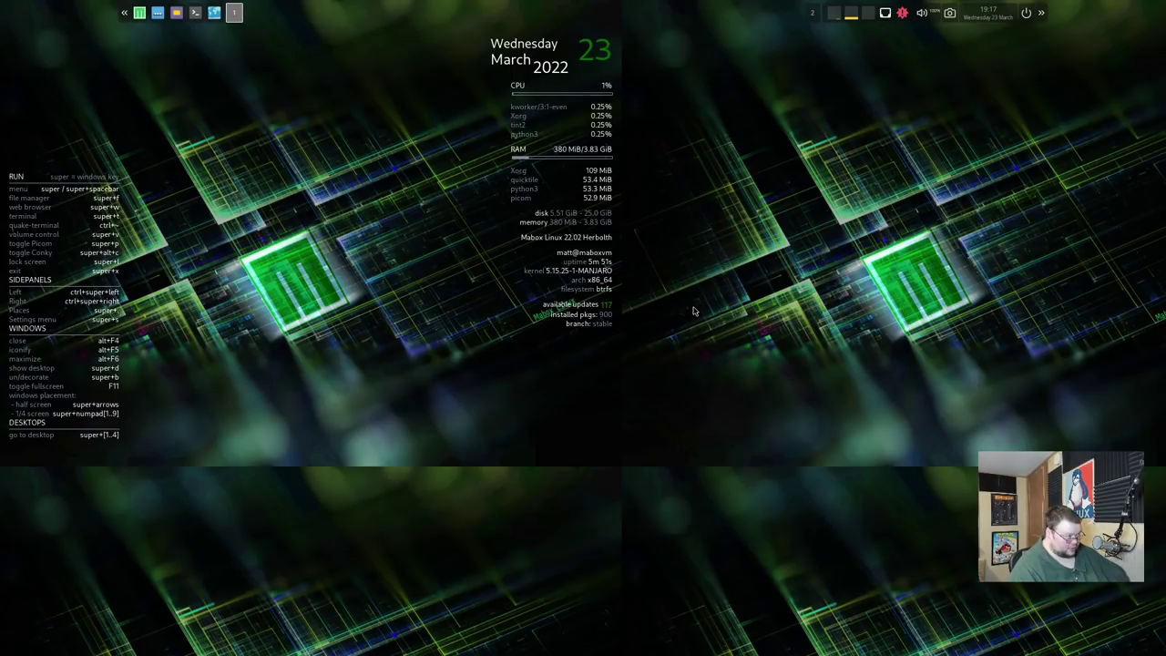
pyautogui.press('super')
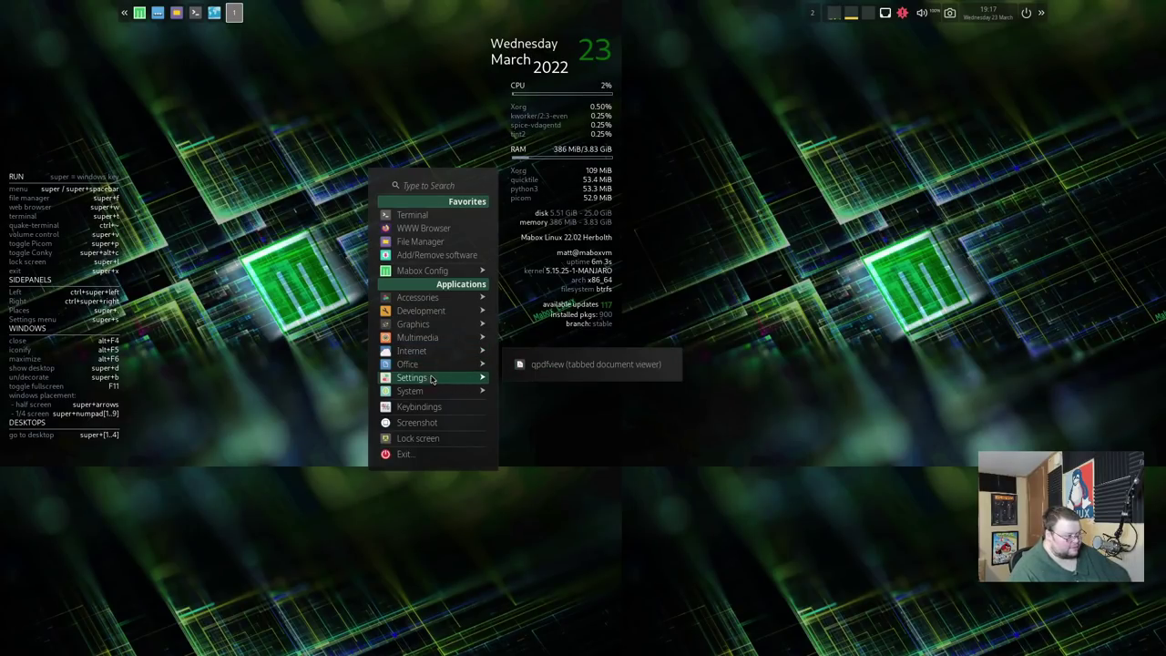
pyautogui.moveTo(412, 377)
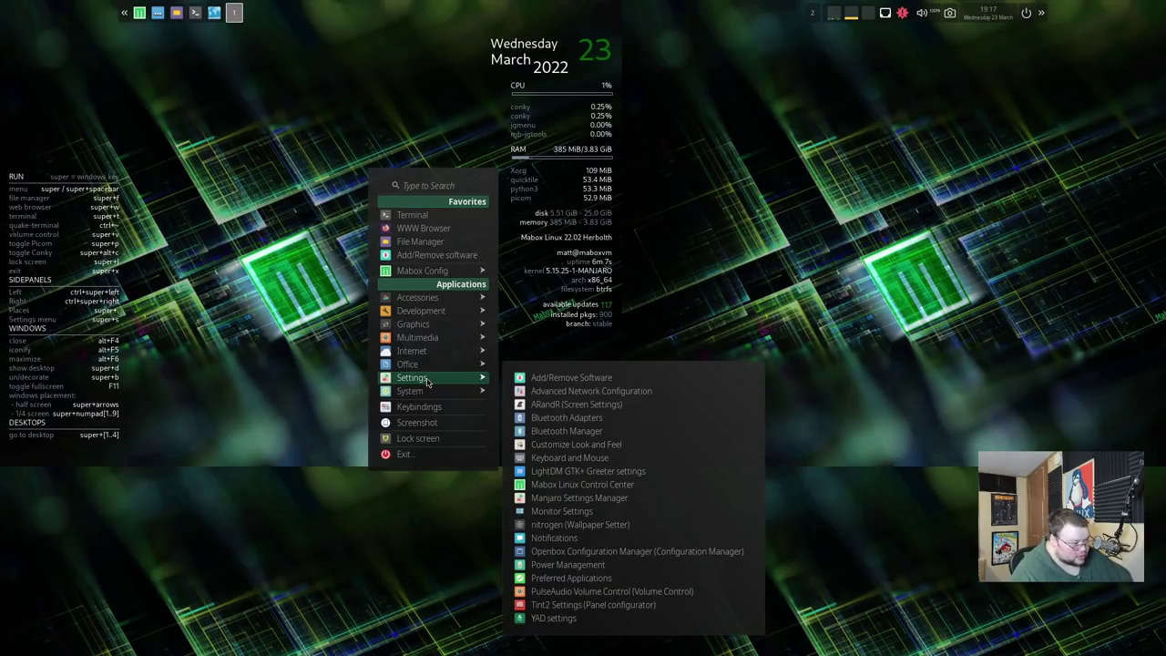
pyautogui.click(595, 551)
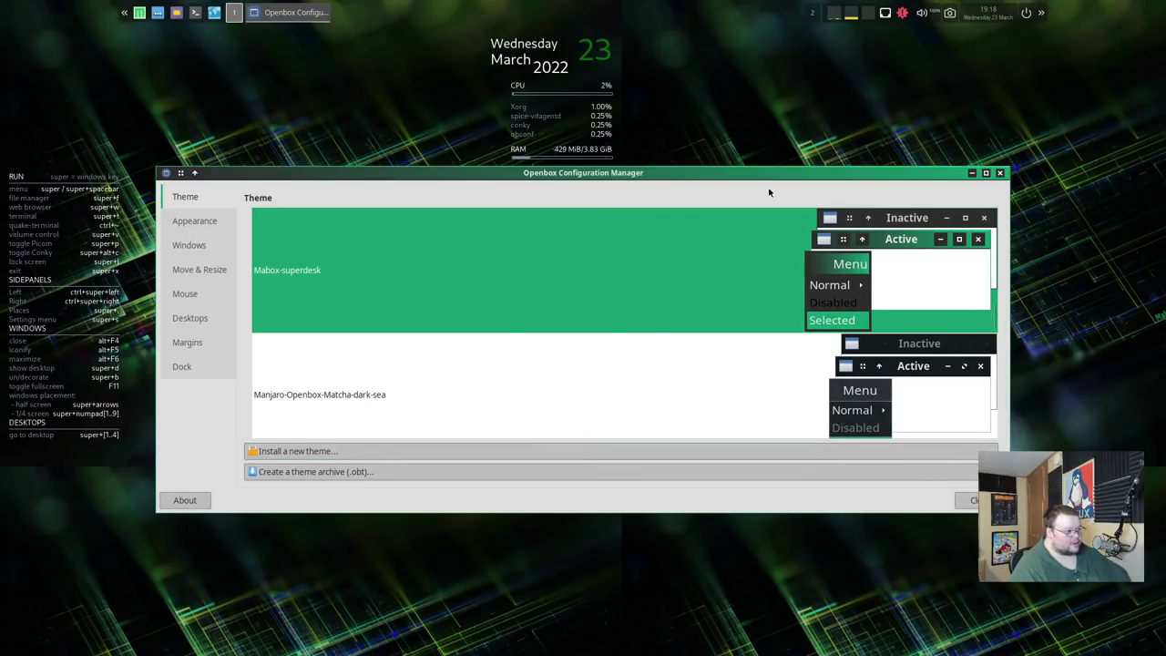
pyautogui.moveTo(1004, 172); pyautogui.dragTo(806, 75)
pyautogui.moveTo(711, 83); pyautogui.dragTo(866, 101)
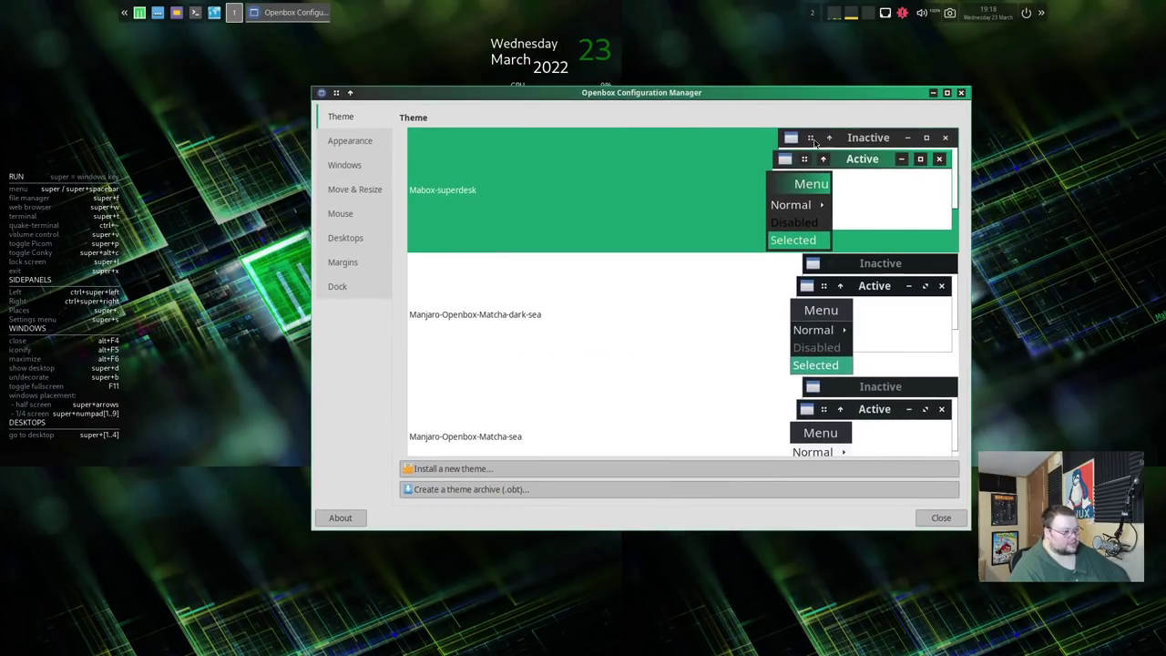
pyautogui.scroll(-1, 545, 311)
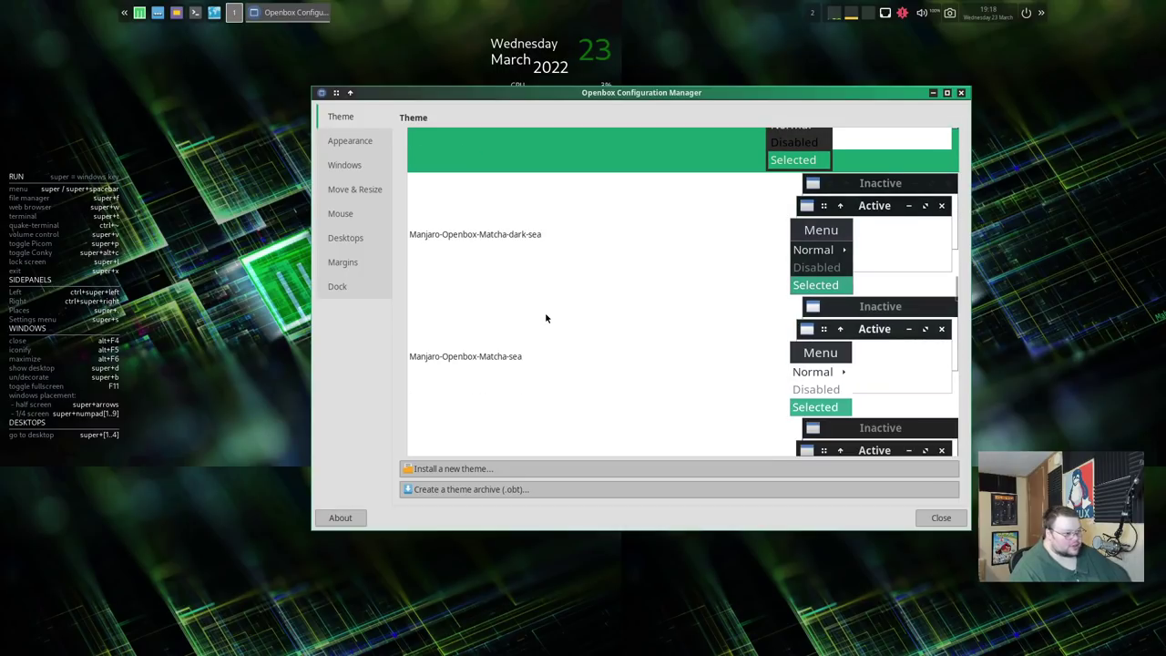
pyautogui.scroll(1, 545, 313)
pyautogui.scroll(-1, 547, 317)
pyautogui.scroll(-1, 552, 313)
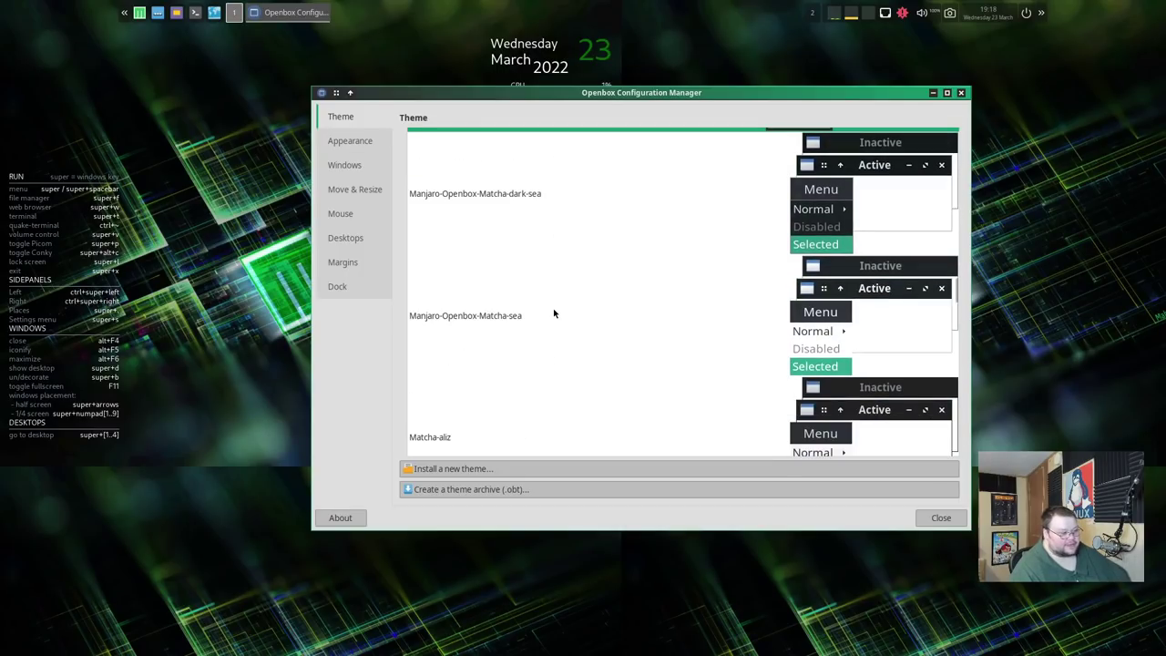
pyautogui.scroll(-1, 554, 312)
pyautogui.scroll(3, 556, 307)
pyautogui.scroll(2, 557, 307)
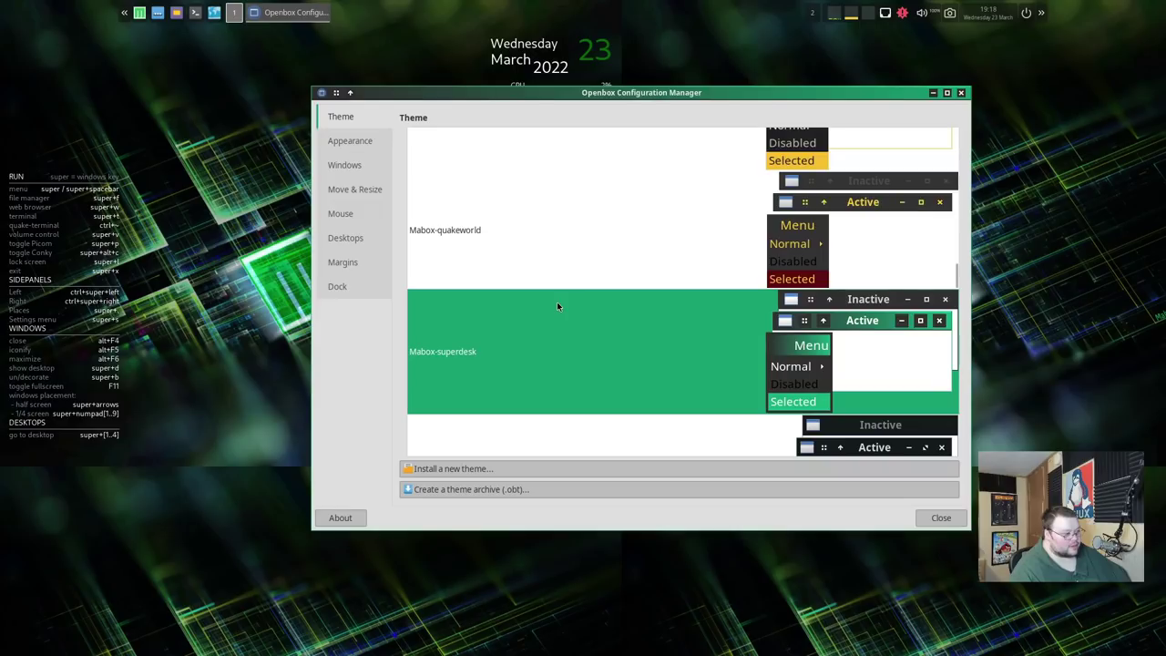
pyautogui.scroll(10, 556, 305)
pyautogui.scroll(2, 637, 278)
pyautogui.moveTo(957, 243); pyautogui.dragTo(957, 136)
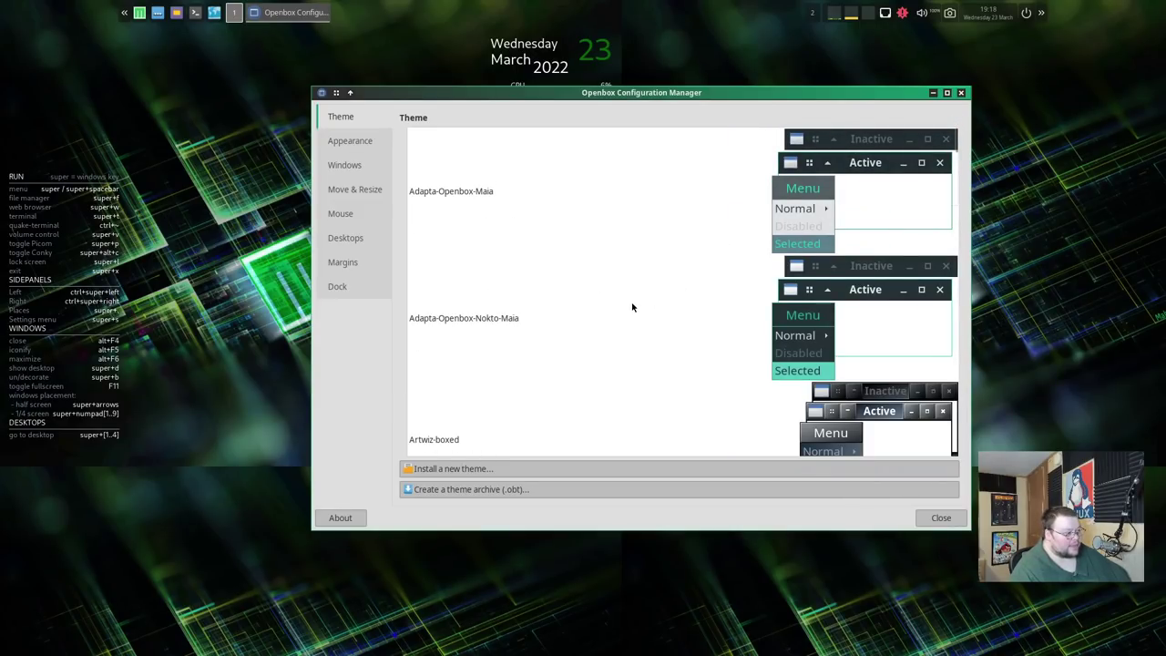
pyautogui.scroll(-2, 632, 307)
pyautogui.scroll(-2, 635, 304)
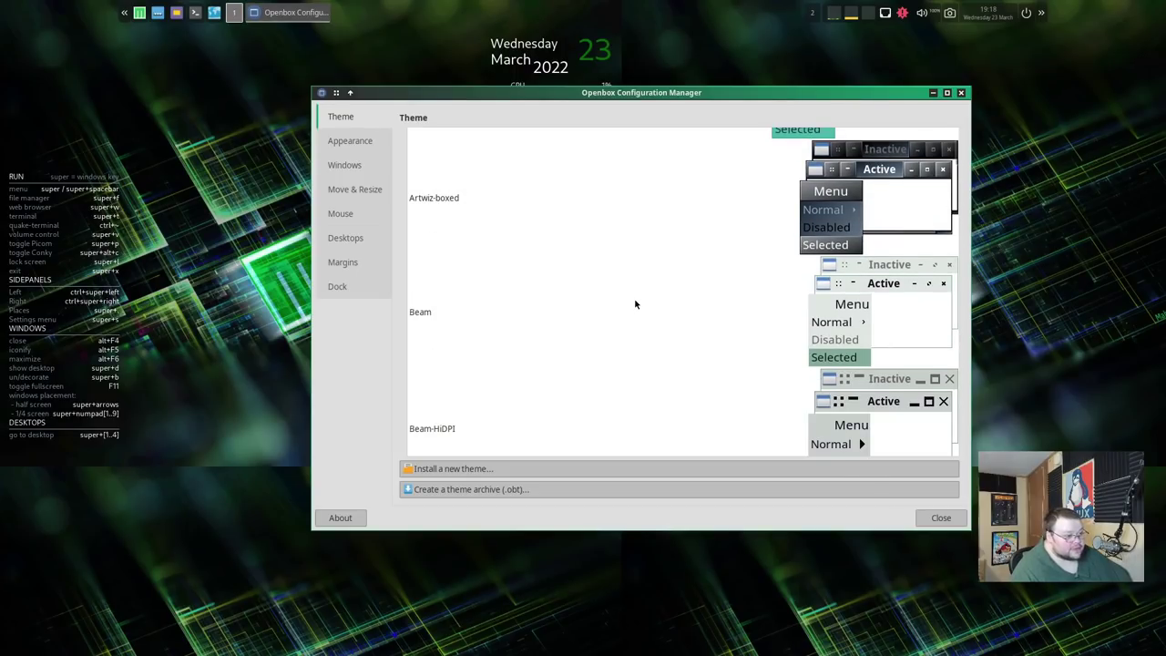
pyautogui.scroll(-2, 635, 304)
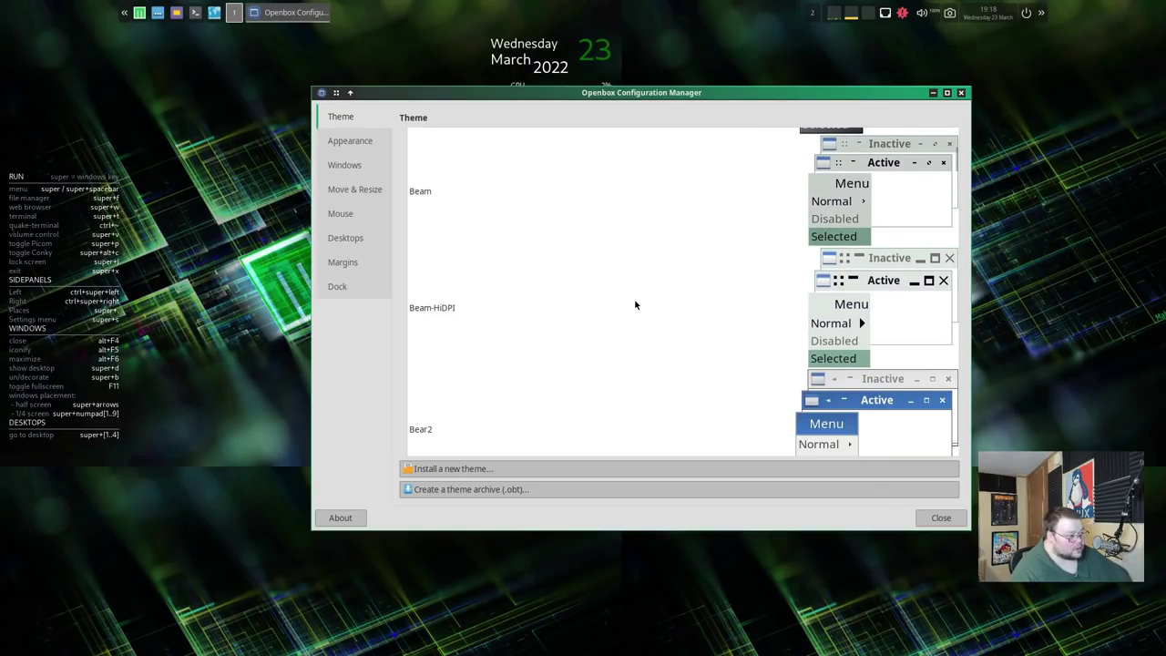
pyautogui.scroll(-2, 638, 305)
pyautogui.scroll(-1, 625, 300)
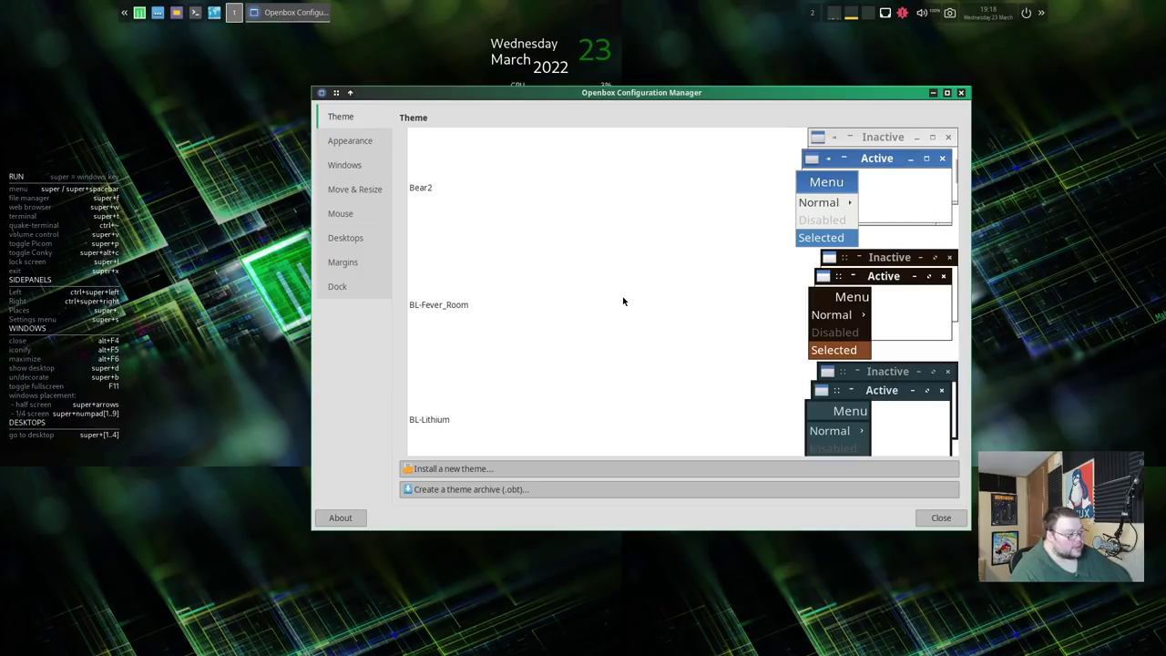
pyautogui.scroll(-1, 624, 301)
pyautogui.scroll(-1, 623, 300)
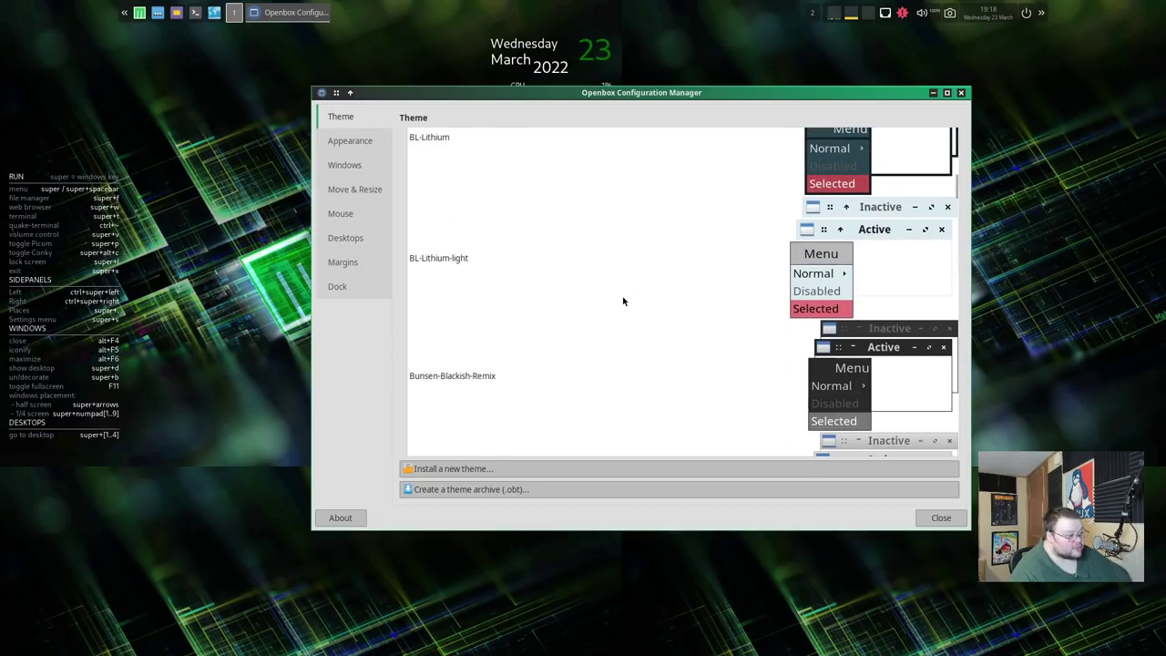
pyautogui.scroll(-1, 623, 301)
pyautogui.scroll(-1, 623, 300)
pyautogui.scroll(-2, 623, 300)
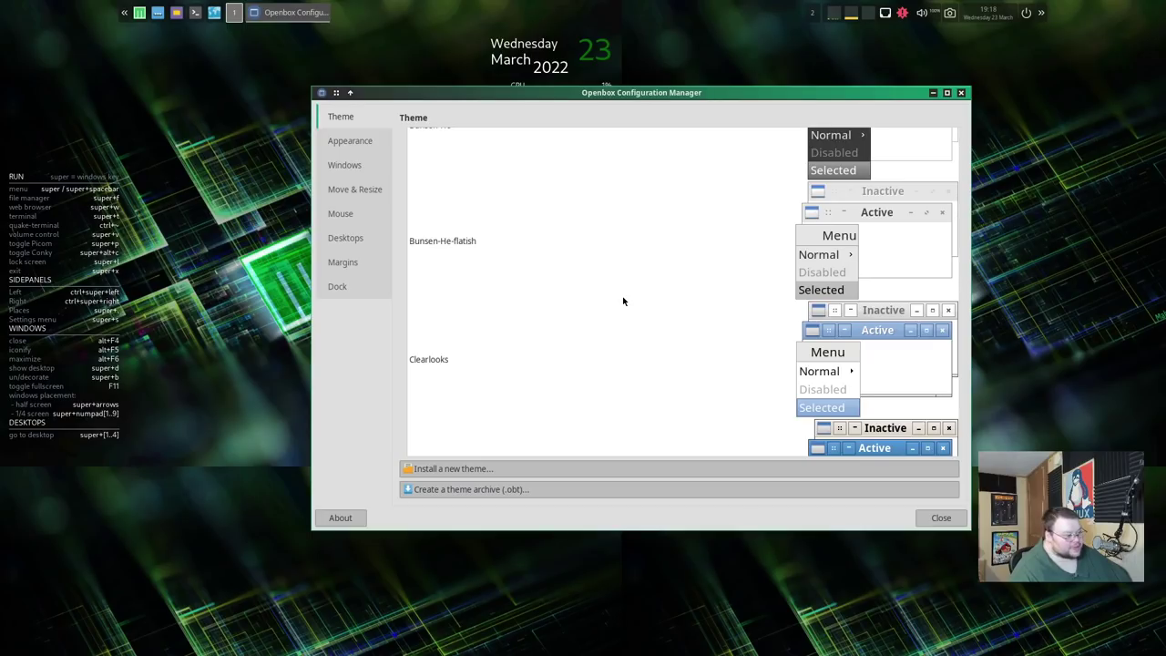
pyautogui.scroll(-1, 623, 301)
pyautogui.scroll(-1, 623, 300)
# Try the Dracula, Dracula-withoutBorder and gruvbox-mabox window themes in turn
pyautogui.scroll(-3, 623, 301)
pyautogui.click(434, 316)
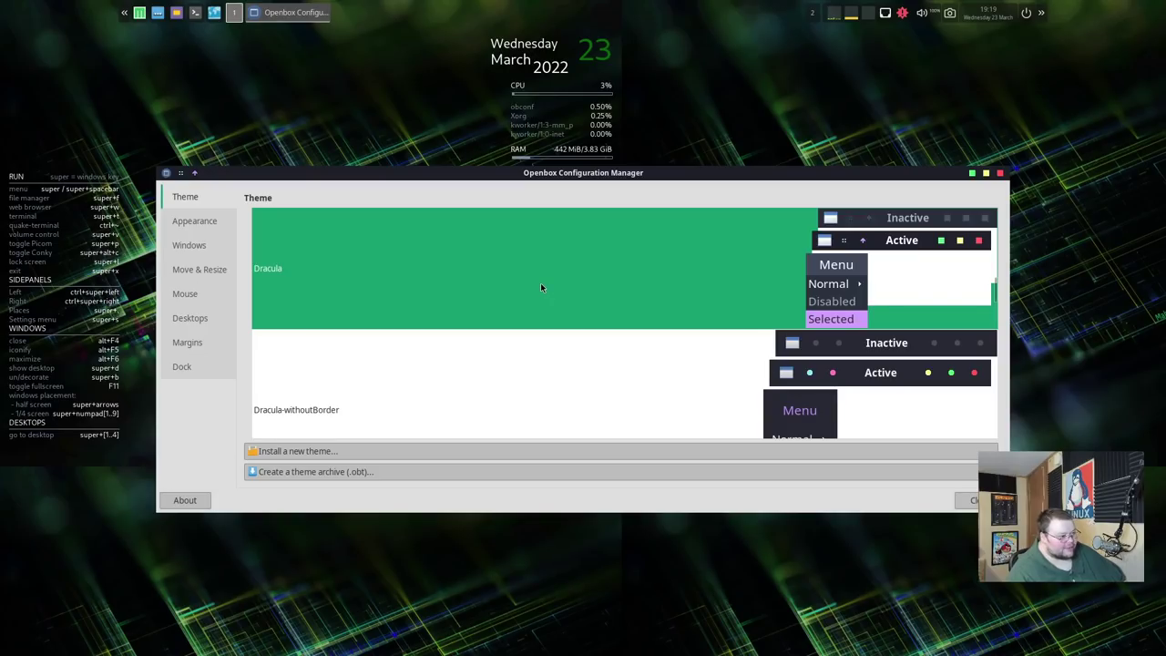
pyautogui.click(464, 379)
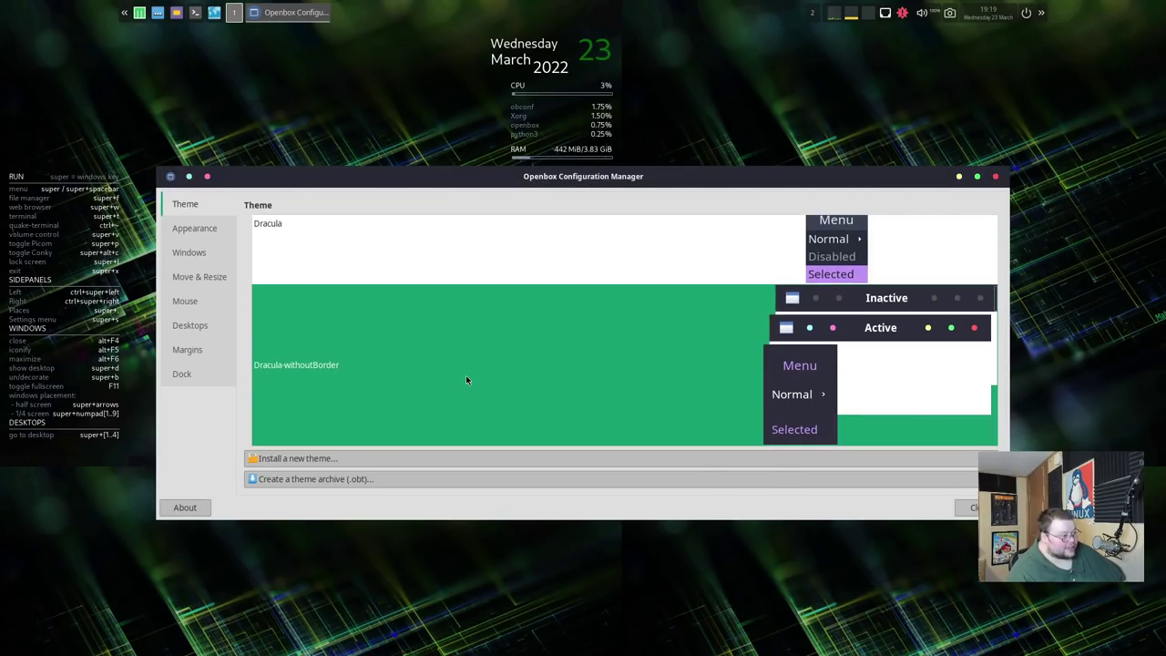
pyautogui.scroll(-1, 650, 387)
pyautogui.scroll(-1, 654, 383)
pyautogui.scroll(-1, 638, 381)
pyautogui.click(624, 378)
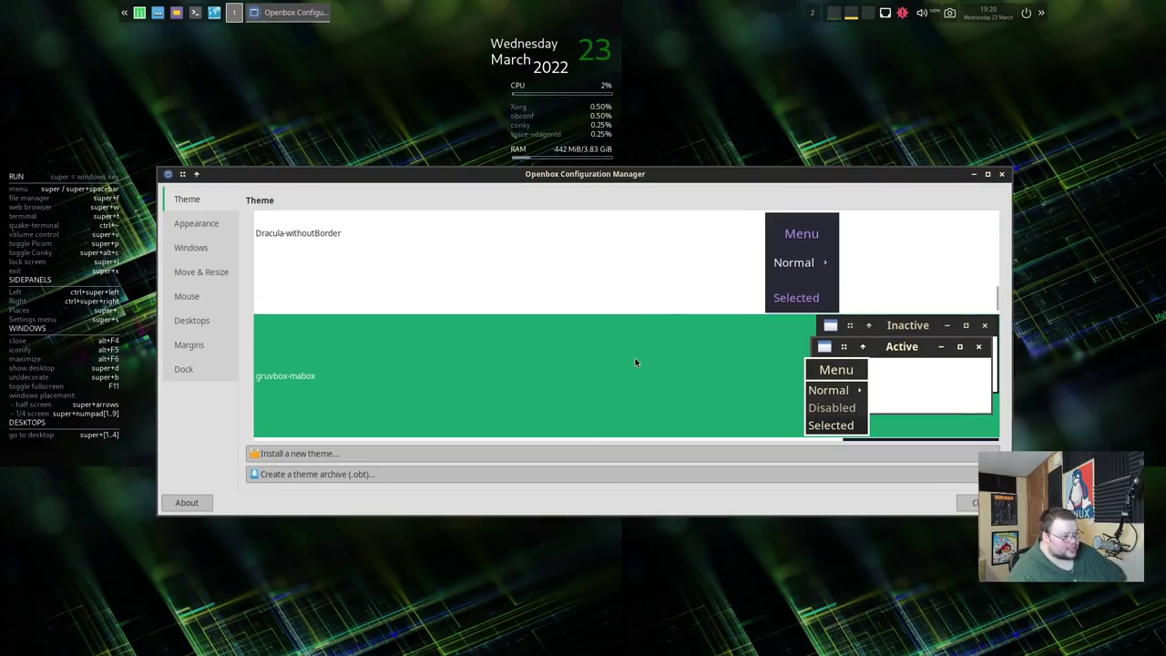
# Switch back to Dracula, briefly open the desktop menu, then reapply Dracula-withoutBorder
pyautogui.scroll(1, 662, 287)
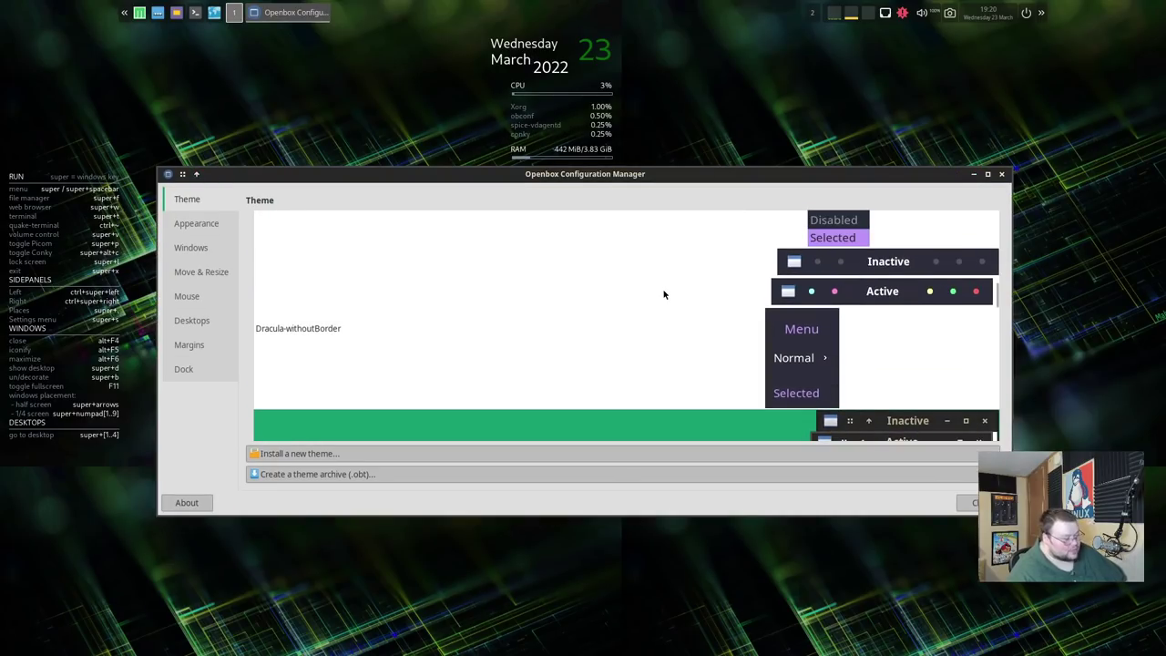
pyautogui.scroll(1, 664, 294)
pyautogui.click(567, 317)
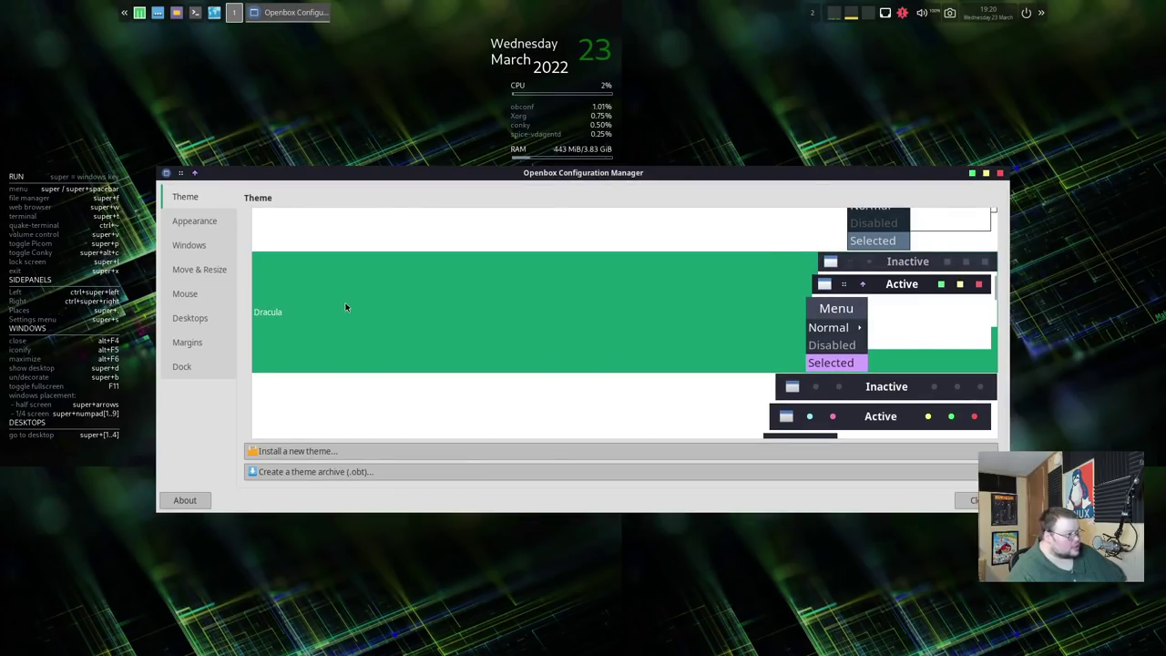
pyautogui.rightClick(269, 80)
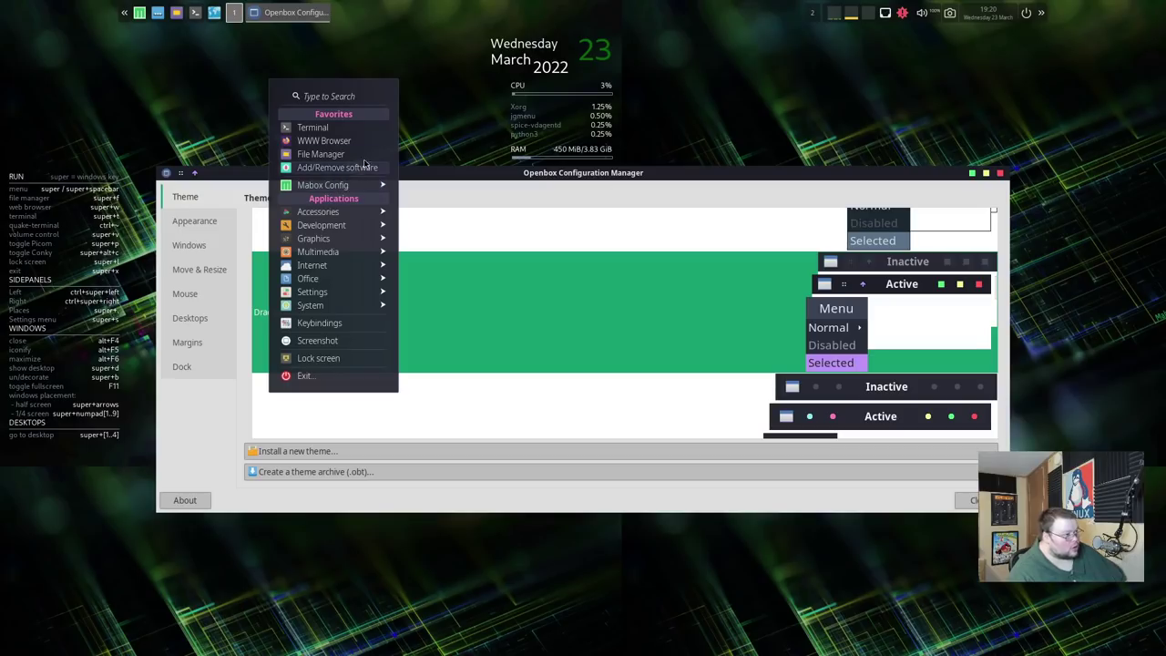
pyautogui.click(430, 122)
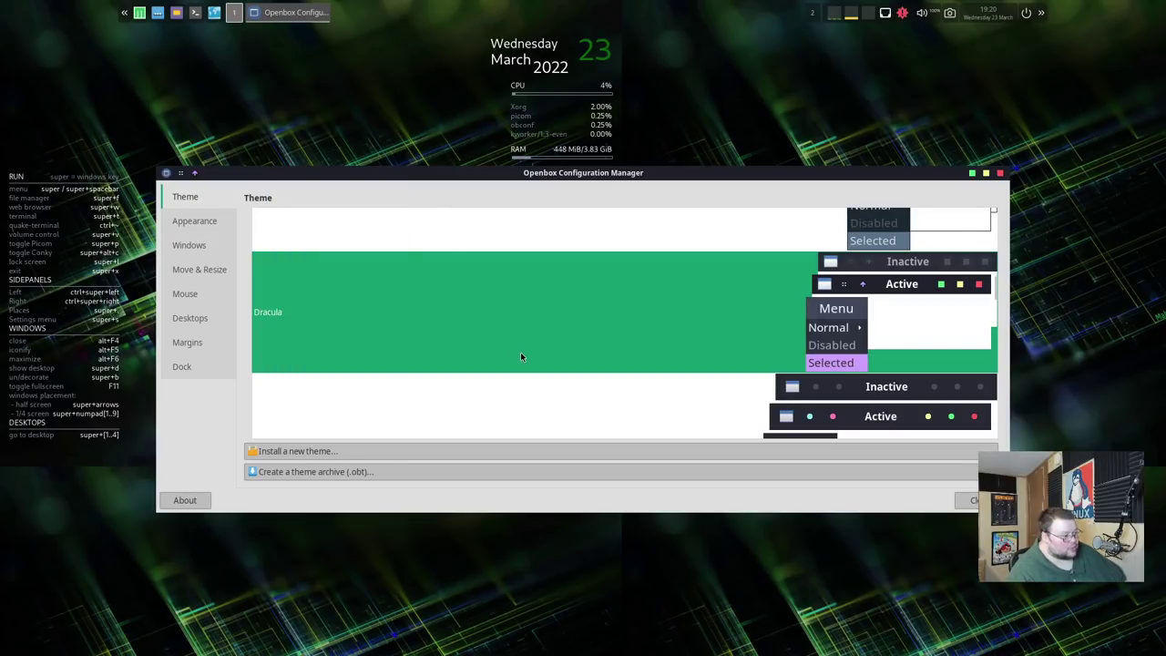
pyautogui.scroll(-1, 521, 355)
pyautogui.scroll(-3, 552, 366)
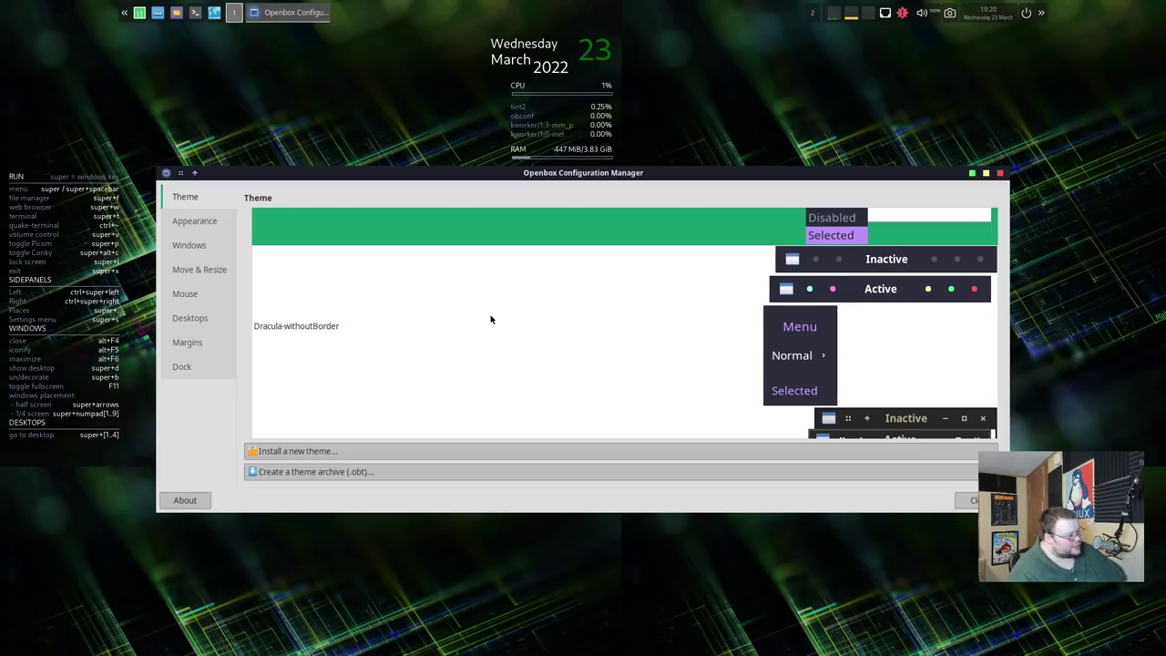
pyautogui.click(460, 318)
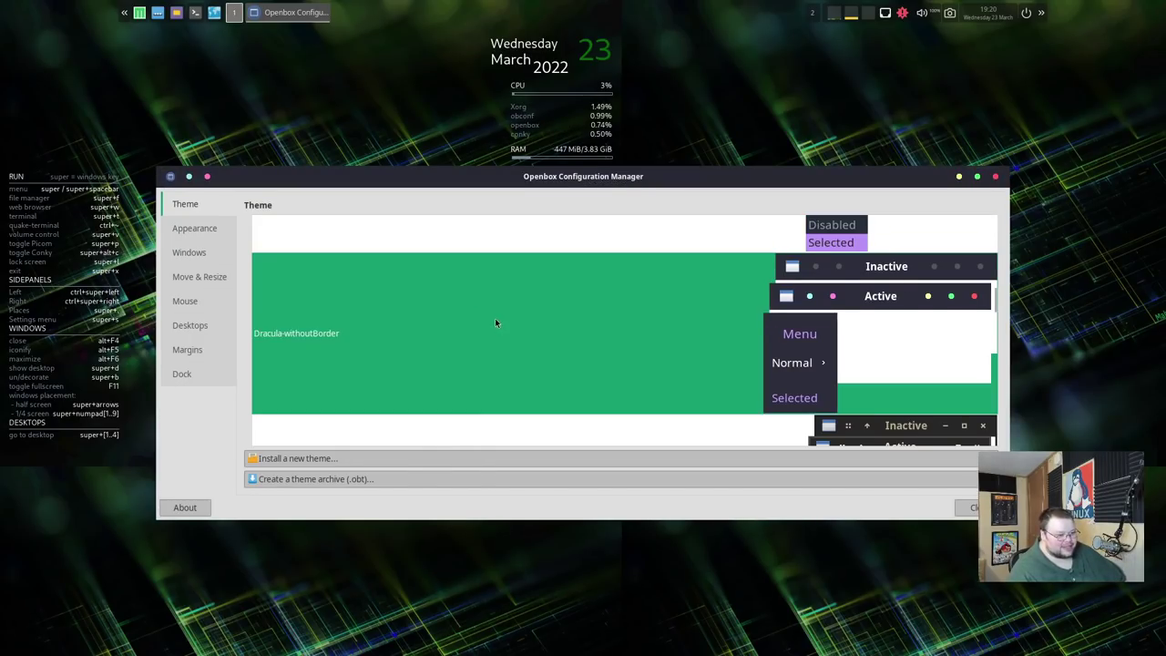
# Scroll far down the theme list and apply the Yeti window theme
pyautogui.scroll(-1, 503, 330)
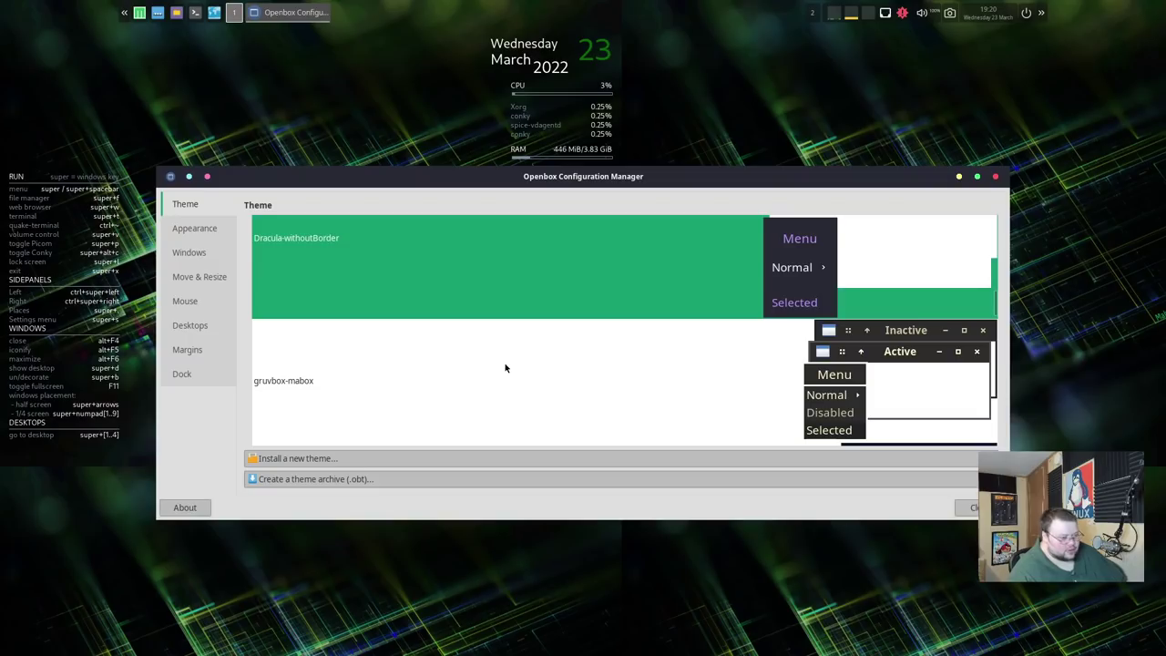
pyautogui.scroll(1, 508, 363)
pyautogui.scroll(1, 508, 362)
pyautogui.scroll(-2, 483, 335)
pyautogui.scroll(-1, 483, 335)
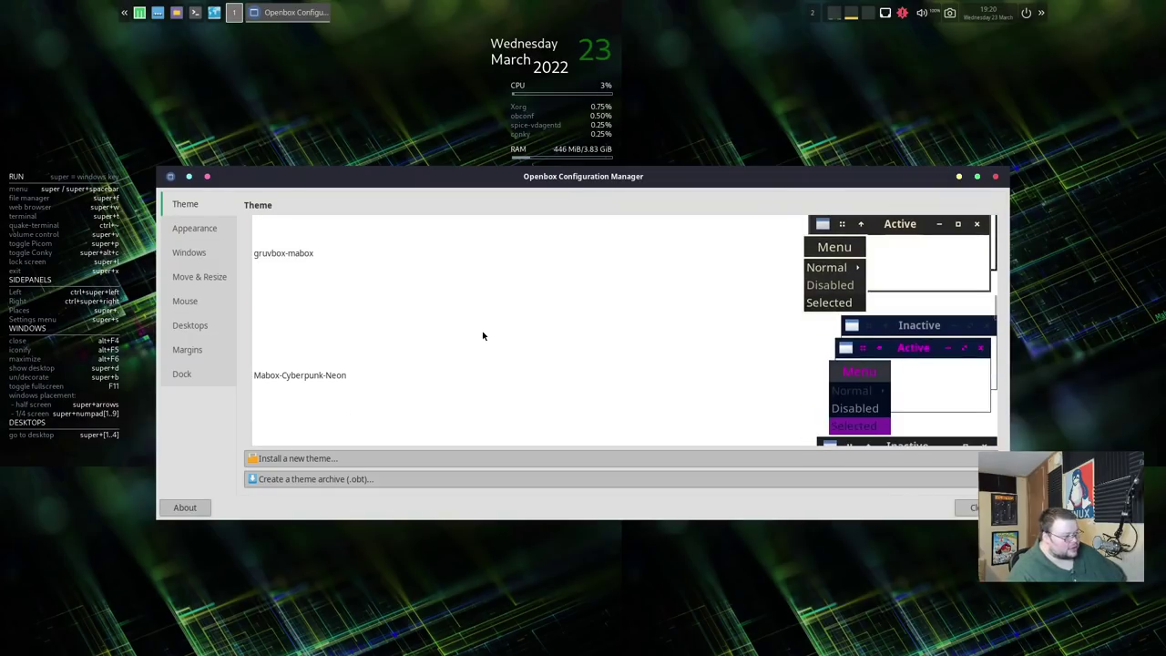
pyautogui.scroll(-1, 483, 335)
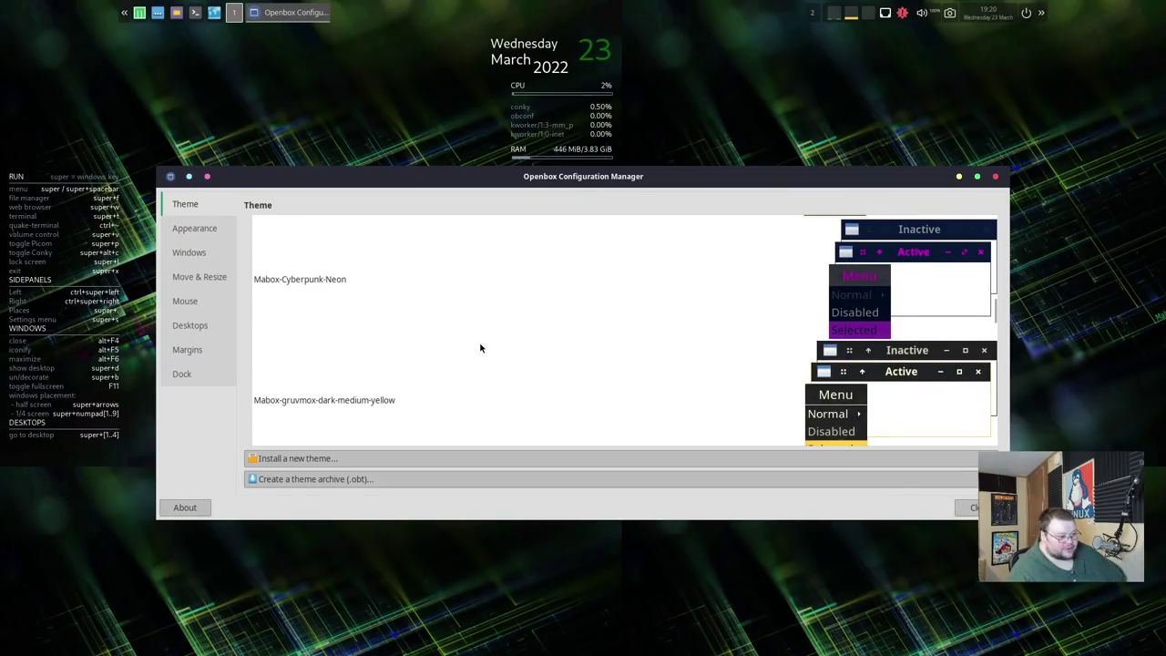
pyautogui.scroll(-2, 481, 342)
pyautogui.scroll(-1, 481, 341)
pyautogui.scroll(-1, 482, 347)
pyautogui.scroll(-1, 483, 347)
pyautogui.scroll(-1, 483, 347)
pyautogui.scroll(-1, 482, 347)
pyautogui.scroll(-2, 483, 344)
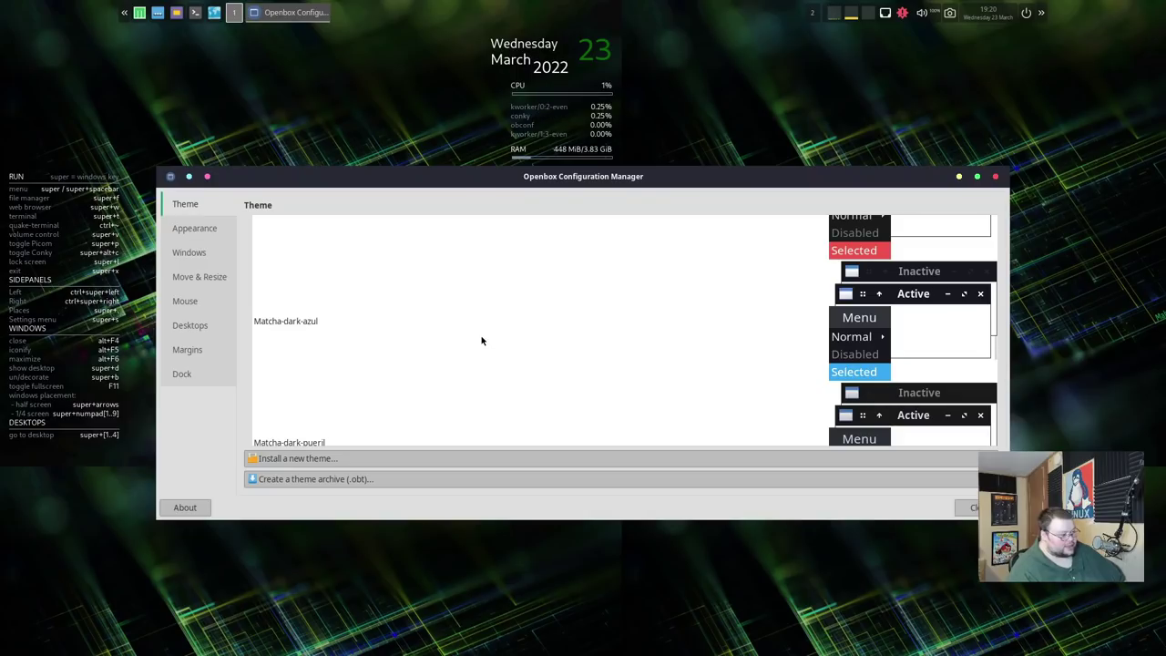
pyautogui.scroll(-1, 485, 347)
pyautogui.scroll(-1, 493, 352)
pyautogui.scroll(-1, 494, 353)
pyautogui.scroll(-1, 494, 353)
pyautogui.click(543, 354)
# Glance at the appearance settings, return to the theme list, and open the desktop application menu
pyautogui.scroll(1, 527, 360)
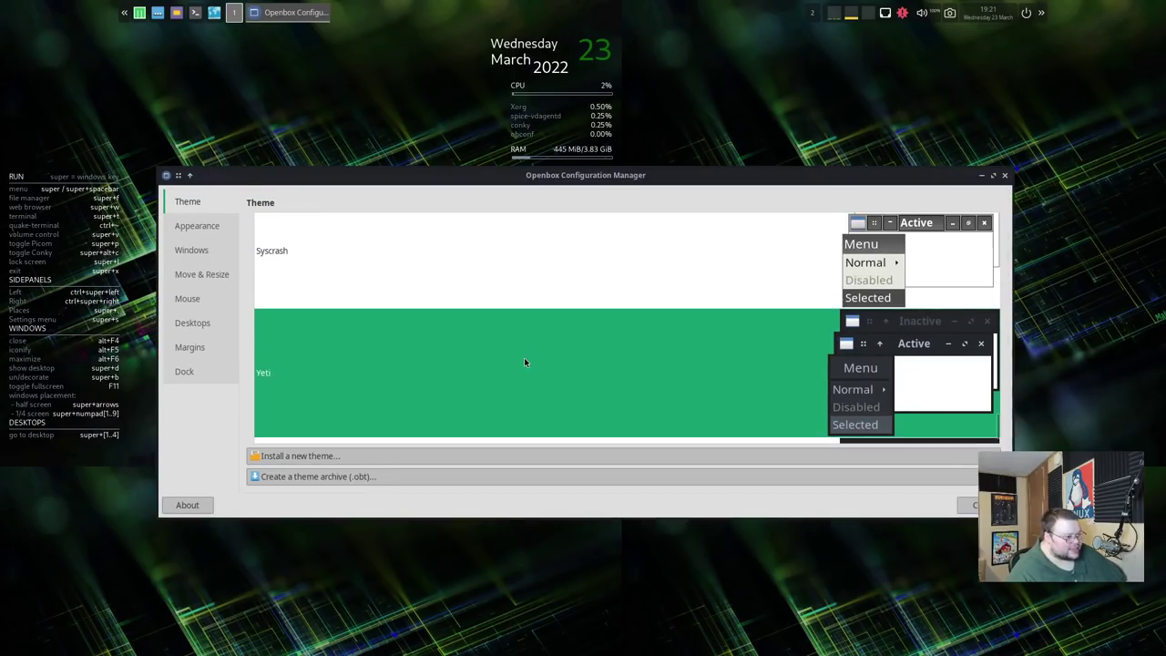
pyautogui.scroll(1, 527, 360)
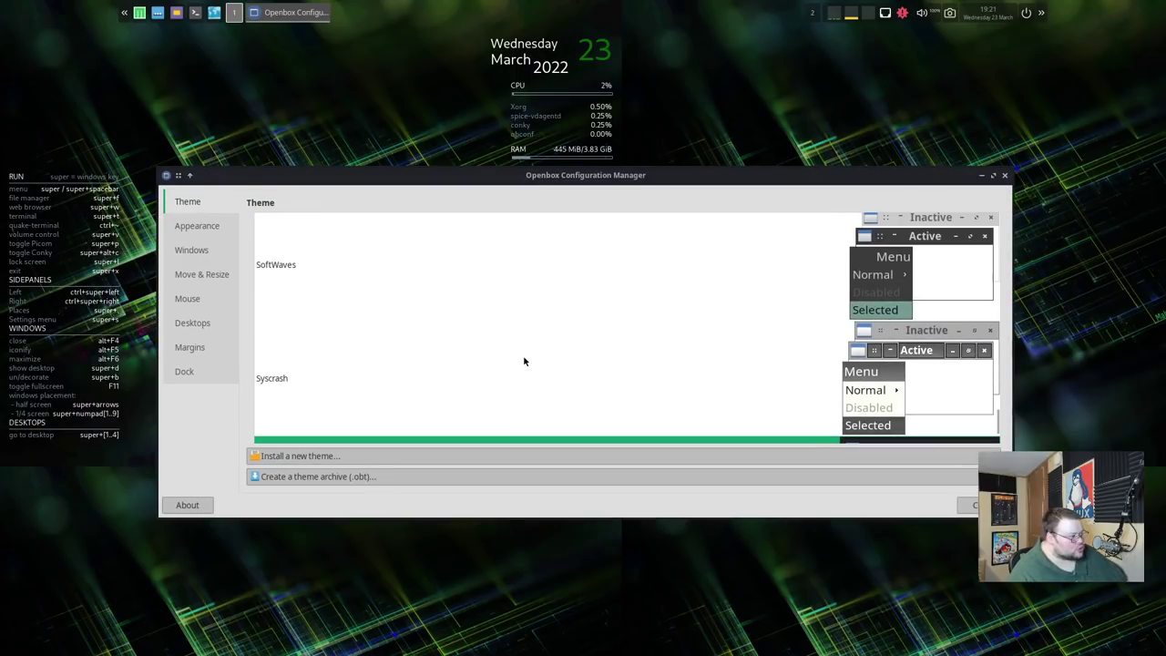
pyautogui.click(192, 228)
pyautogui.click(201, 205)
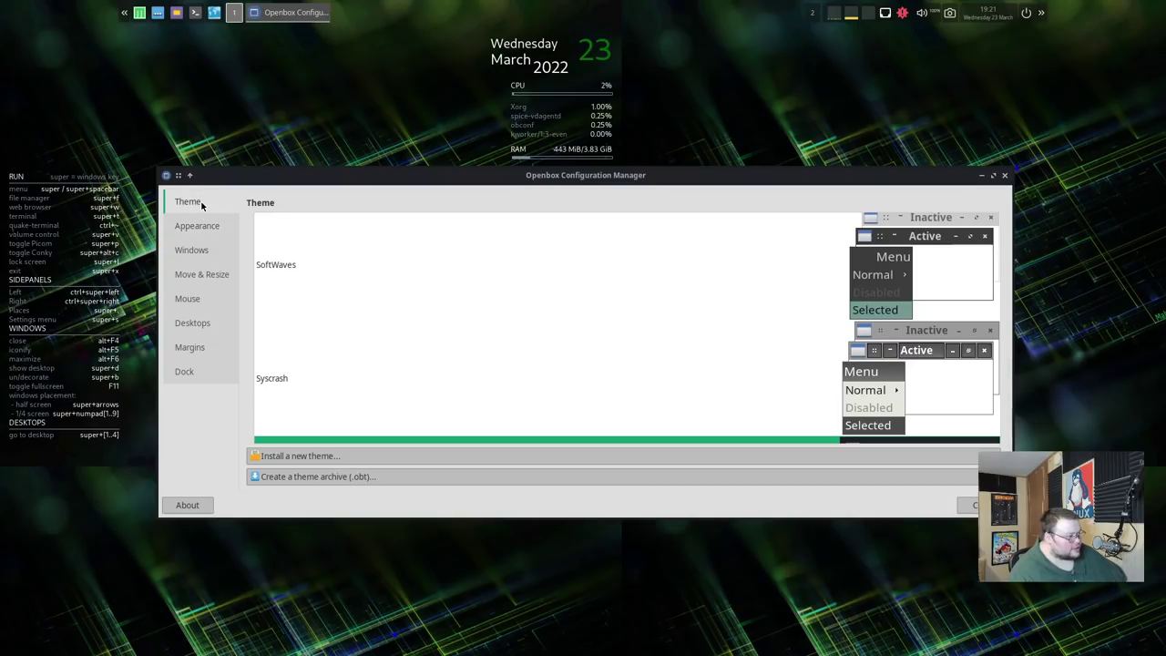
pyautogui.scroll(1, 520, 310)
pyautogui.scroll(-2, 523, 305)
pyautogui.scroll(-1, 615, 316)
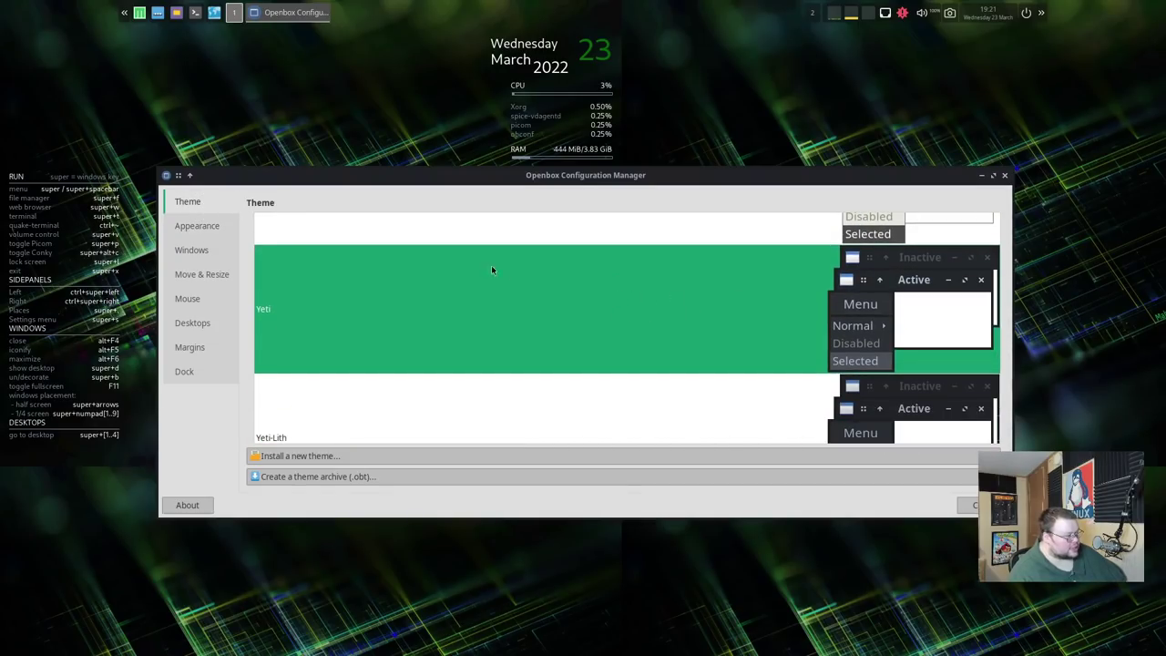
pyautogui.rightClick(183, 92)
pyautogui.moveTo(232, 223)
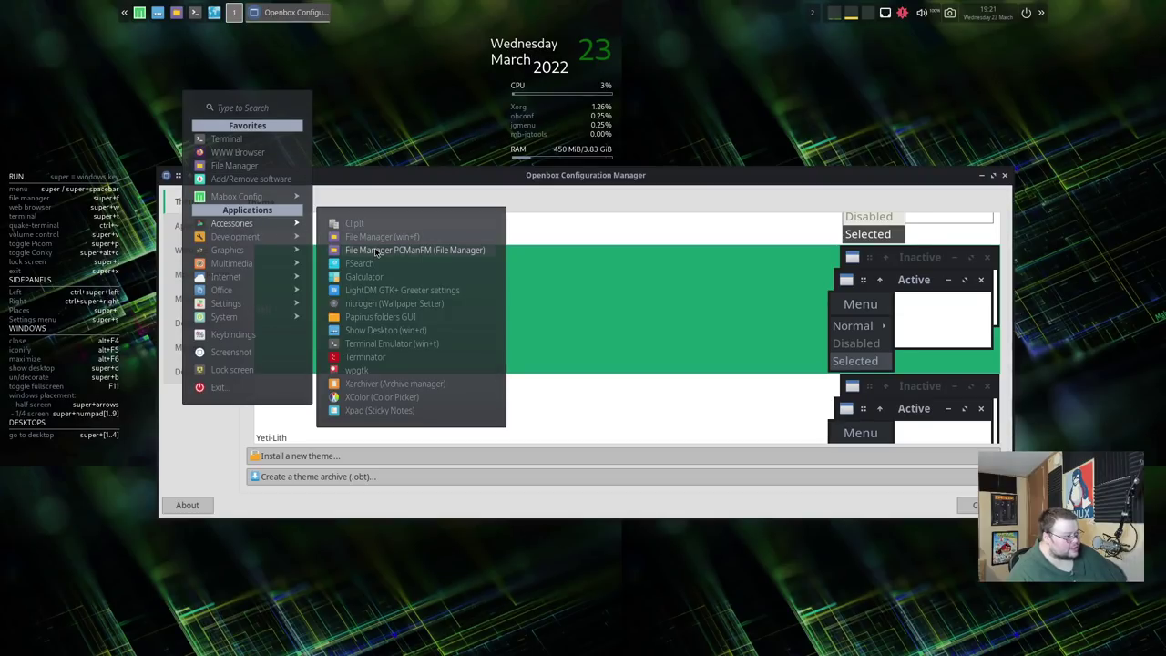
# Launch the PCManFM file manager on the home folder and move it aside
pyautogui.click(374, 249)
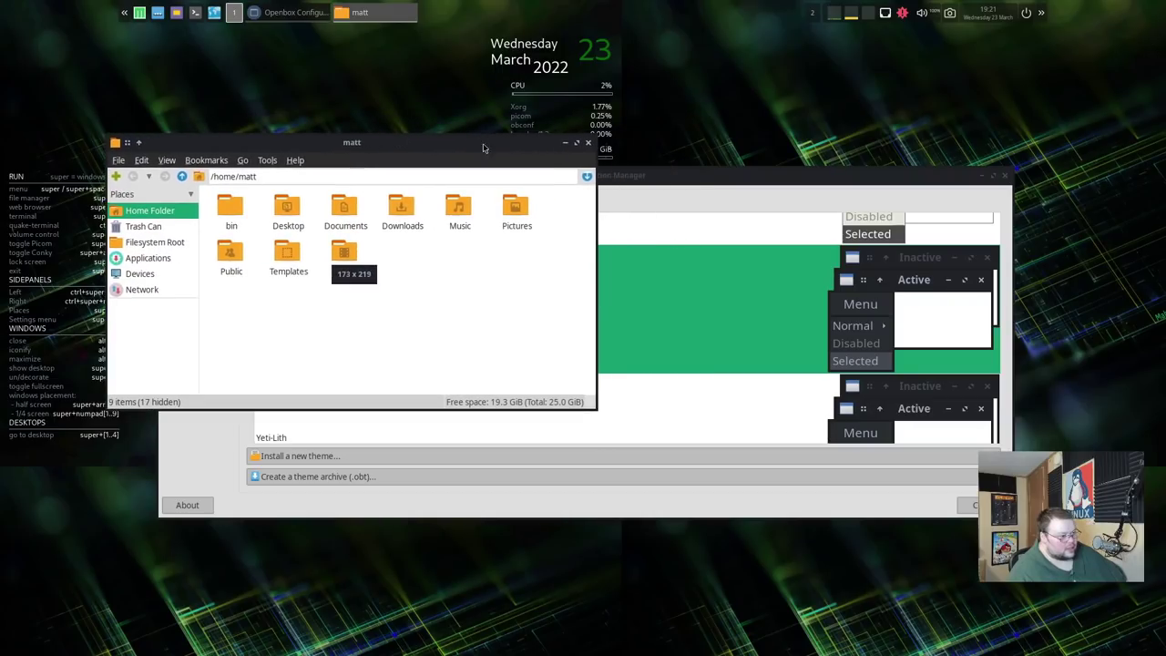
pyautogui.moveTo(375, 34); pyautogui.dragTo(481, 144)
pyautogui.click(717, 180)
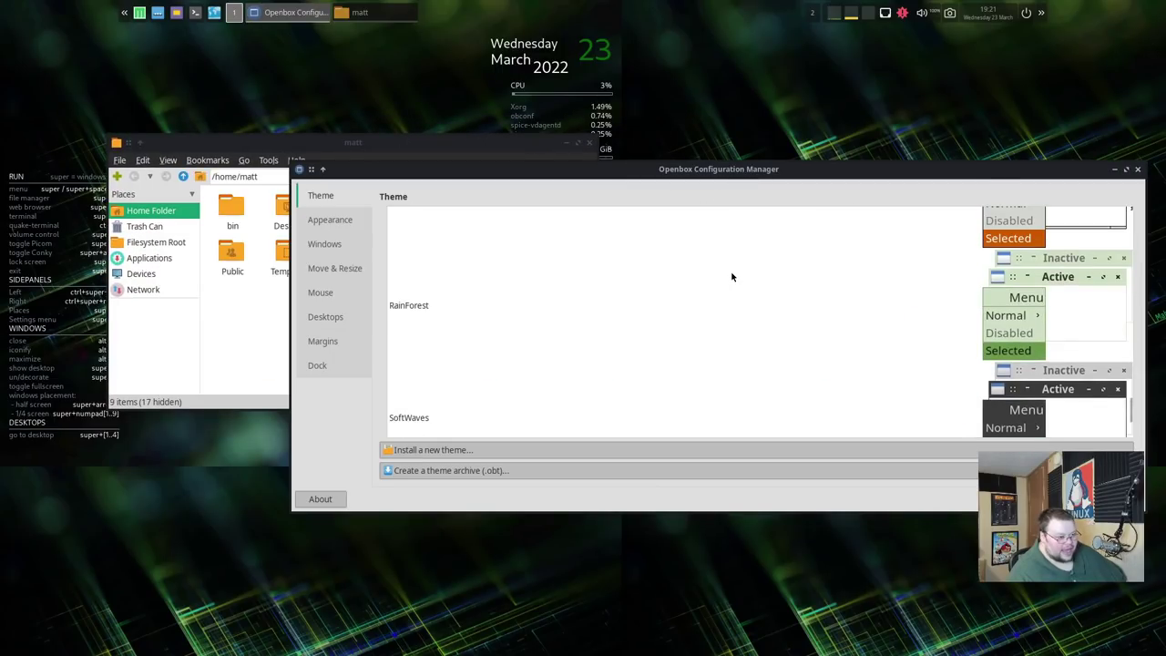
# Scroll back up the theme list and apply the gruvbox-mabox window theme
pyautogui.scroll(1, 731, 270)
pyautogui.scroll(1, 732, 271)
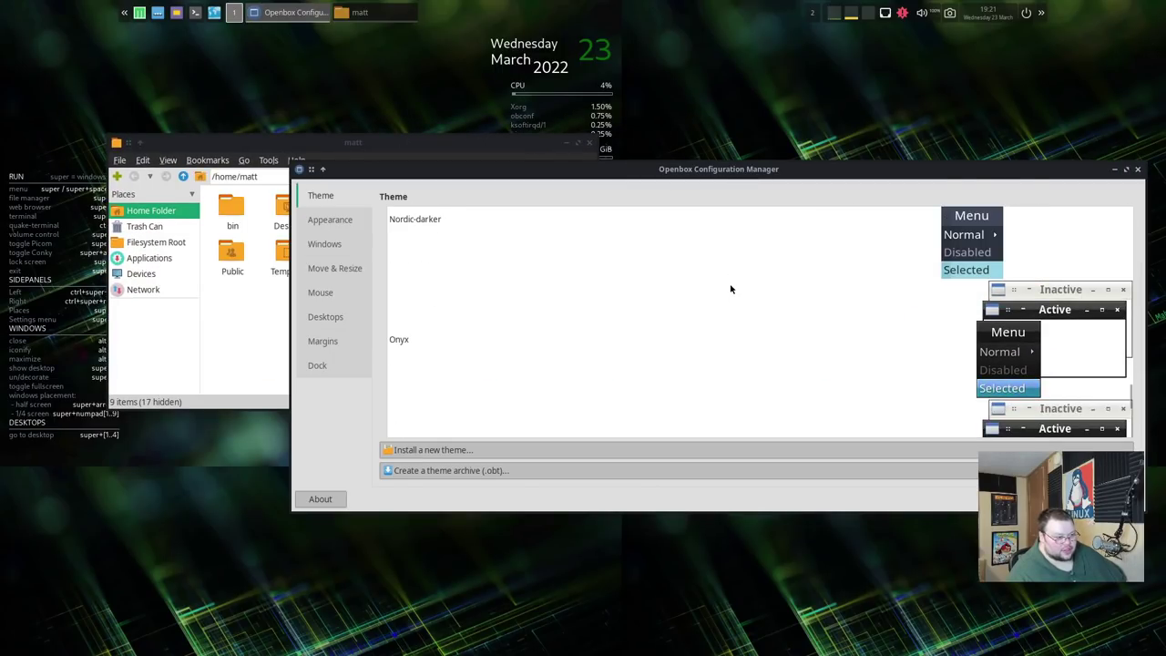
pyautogui.scroll(1, 728, 293)
pyautogui.scroll(-2, 724, 308)
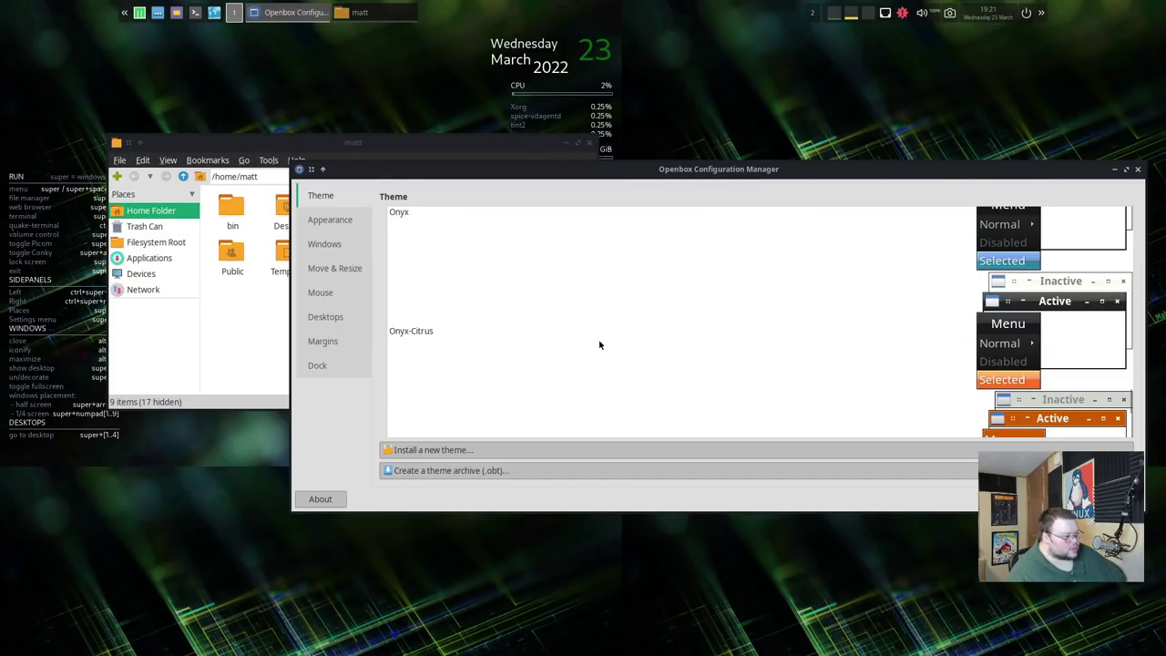
pyautogui.scroll(1, 674, 346)
pyautogui.scroll(2, 689, 349)
pyautogui.scroll(3, 688, 348)
pyautogui.scroll(3, 687, 350)
pyautogui.scroll(2, 687, 351)
pyautogui.scroll(1, 686, 350)
pyautogui.scroll(2, 687, 351)
pyautogui.scroll(2, 687, 351)
pyautogui.scroll(1, 687, 351)
pyautogui.scroll(1, 701, 362)
pyautogui.click(502, 335)
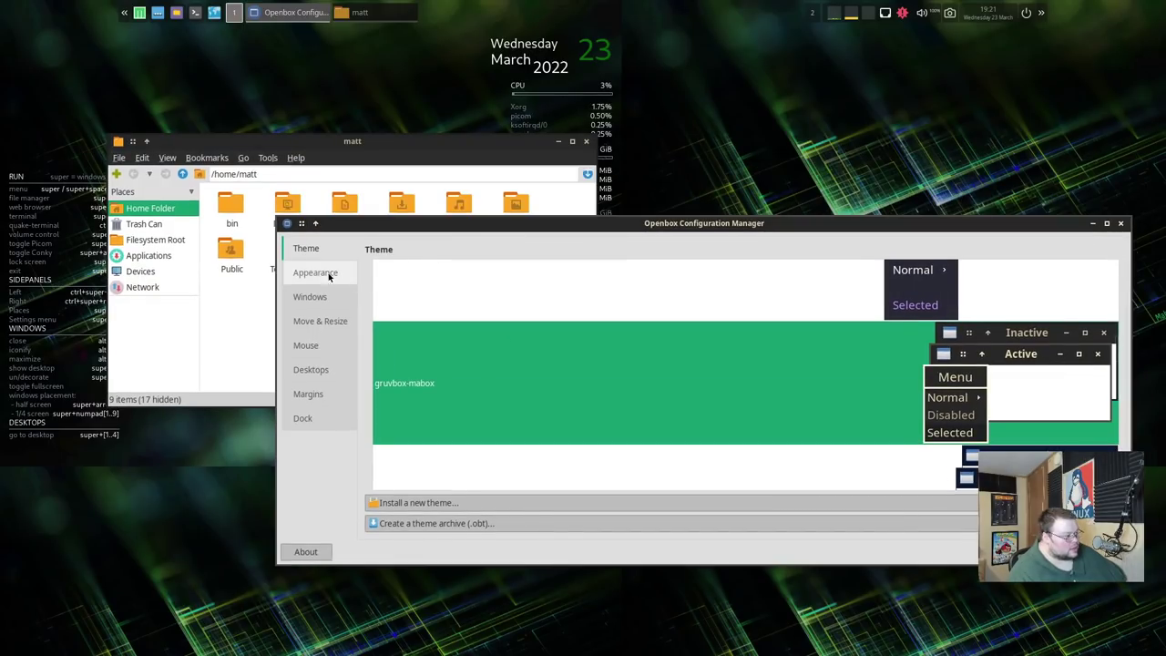
# Review the Appearance, Windows and Dock settings pages, ending back on Appearance
pyautogui.click(307, 273)
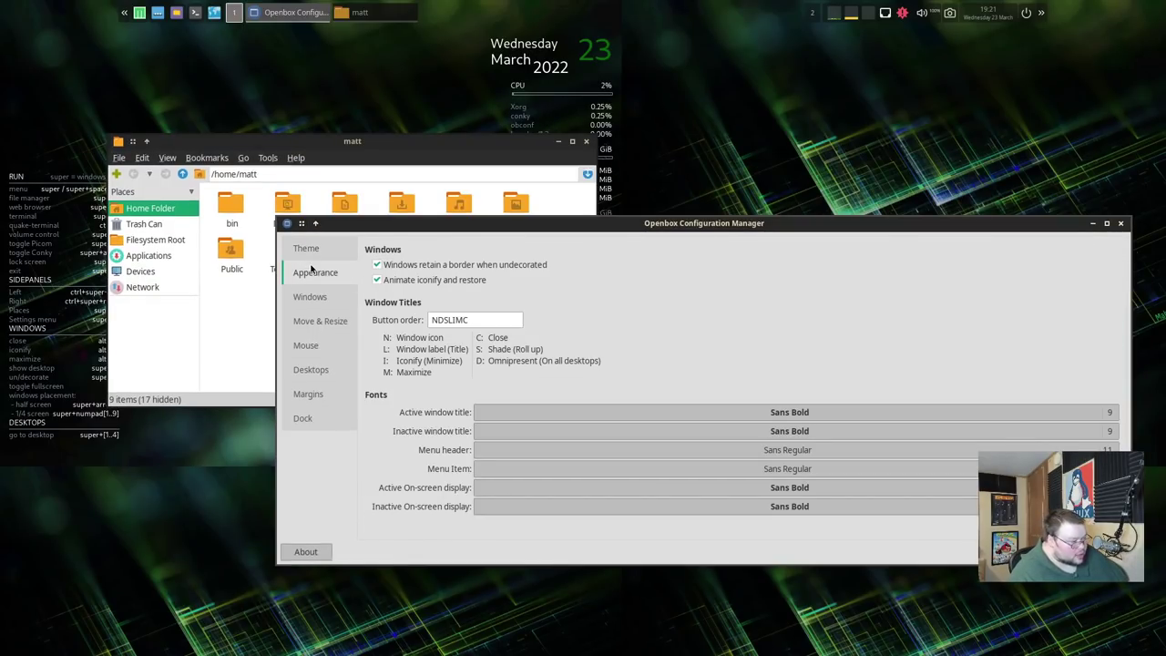
pyautogui.click(310, 297)
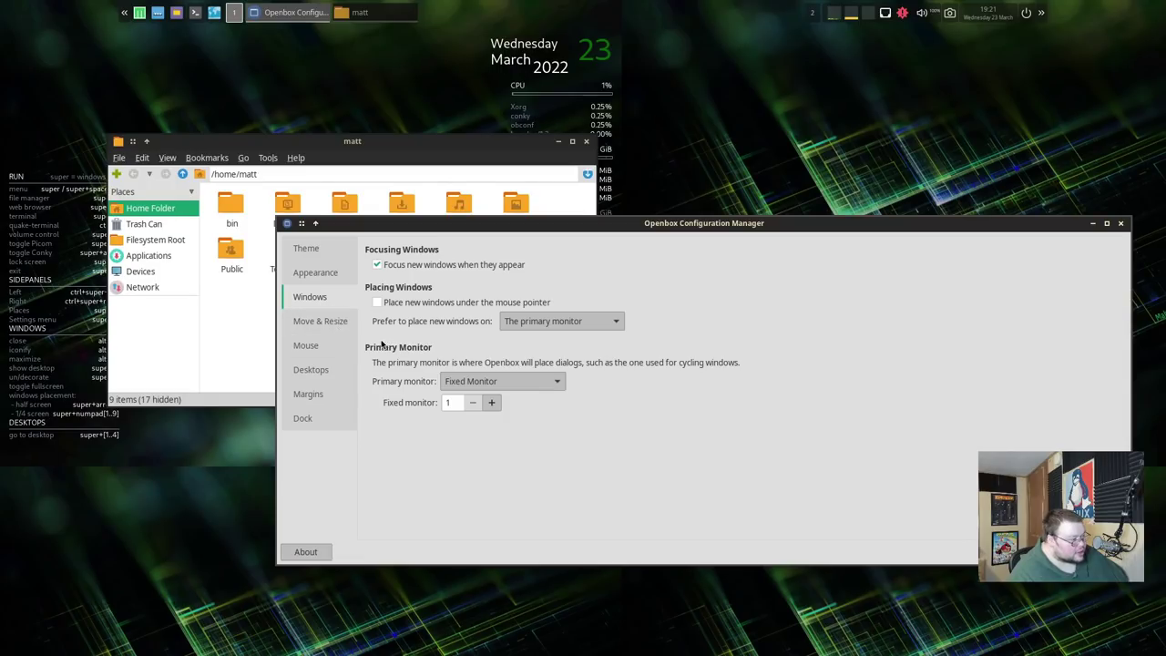
pyautogui.click(302, 417)
pyautogui.click(319, 276)
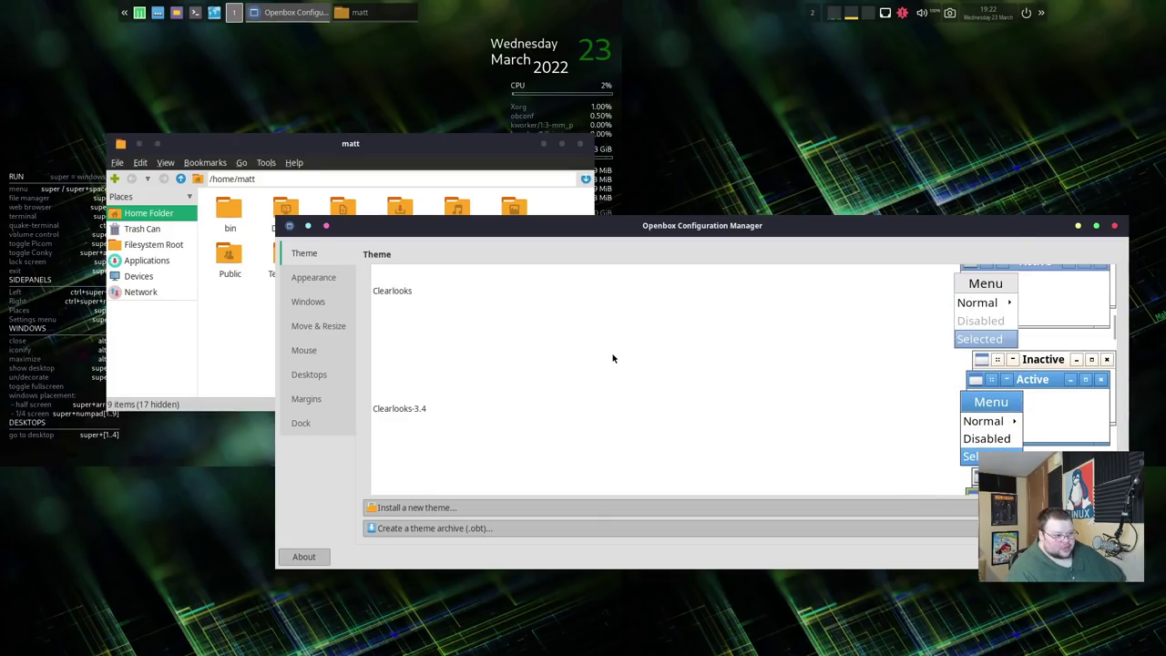
# Apply Dracula-withoutBorder, then reposition and resize the Openbox settings window
pyautogui.scroll(-3, 612, 359)
pyautogui.scroll(-2, 628, 361)
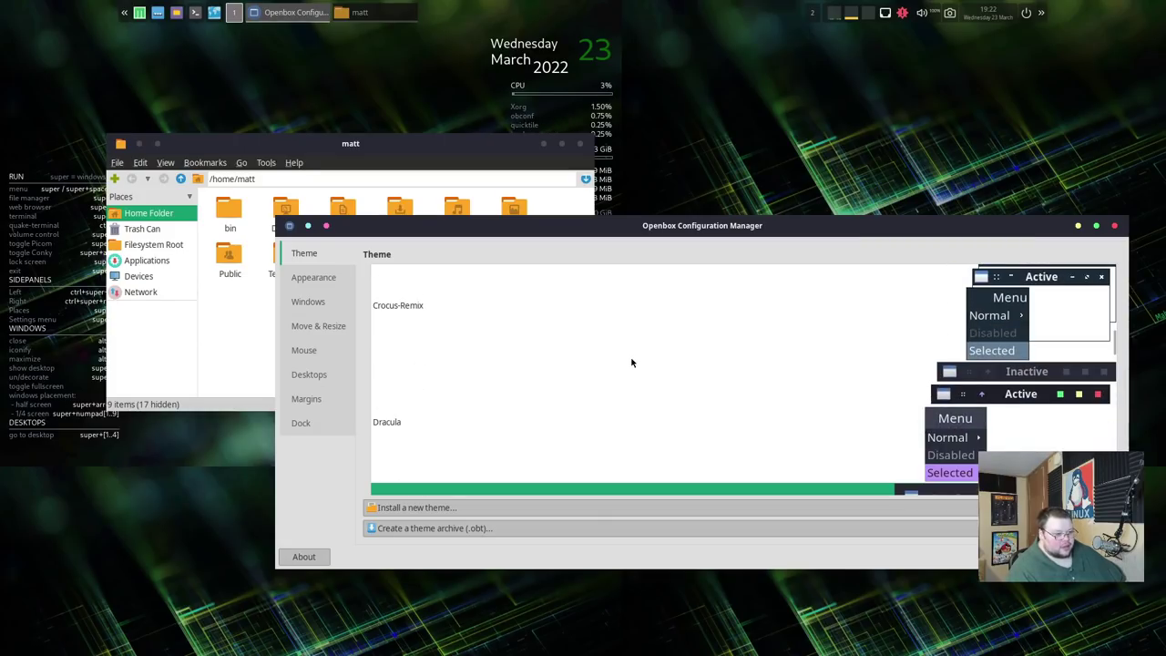
pyautogui.click(779, 403)
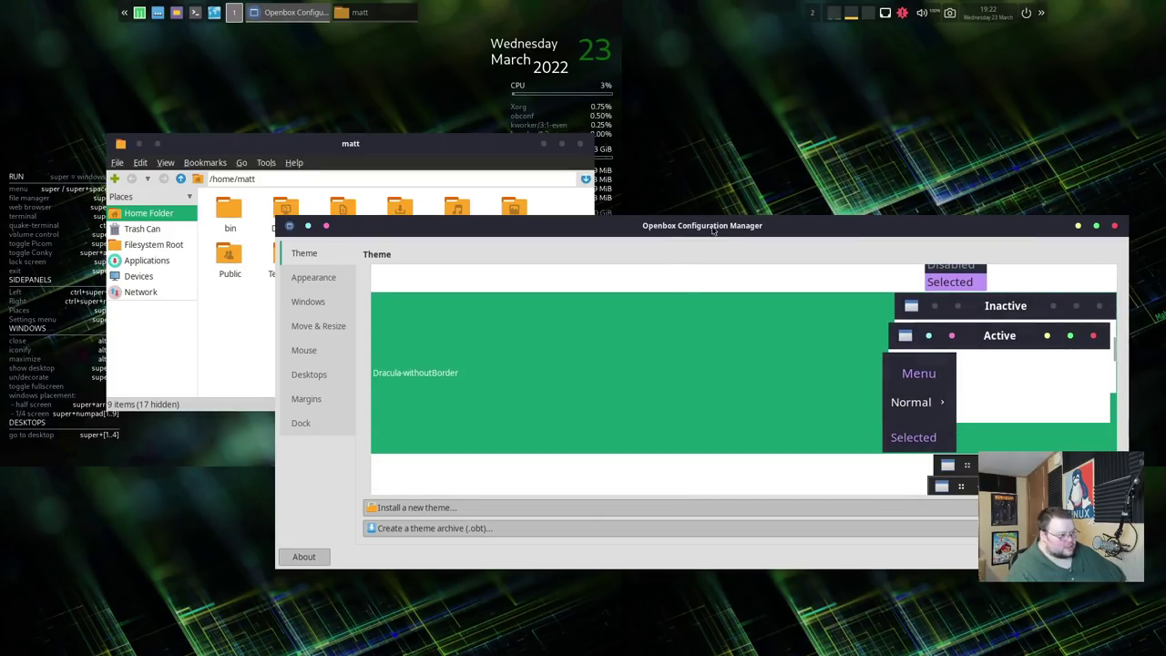
pyautogui.moveTo(713, 226); pyautogui.dragTo(670, 215)
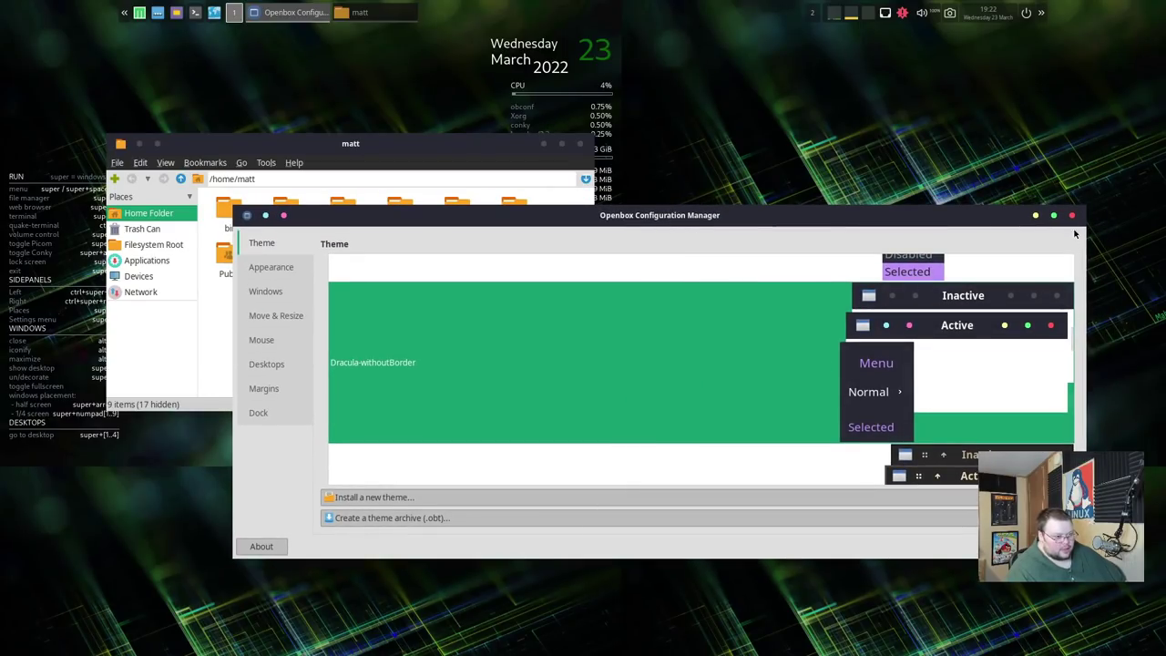
pyautogui.moveTo(1079, 212); pyautogui.dragTo(821, 151)
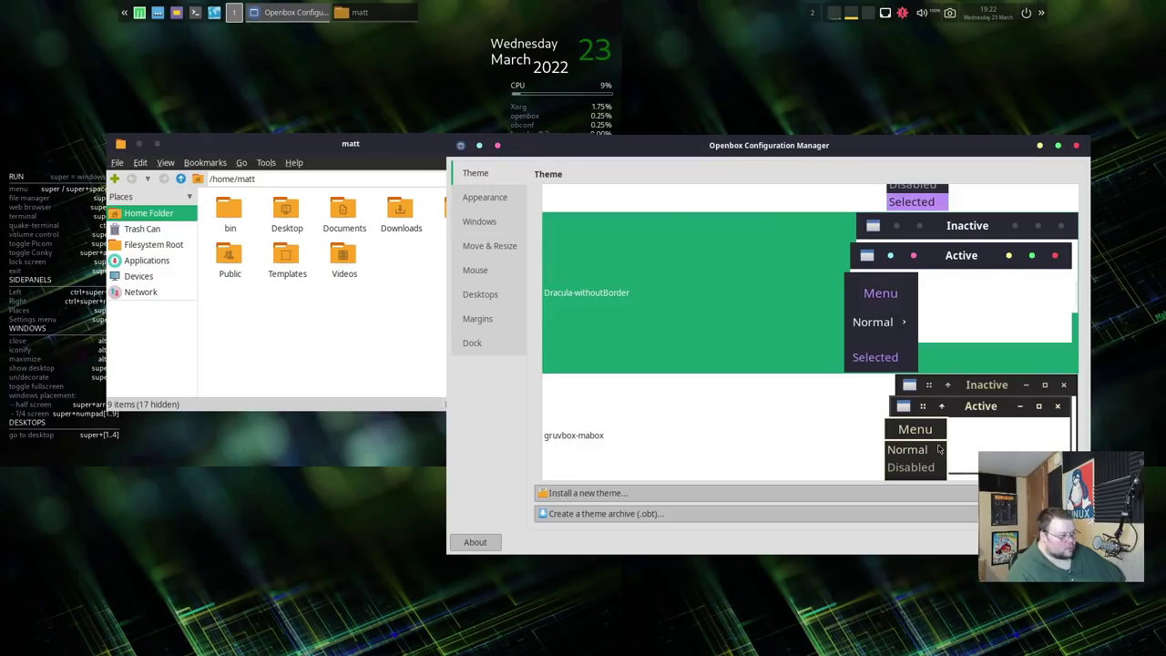
pyautogui.click(329, 141)
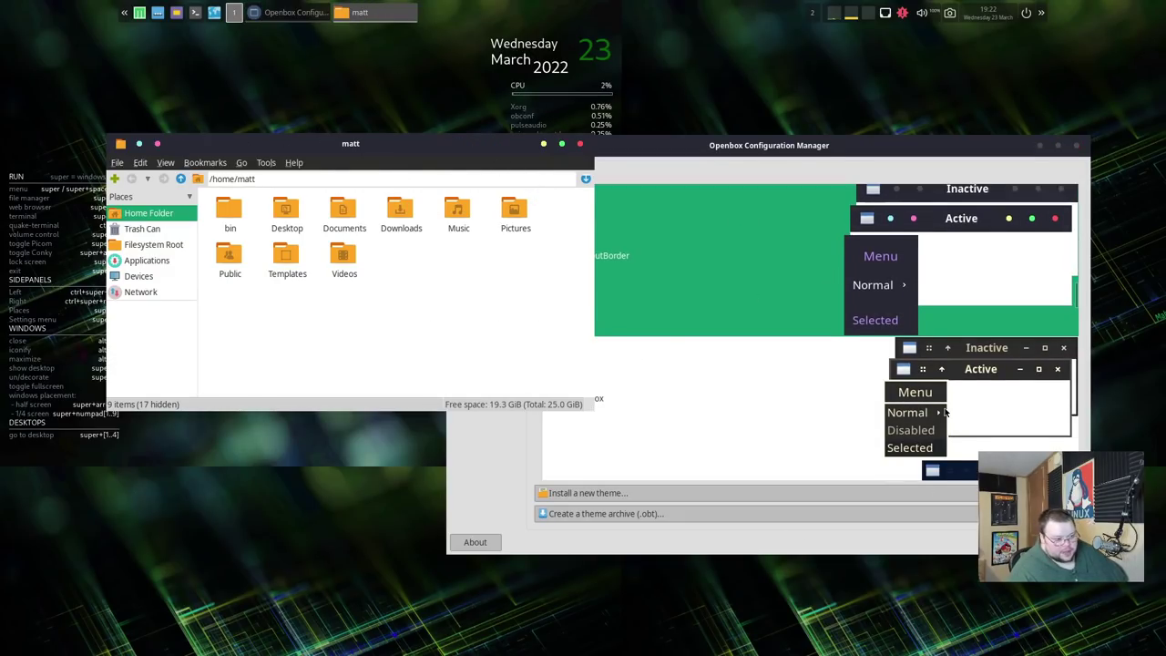
# Apply Mabox-superdesk, then settle on the Manjaro-Openbox-Matcha-dark-sea theme
pyautogui.scroll(-2, 884, 379)
pyautogui.scroll(-2, 864, 382)
pyautogui.scroll(-2, 864, 383)
pyautogui.scroll(-2, 863, 383)
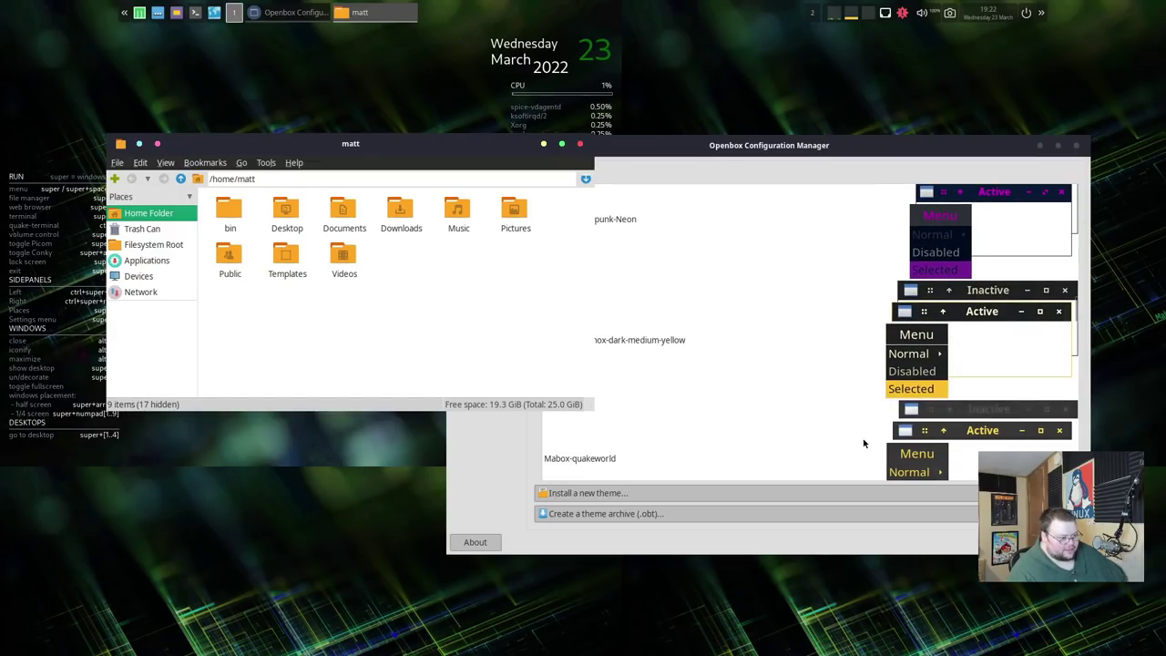
pyautogui.scroll(-1, 864, 443)
pyautogui.click(838, 379)
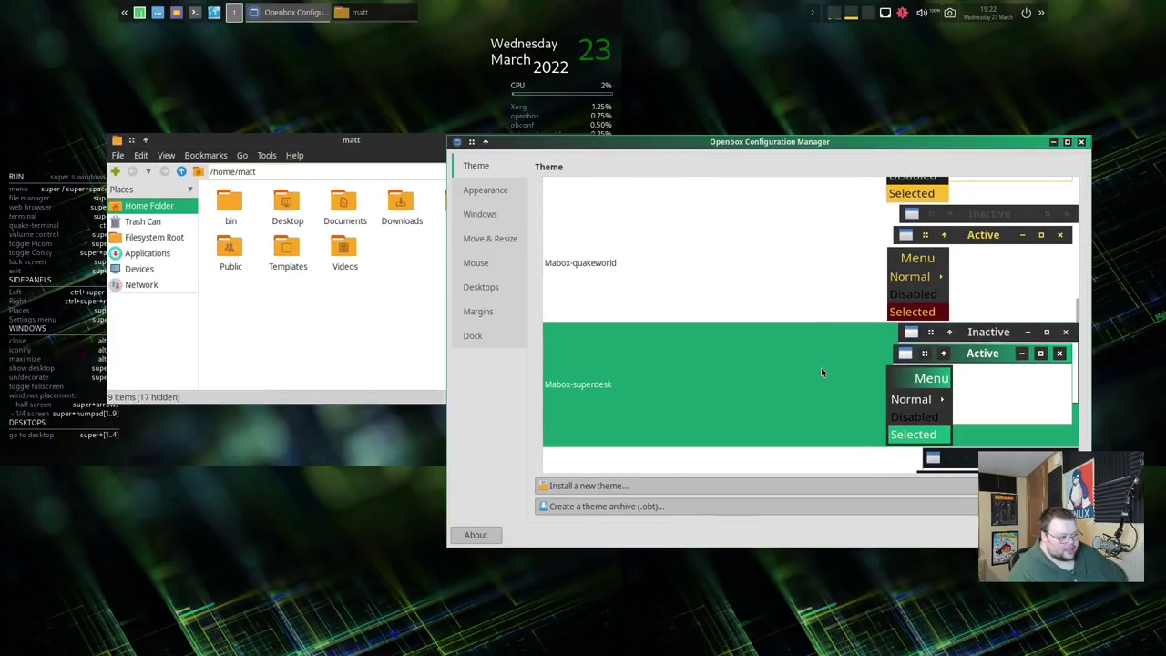
pyautogui.scroll(-2, 823, 369)
pyautogui.click(832, 374)
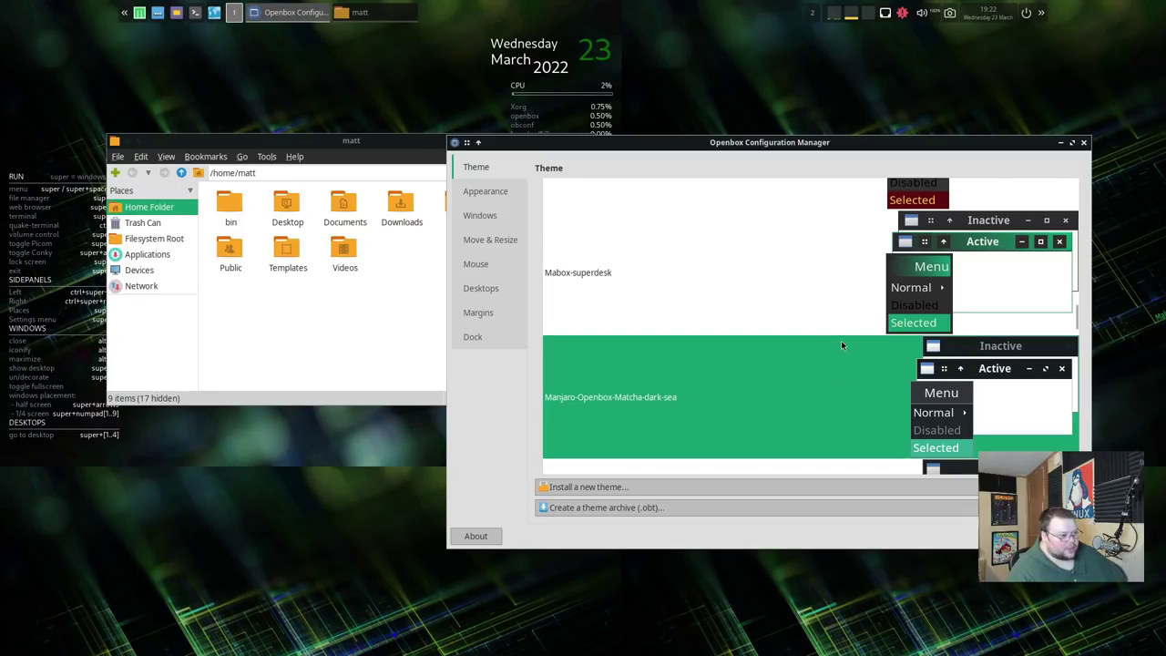
pyautogui.scroll(-3, 847, 344)
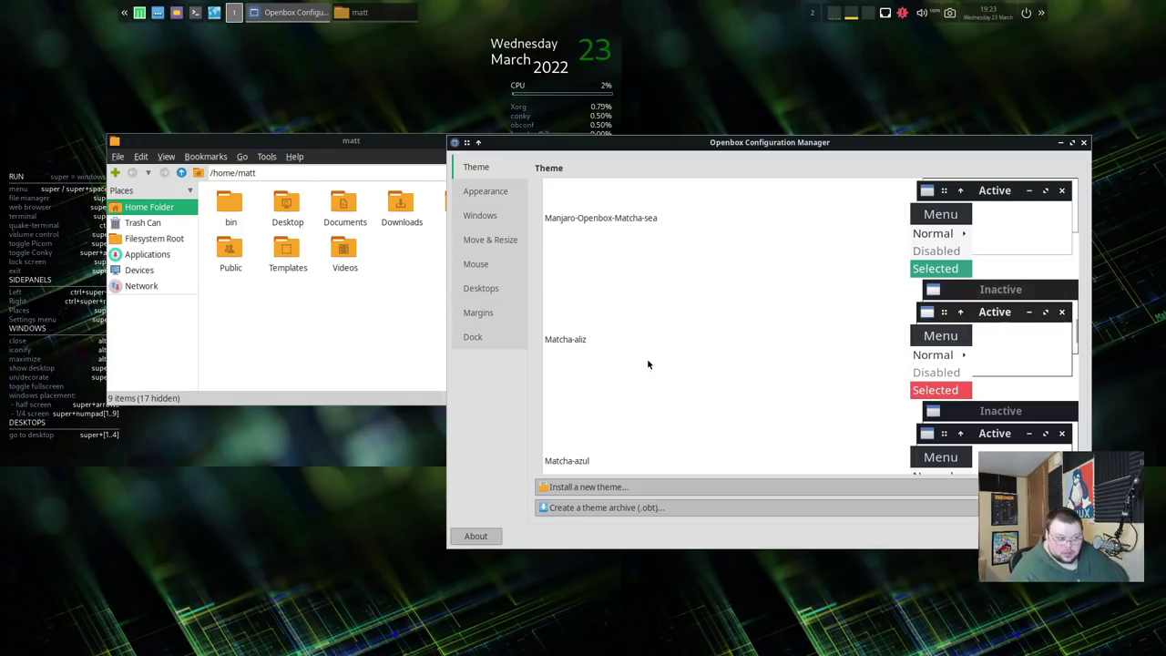
# Cancel a theme archive attempt, then review the Appearance, Windows and Move & Resize pages
pyautogui.click(679, 509)
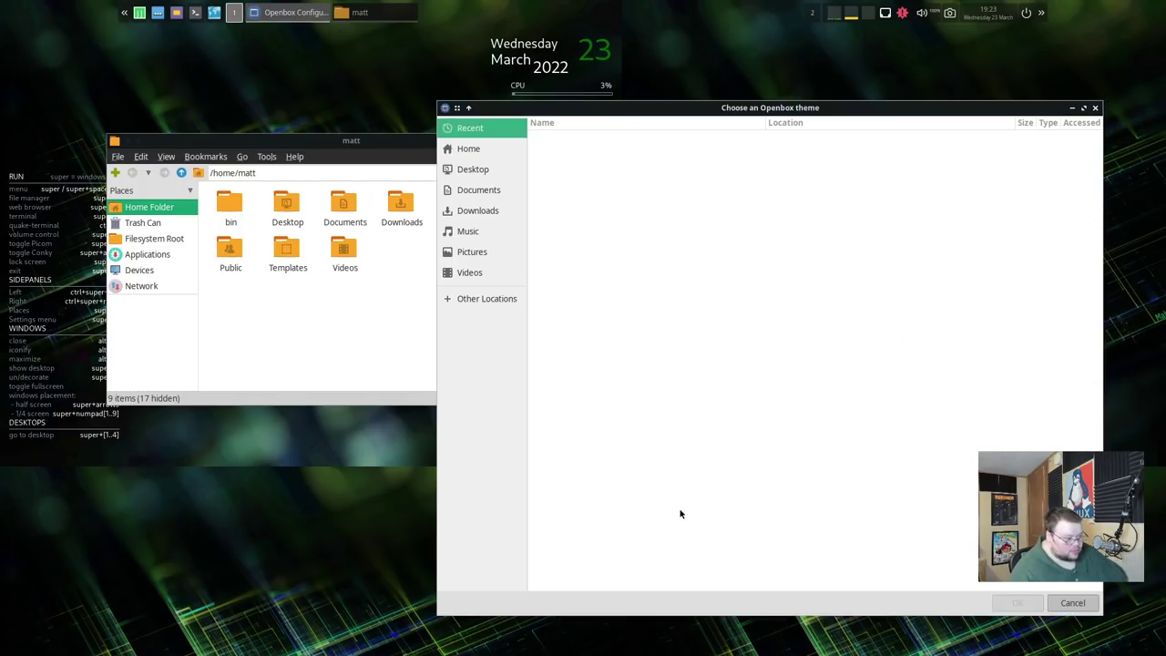
pyautogui.click(1073, 603)
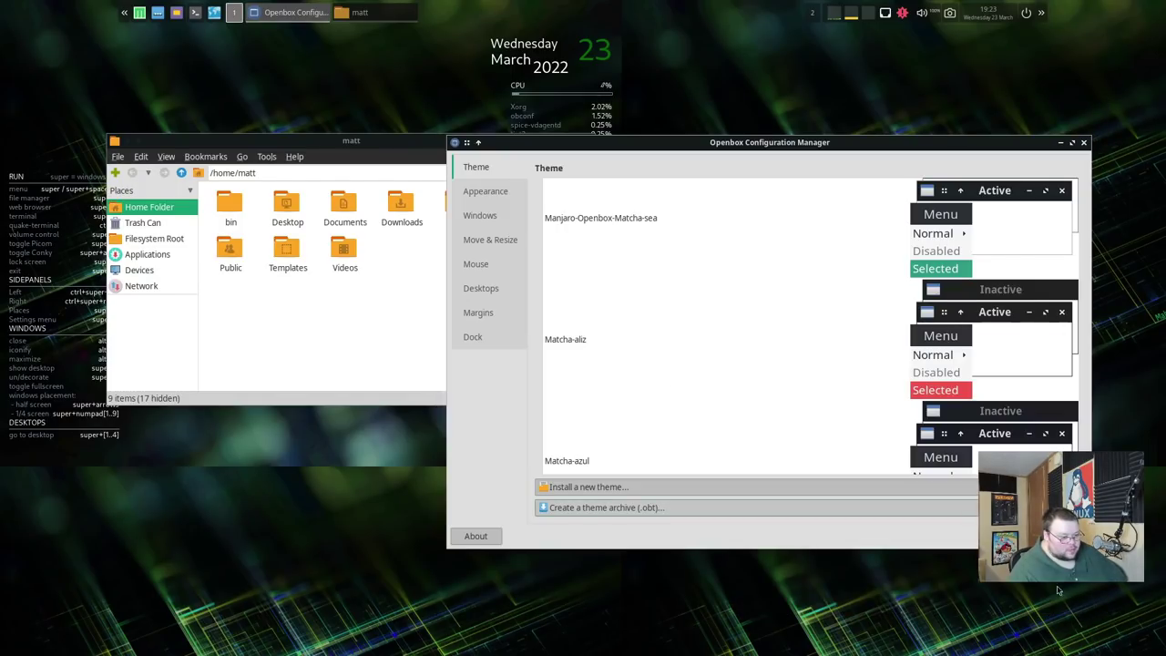
pyautogui.click(490, 192)
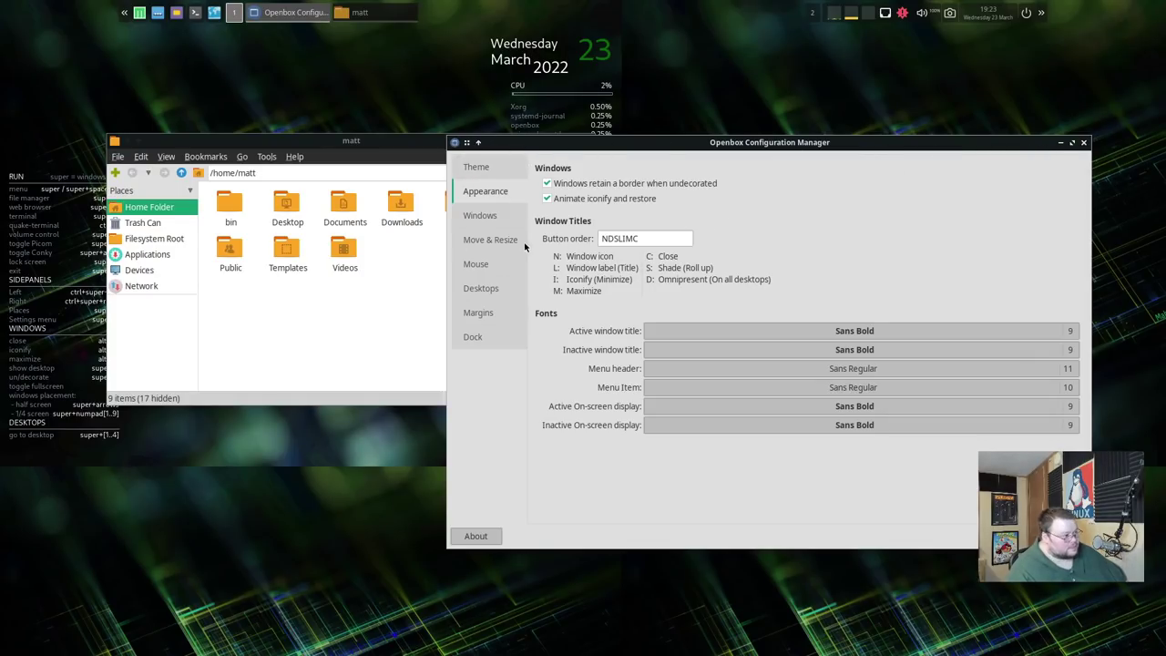
pyautogui.click(480, 215)
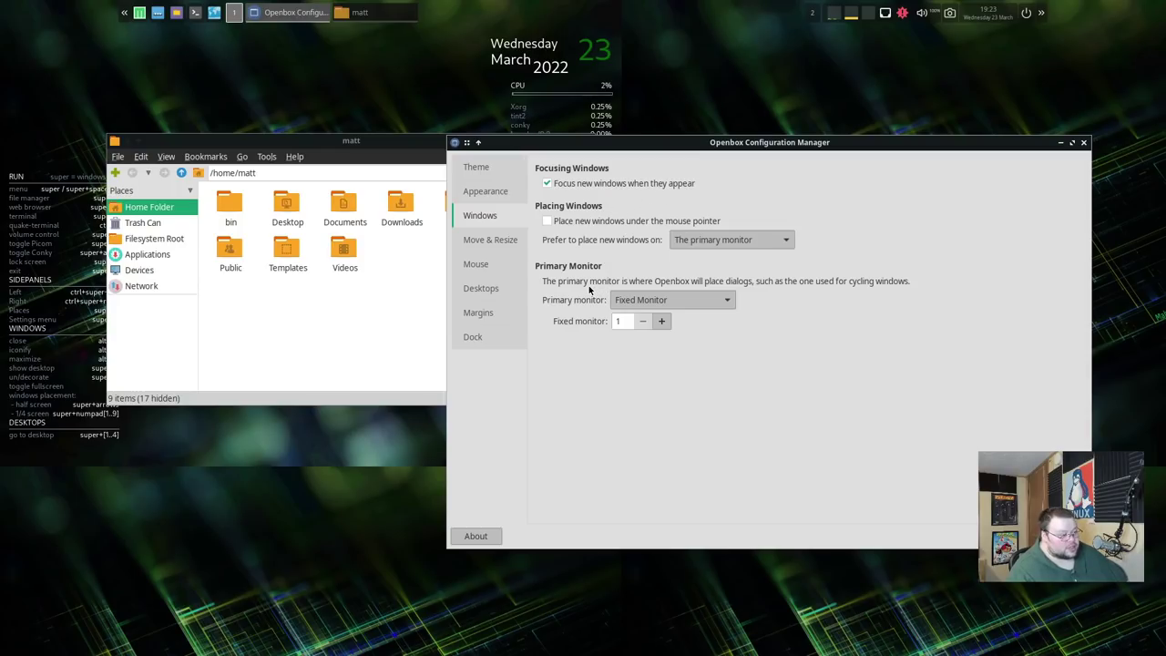
pyautogui.click(508, 241)
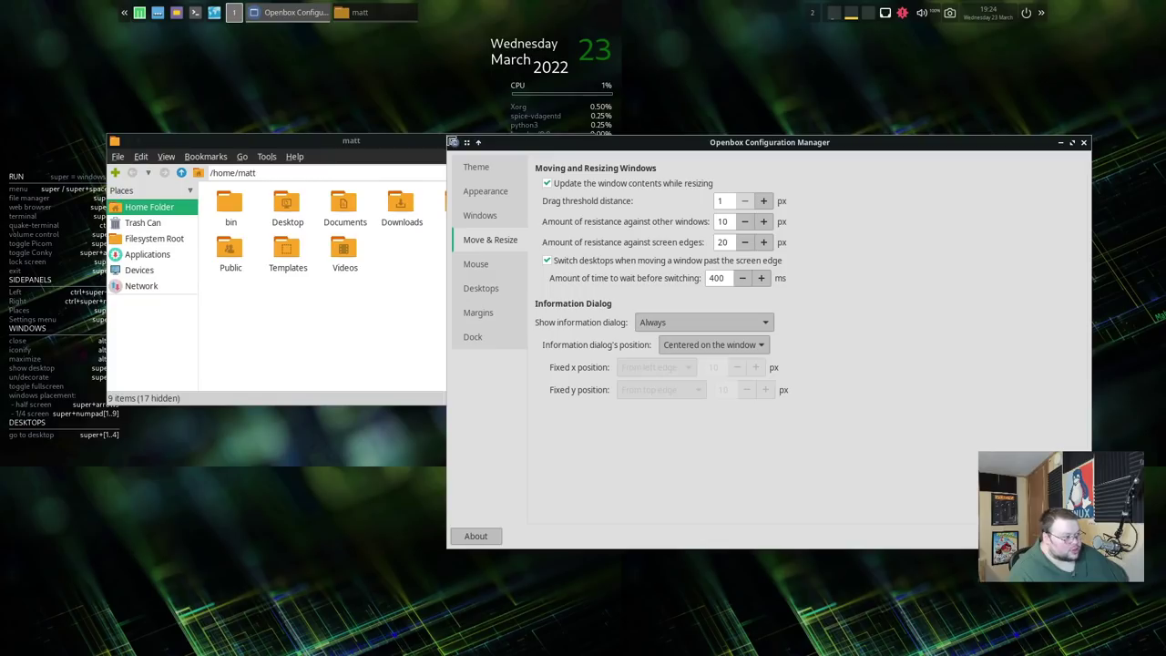
# Enlarge the settings window, review Mouse, Desktops, Margins and Dock, then close everything with Alt+F4
pyautogui.moveTo(452, 142); pyautogui.dragTo(400, 121)
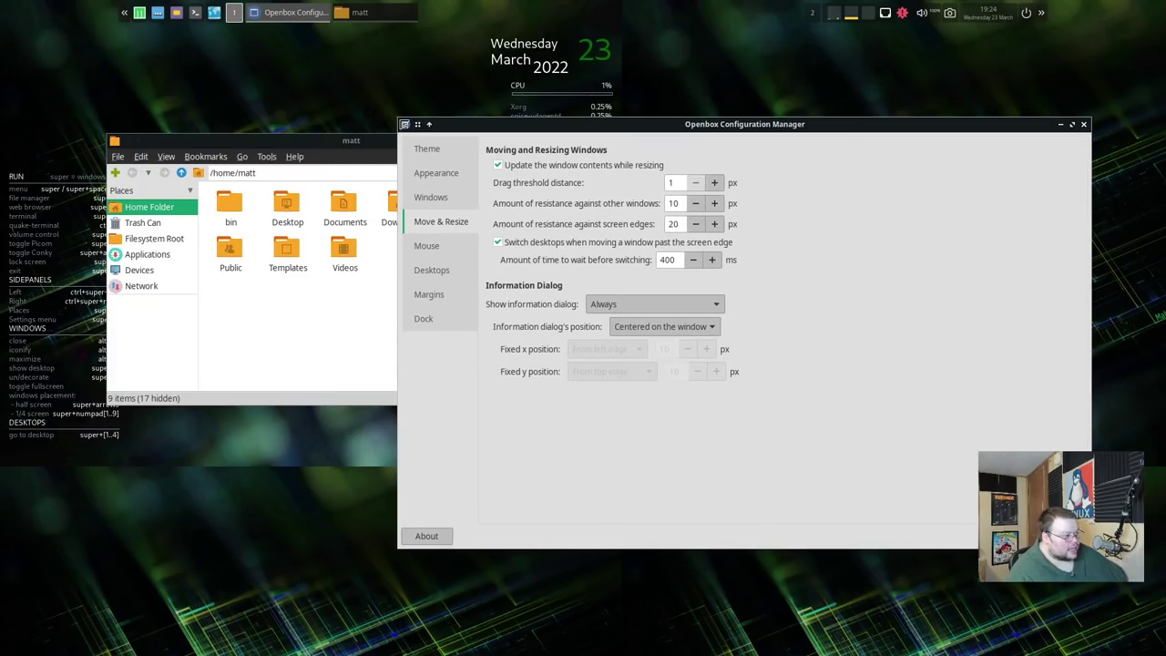
pyautogui.click(444, 246)
pyautogui.click(443, 271)
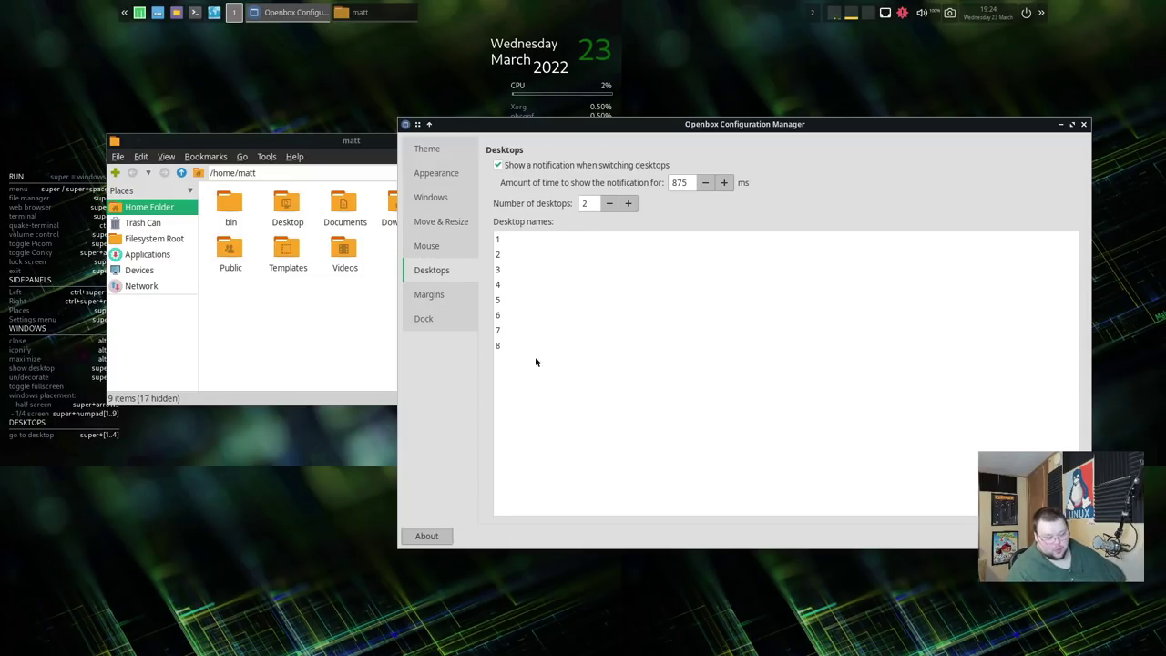
pyautogui.click(442, 302)
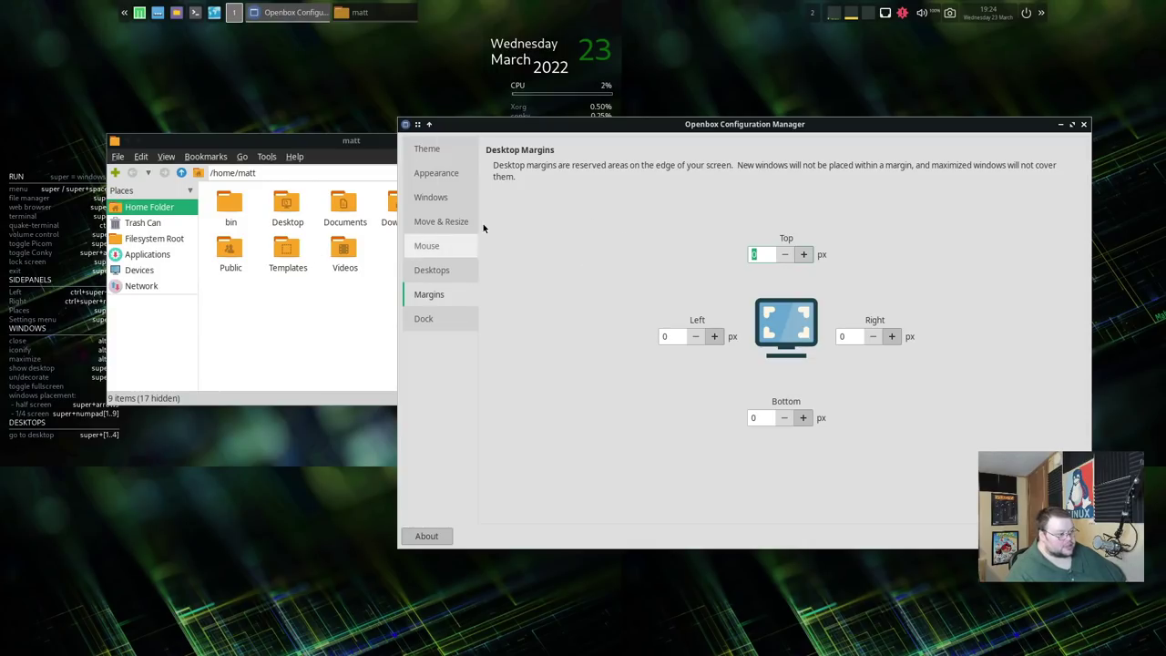
pyautogui.click(436, 318)
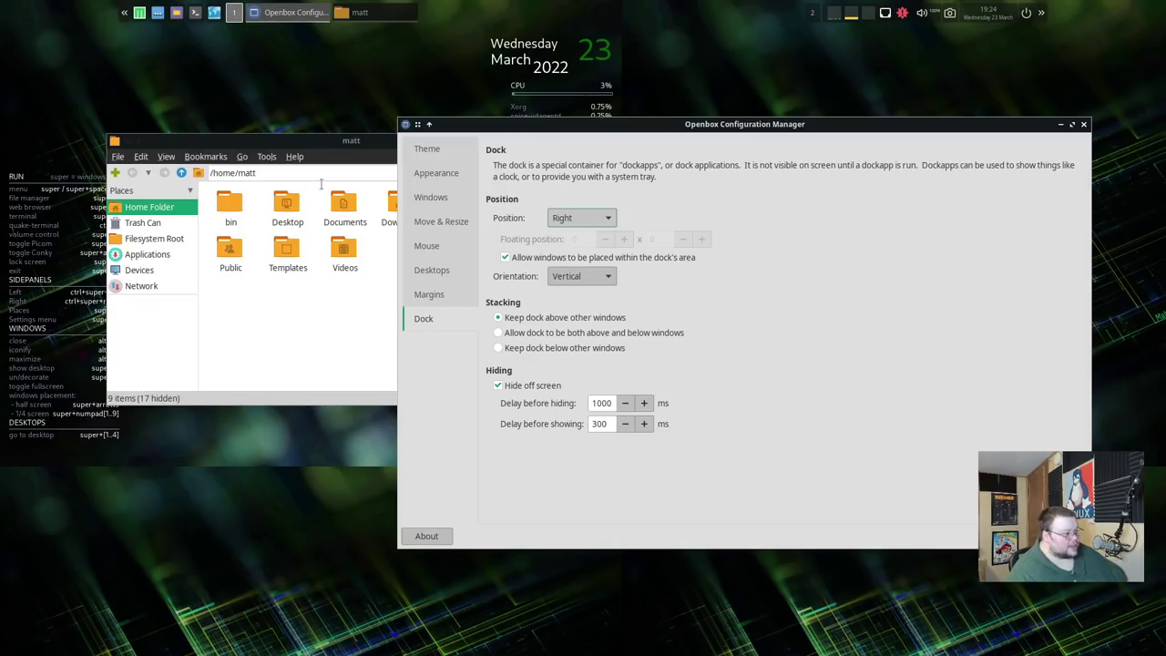
pyautogui.hotkey('alt', 'F4')
pyautogui.hotkey('alt', 'F4')
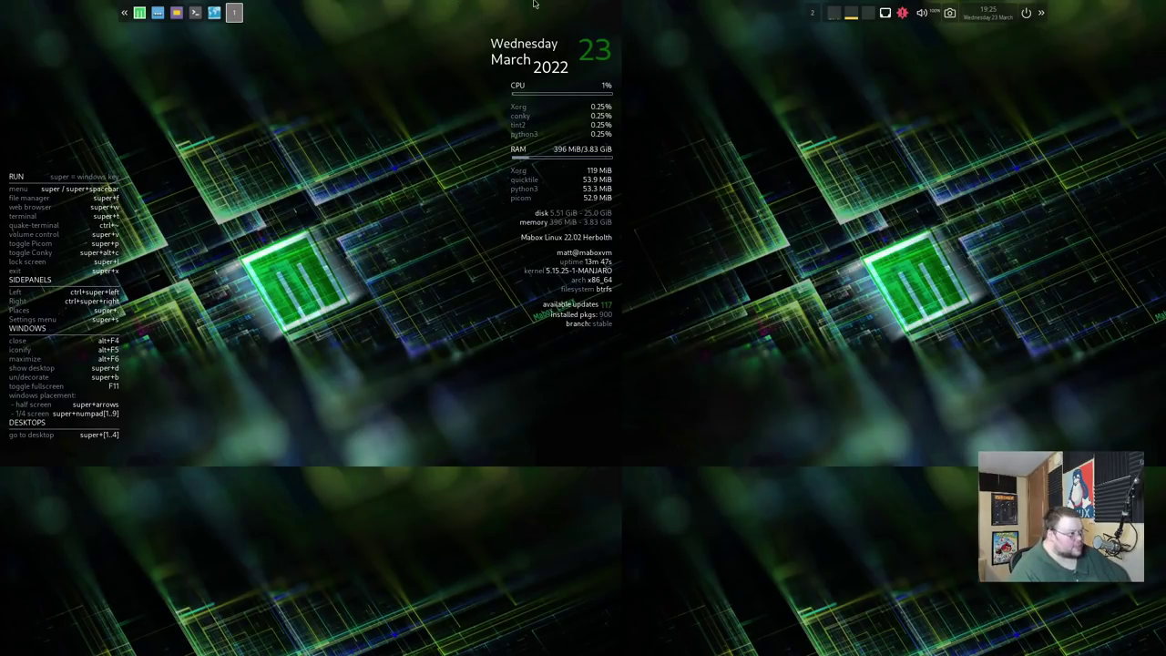
# Return to Firefox and open the 'Mabox Linux 21.11 Herbolth released' article under Latest news
pyautogui.click(570, 13)
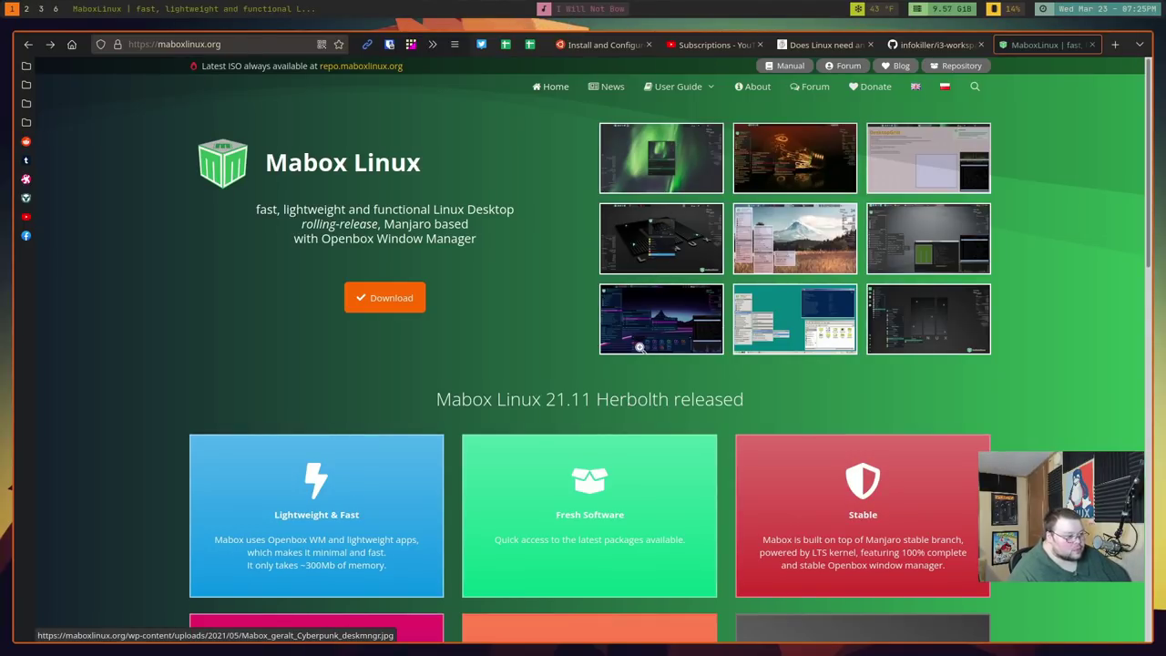
pyautogui.scroll(-4, 547, 328)
pyautogui.scroll(-4, 487, 321)
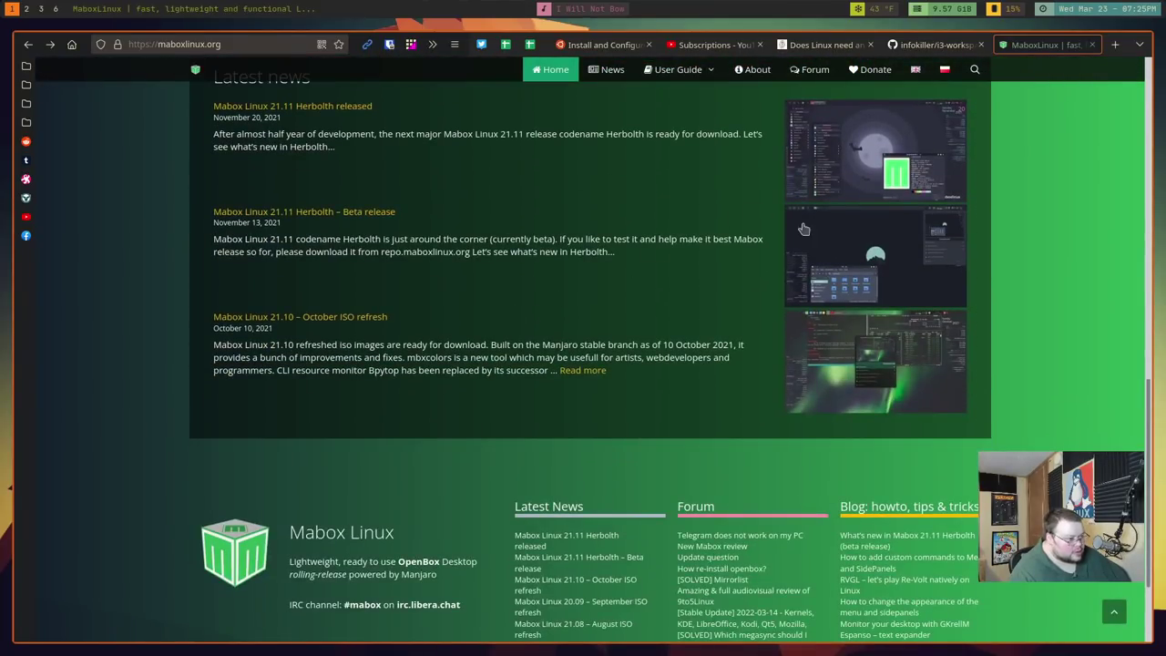
pyautogui.click(845, 152)
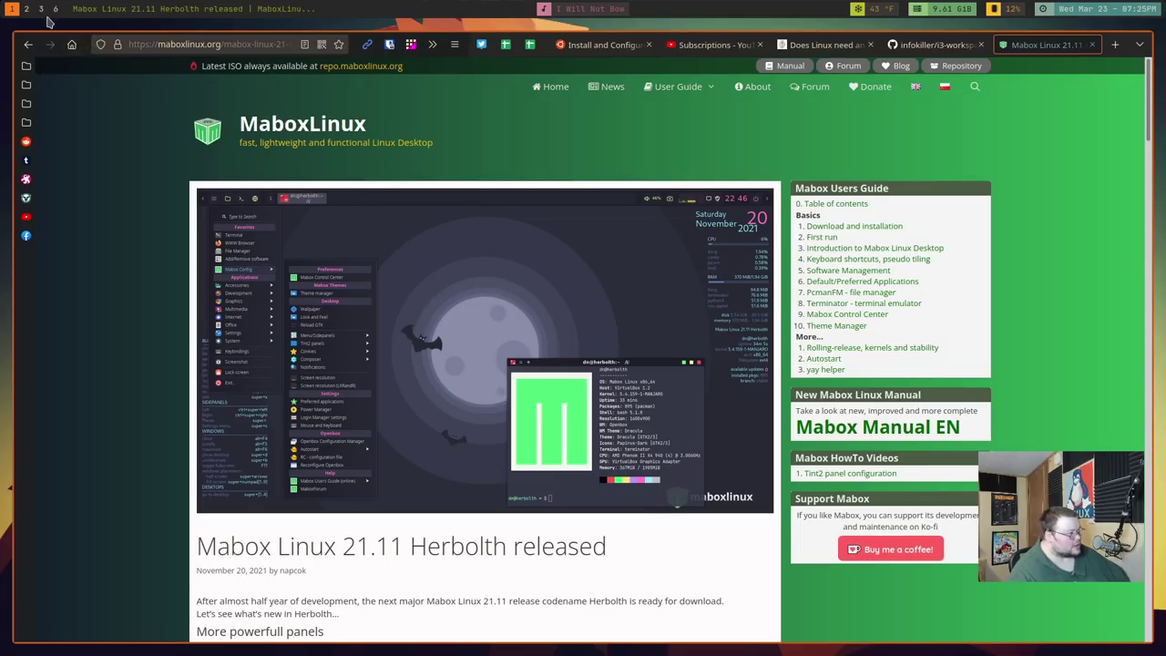
# Switch to workspace 3 and put the Mabox VM desktop back into full screen
pyautogui.click(41, 9)
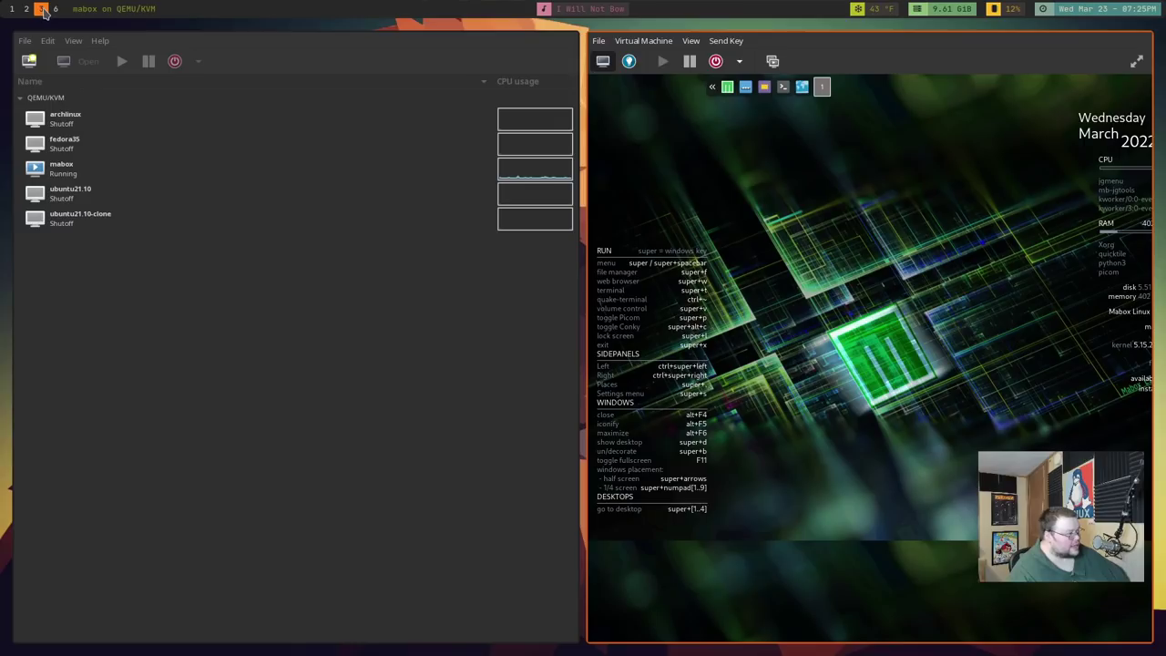
pyautogui.click(1138, 64)
pyautogui.click(408, 160)
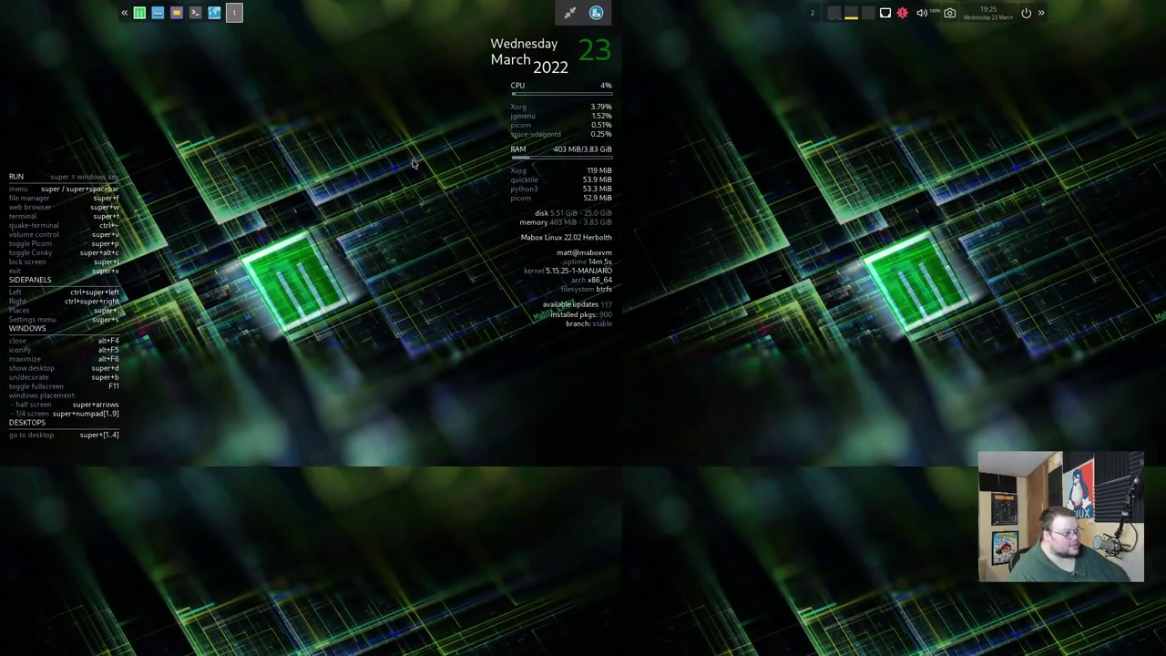
pyautogui.rightClick(395, 100)
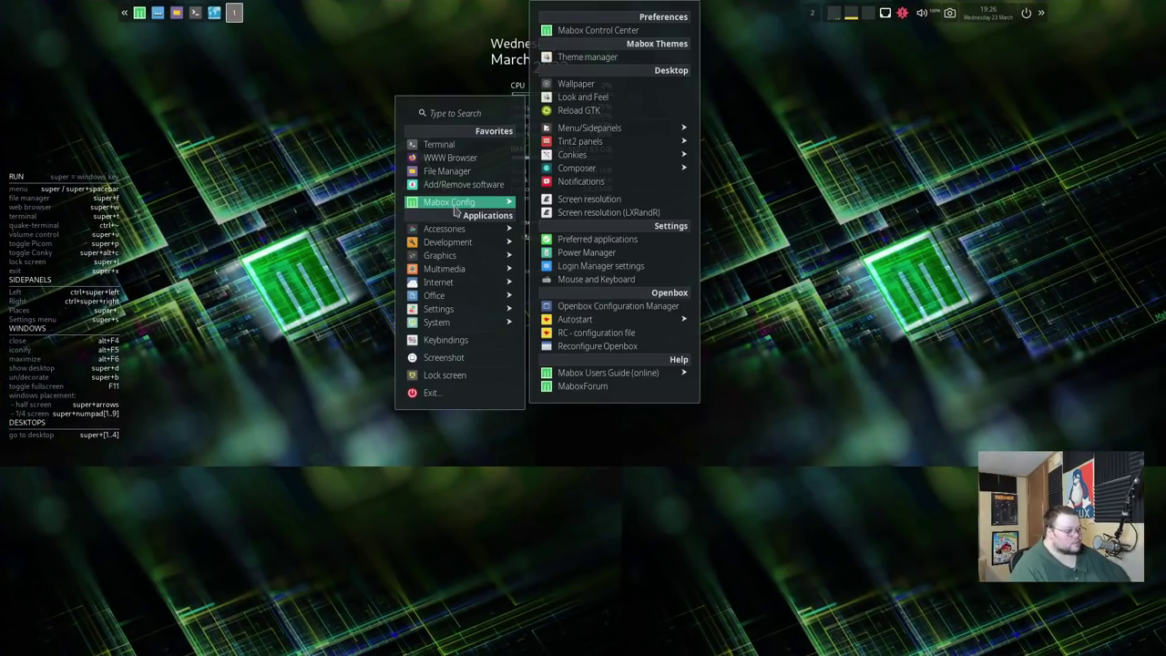
pyautogui.click(265, 265)
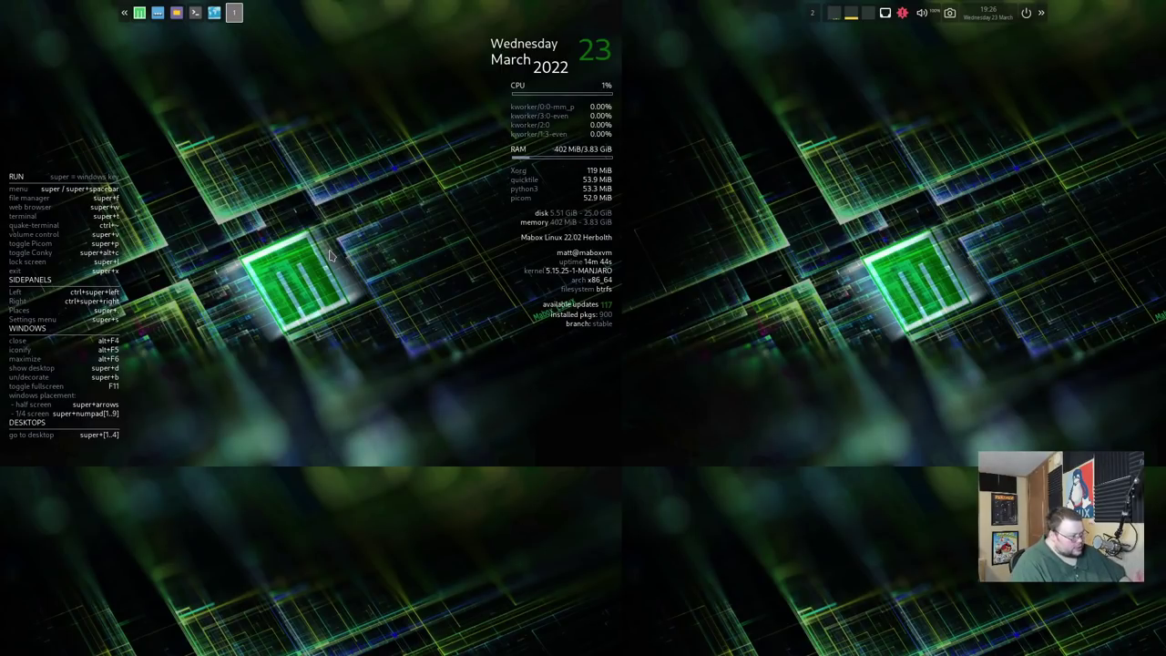
# Launch the Theme manager from the desktop menu's Mabox Config section
pyautogui.rightClick(327, 326)
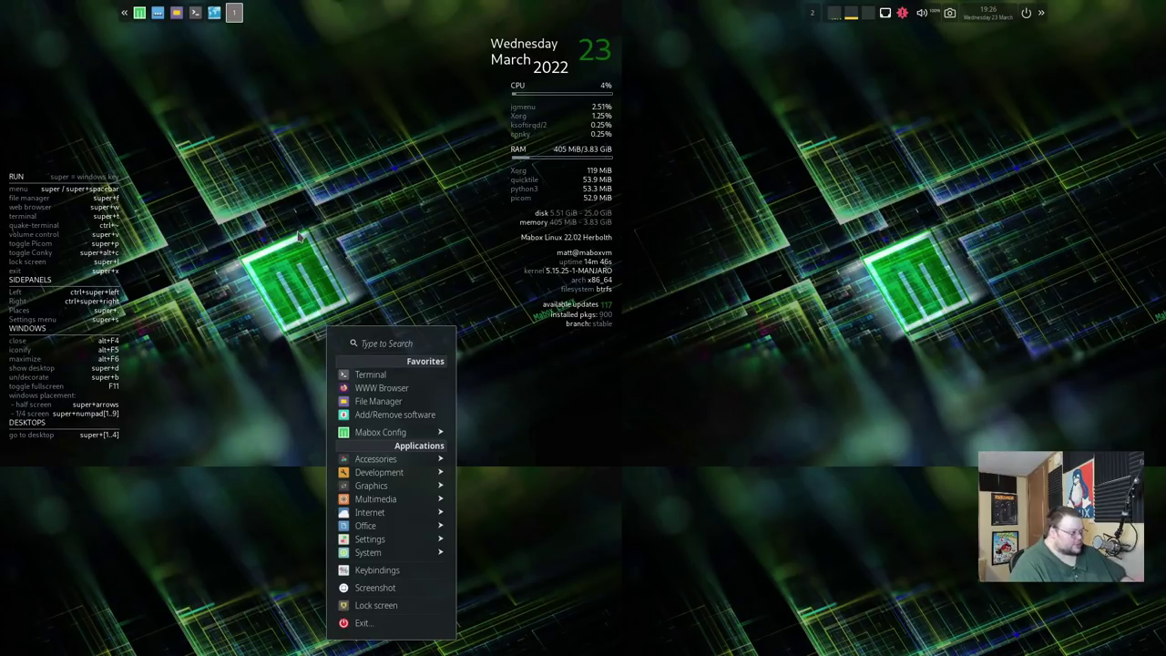
pyautogui.rightClick(297, 235)
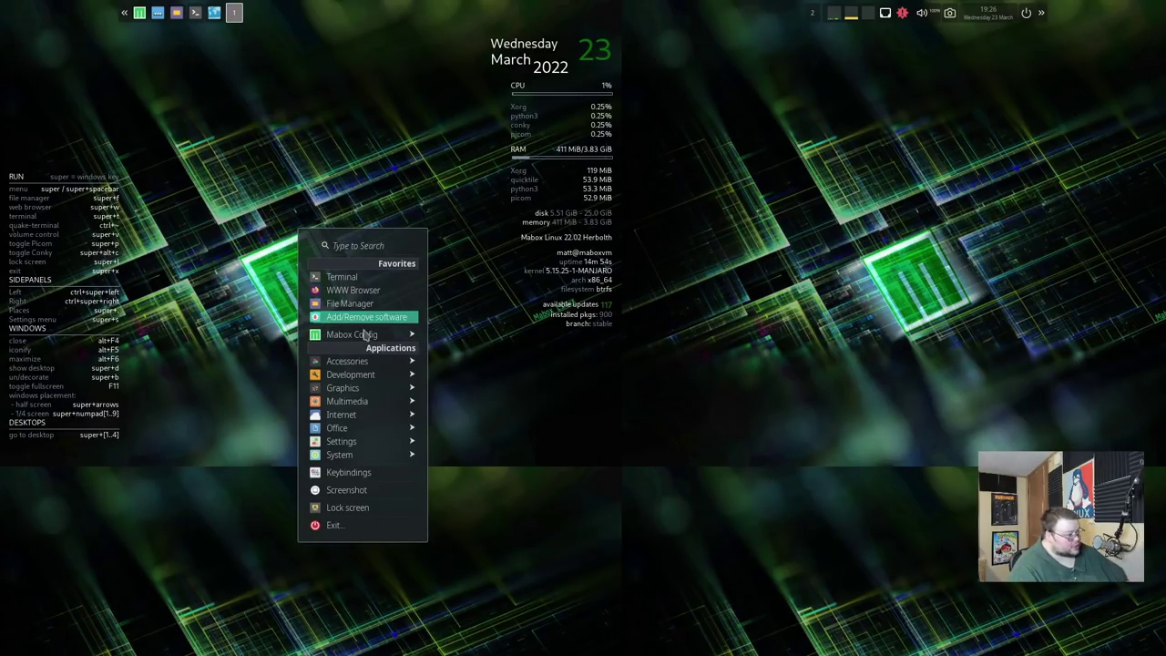
pyautogui.moveTo(356, 335)
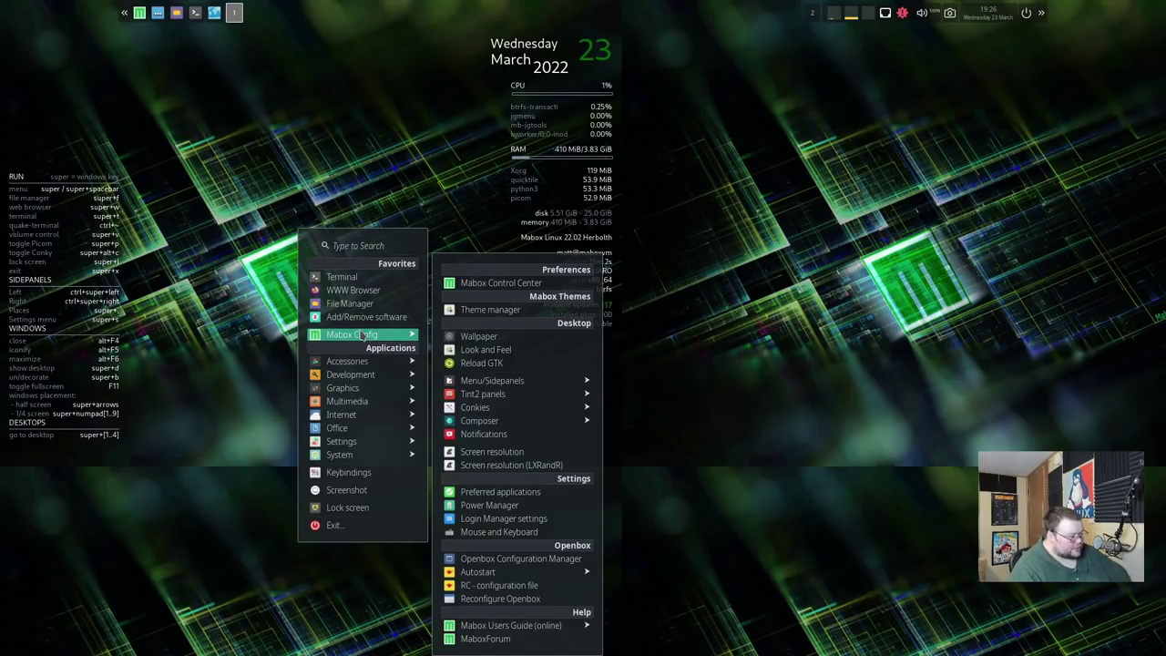
pyautogui.click(490, 311)
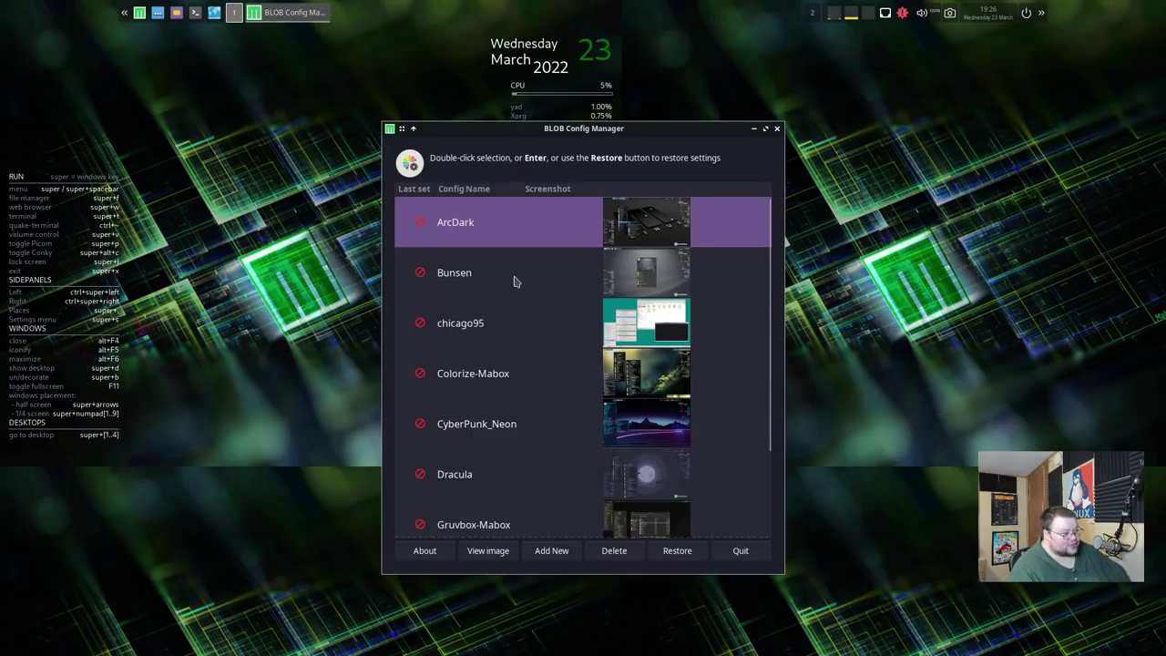
pyautogui.scroll(-2, 499, 369)
pyautogui.click(480, 369)
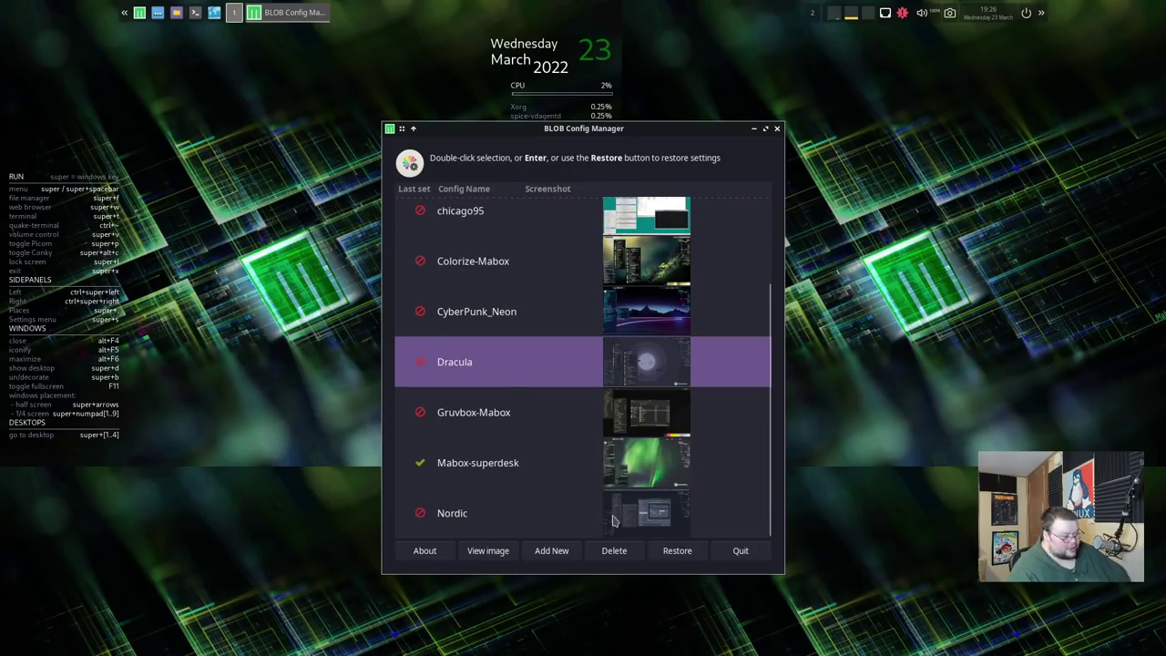
pyautogui.press('Return')
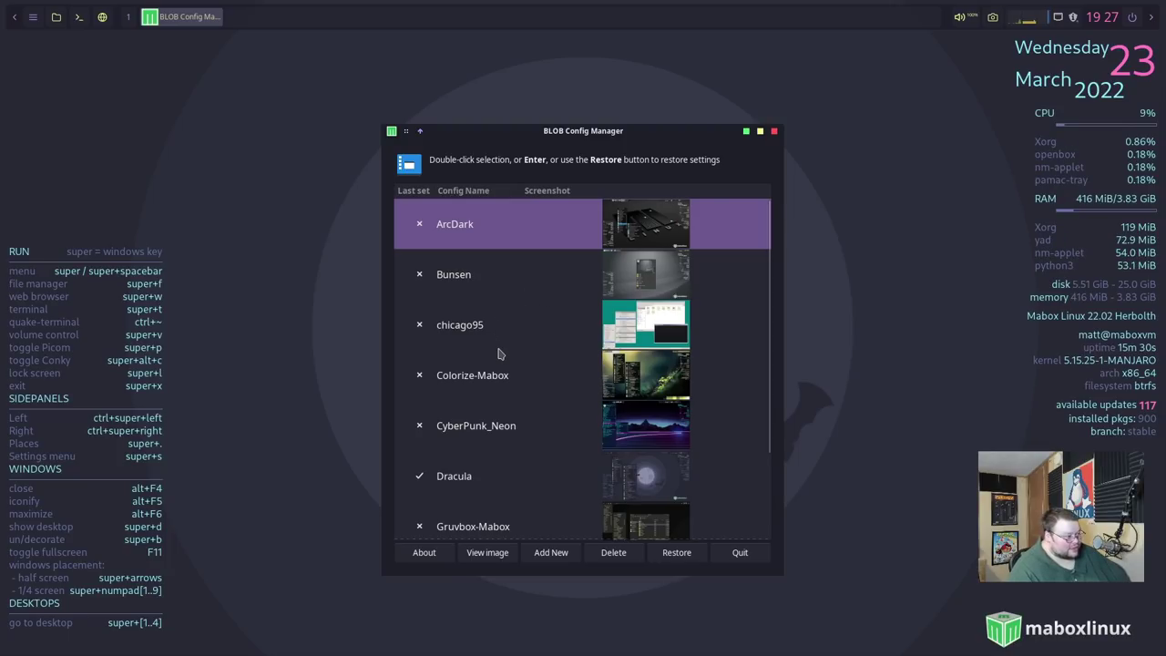
pyautogui.scroll(-1, 498, 368)
pyautogui.scroll(-1, 481, 428)
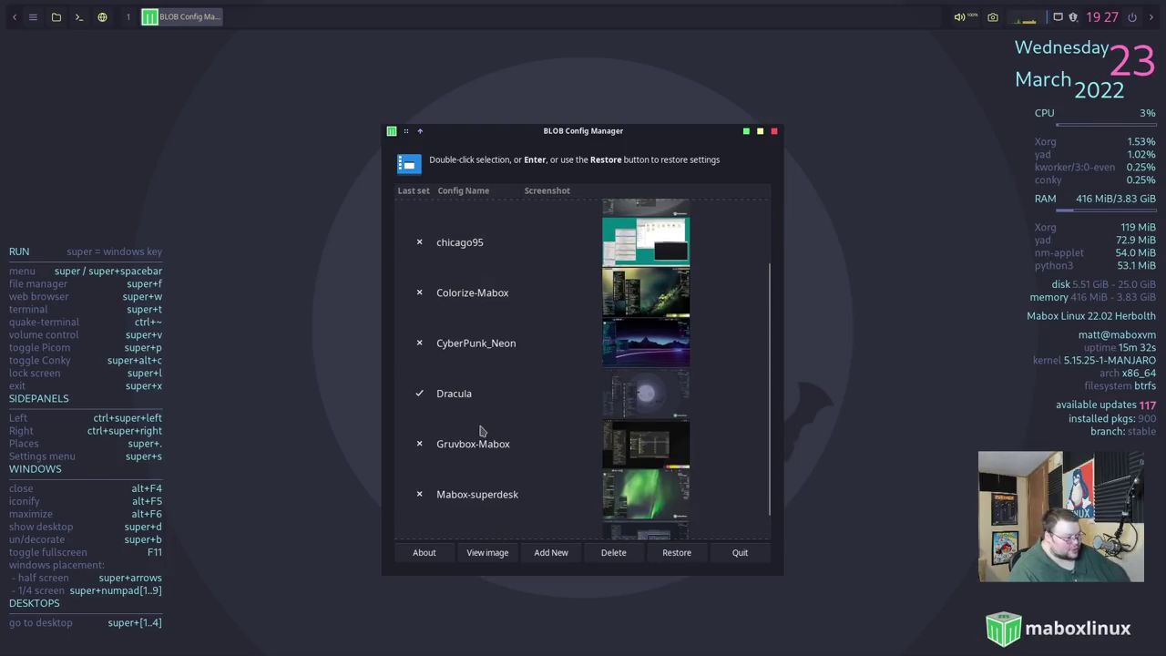
pyautogui.doubleClick(480, 445)
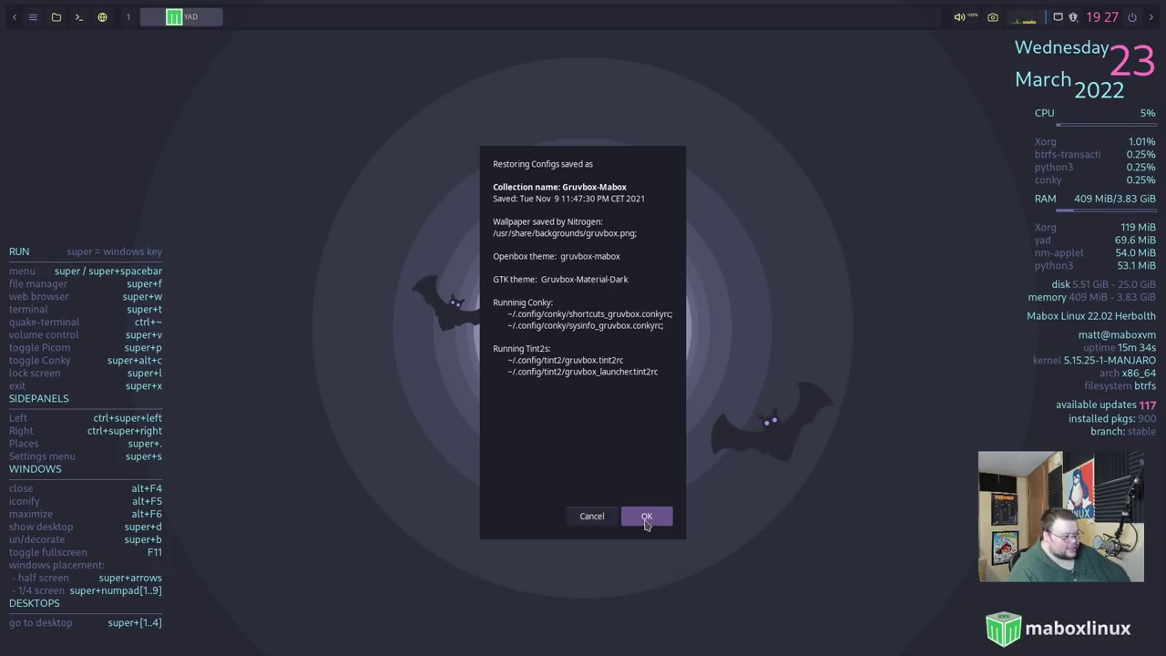
pyautogui.click(647, 516)
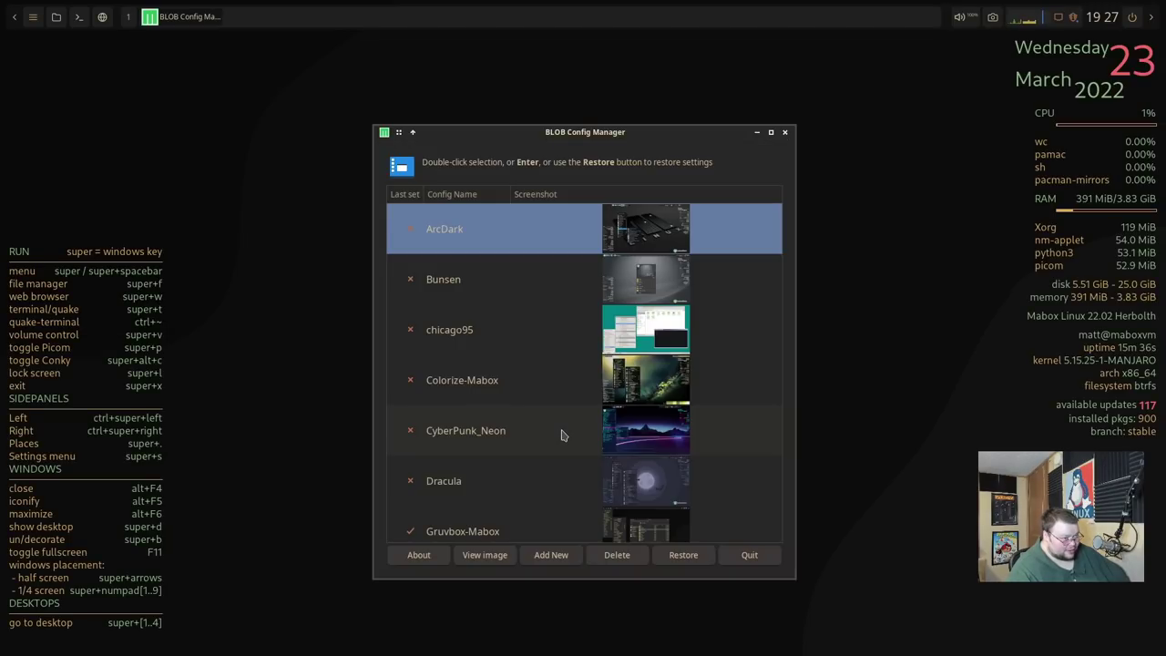
pyautogui.scroll(-3, 513, 405)
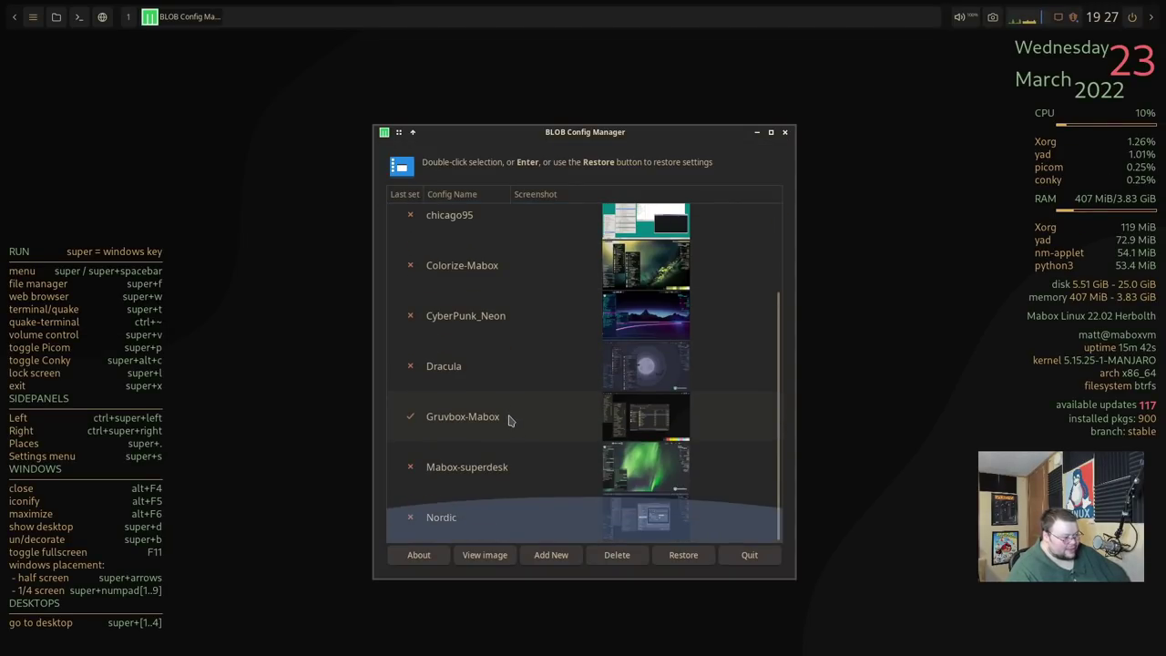
pyautogui.scroll(3, 507, 426)
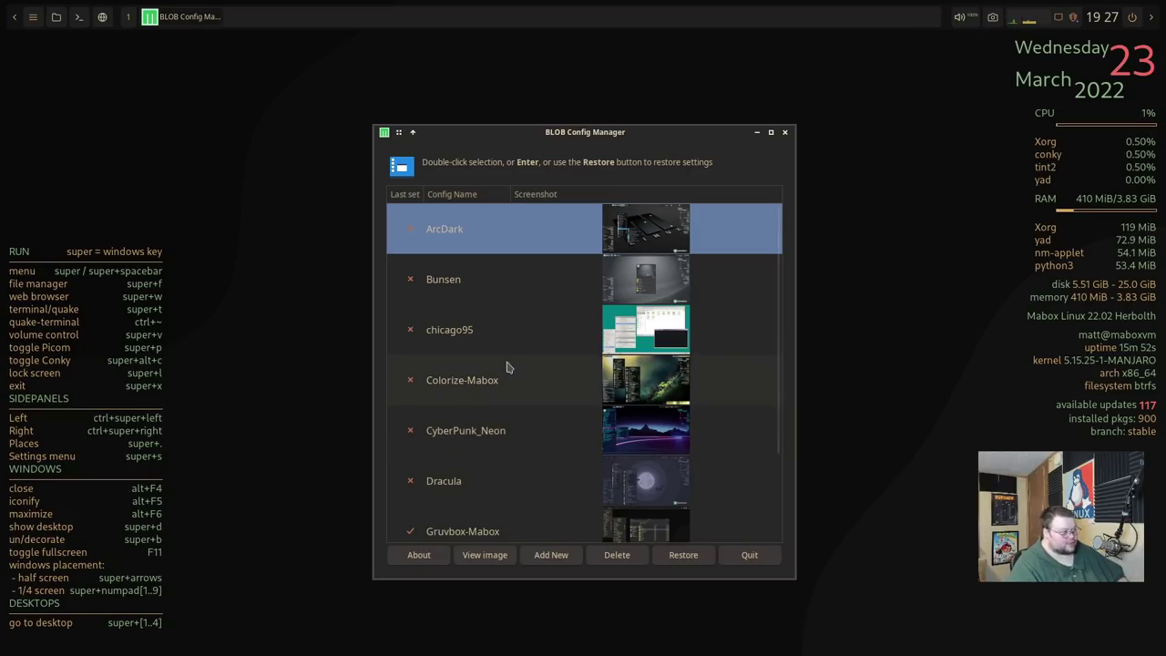
pyautogui.rightClick(228, 225)
pyautogui.moveTo(278, 326)
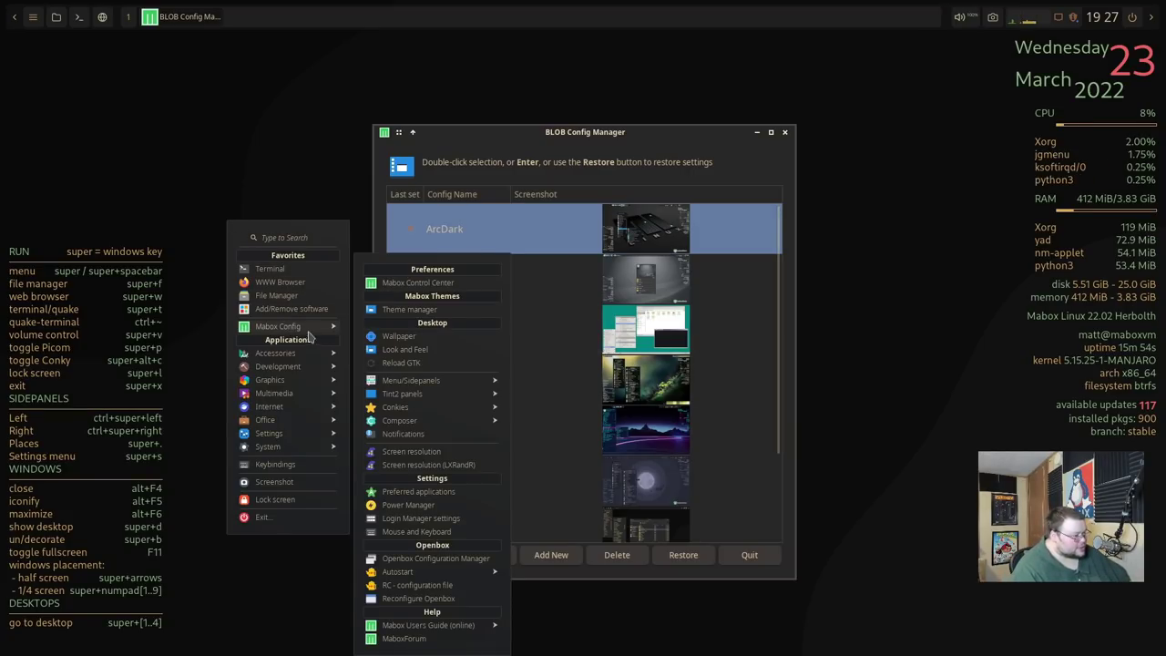
pyautogui.click(413, 350)
pyautogui.moveTo(312, 42); pyautogui.dragTo(583, 92)
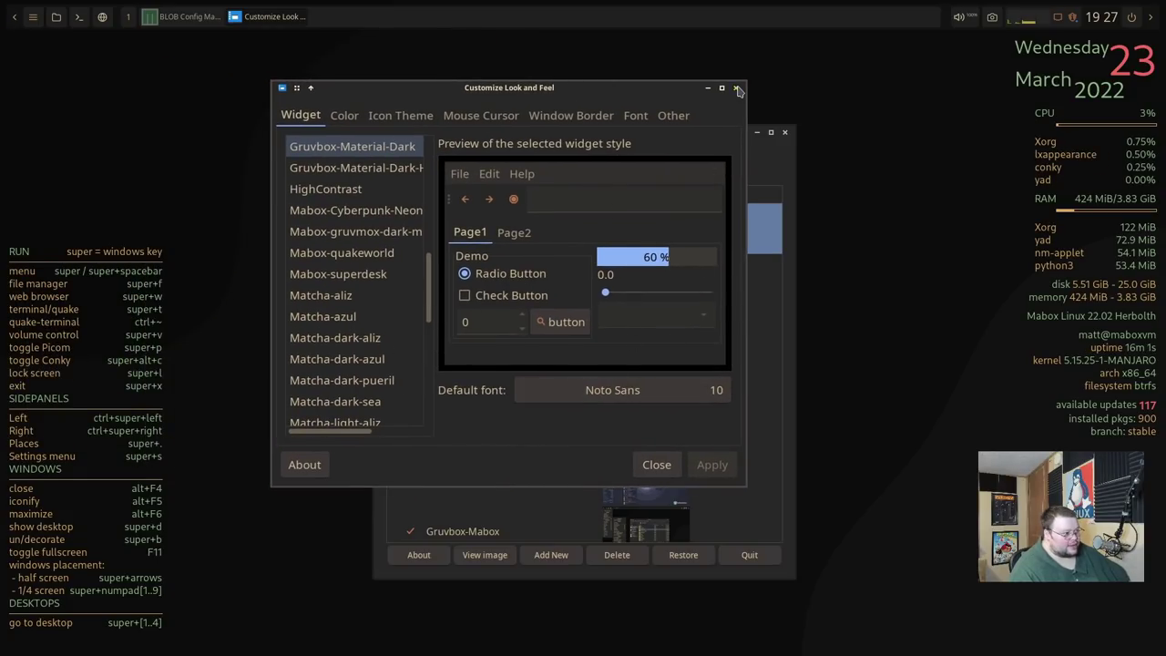
pyautogui.hotkey('alt', 'F4')
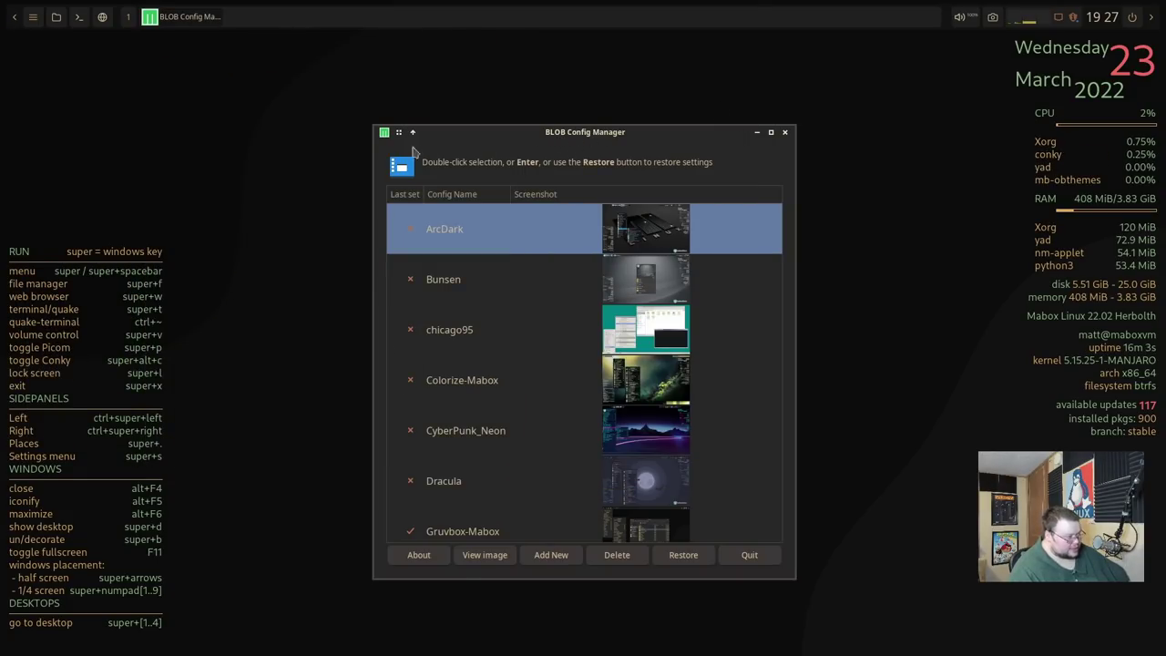
pyautogui.rightClick(247, 112)
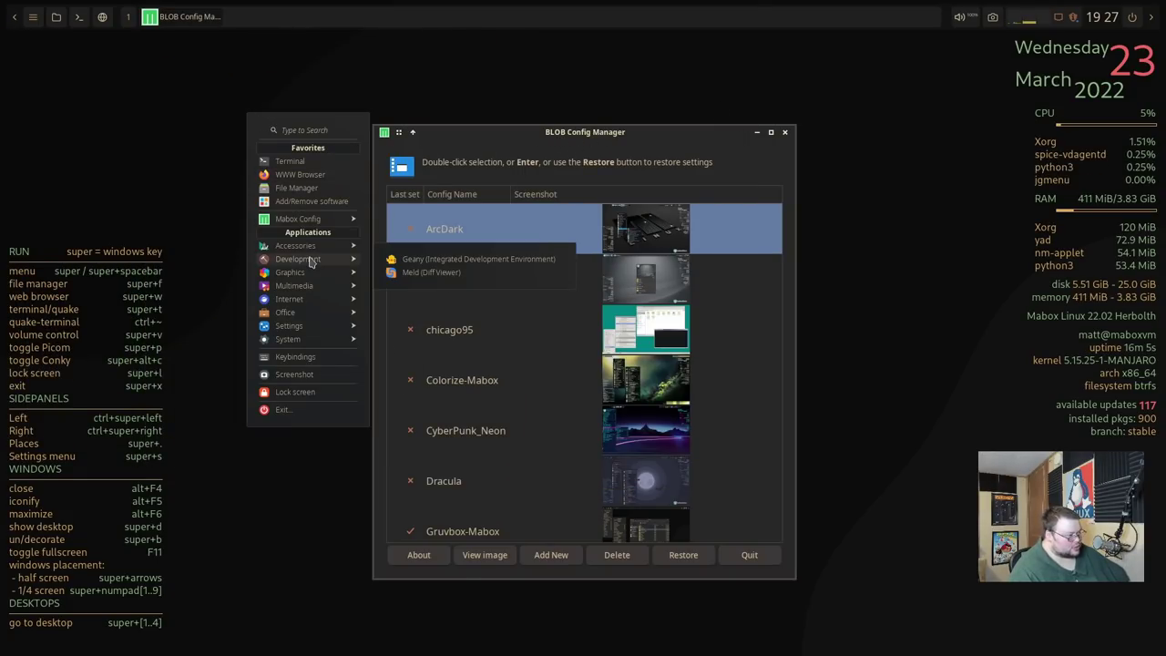
pyautogui.moveTo(289, 325)
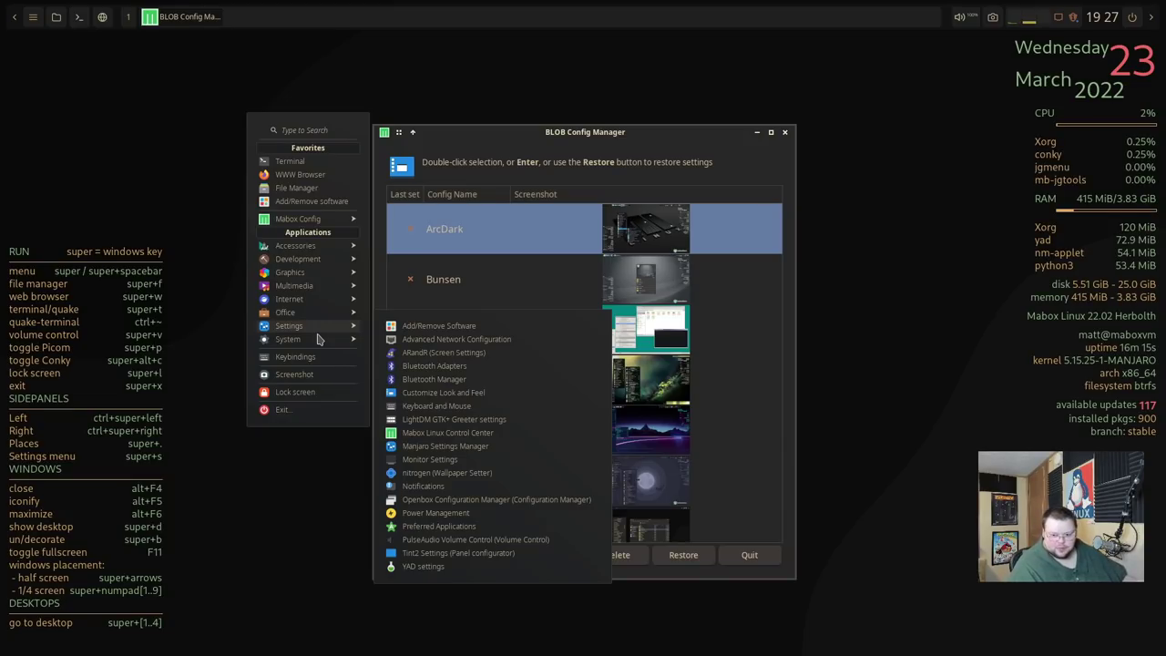
# Restore the saved Nordic configuration in BLOB Config Manager
pyautogui.click(543, 231)
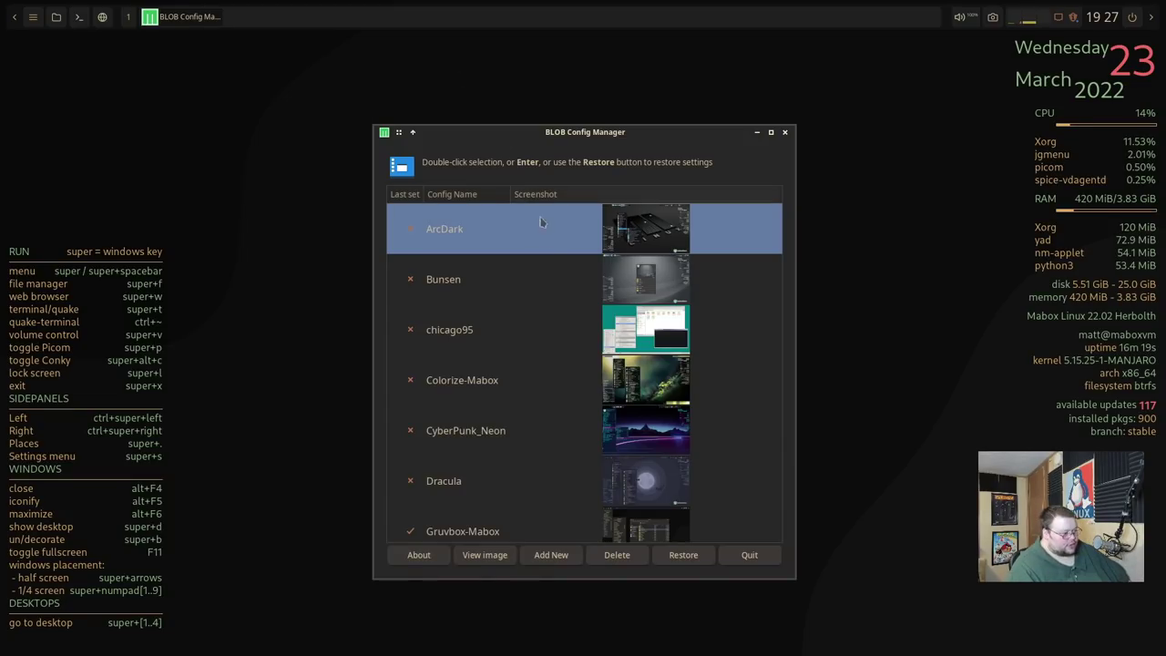
pyautogui.scroll(-3, 531, 448)
pyautogui.scroll(1, 531, 451)
pyautogui.scroll(-1, 531, 455)
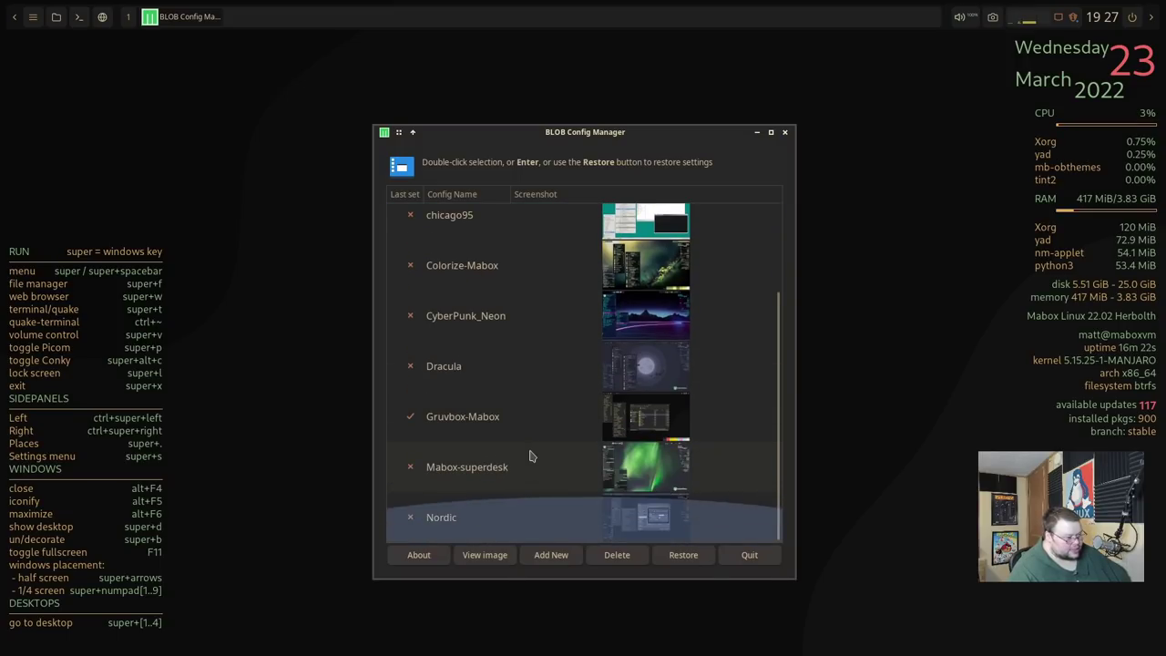
pyautogui.doubleClick(474, 524)
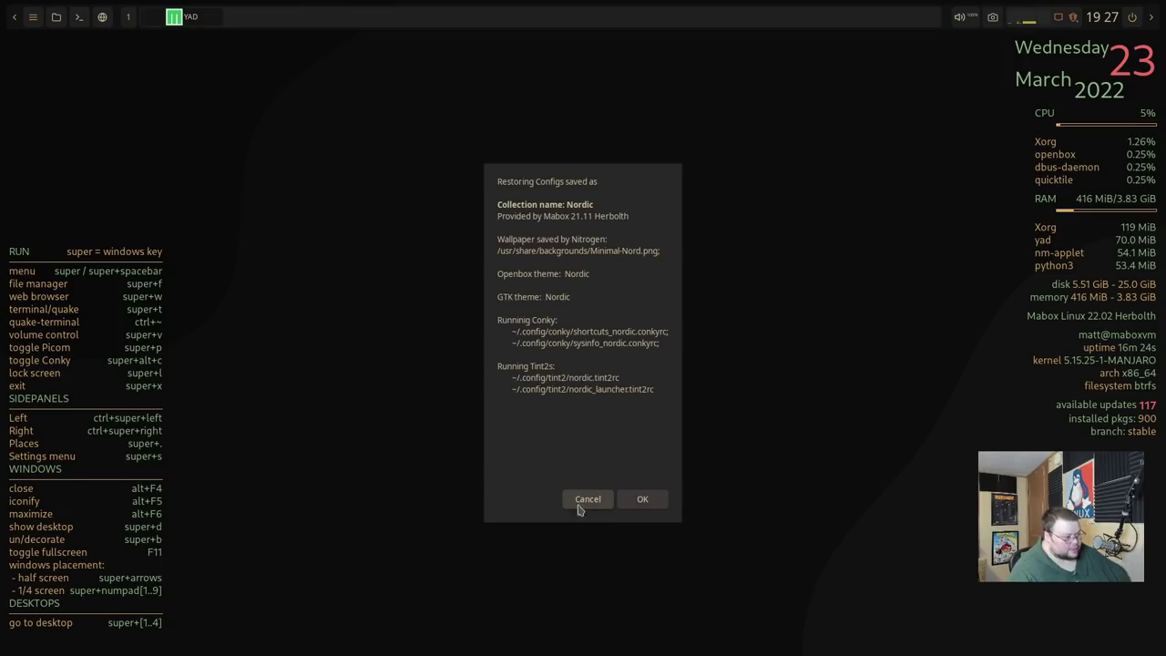
pyautogui.click(644, 500)
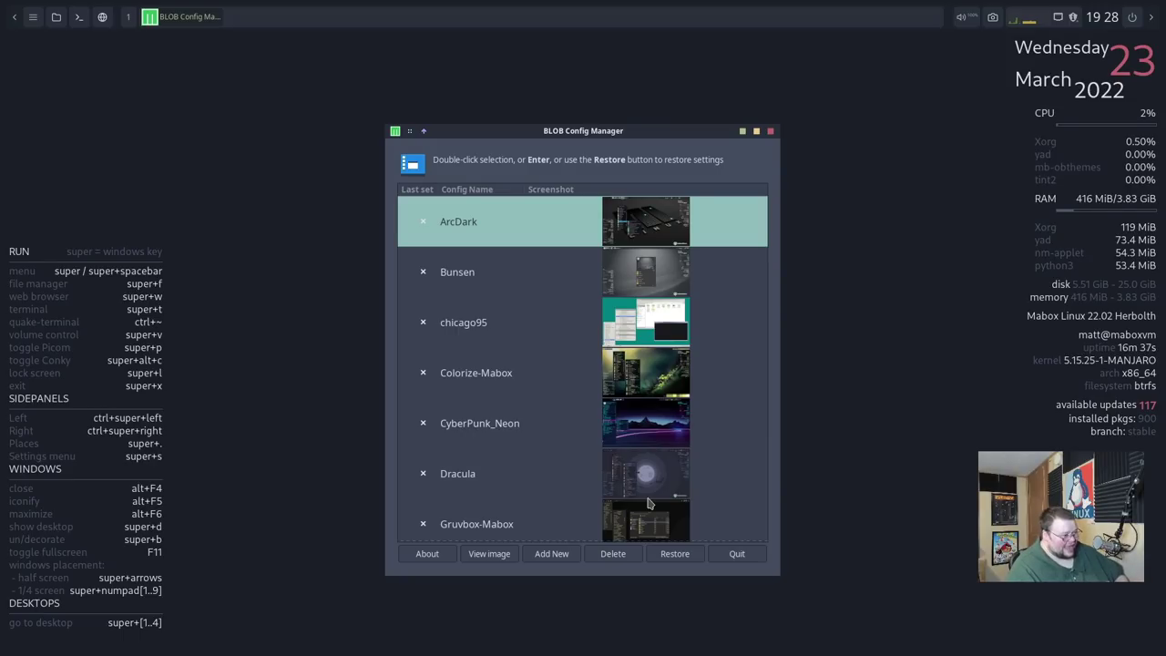
# Restore the Dracula configuration with its moon-and-bats wallpaper and move the window aside
pyautogui.doubleClick(472, 475)
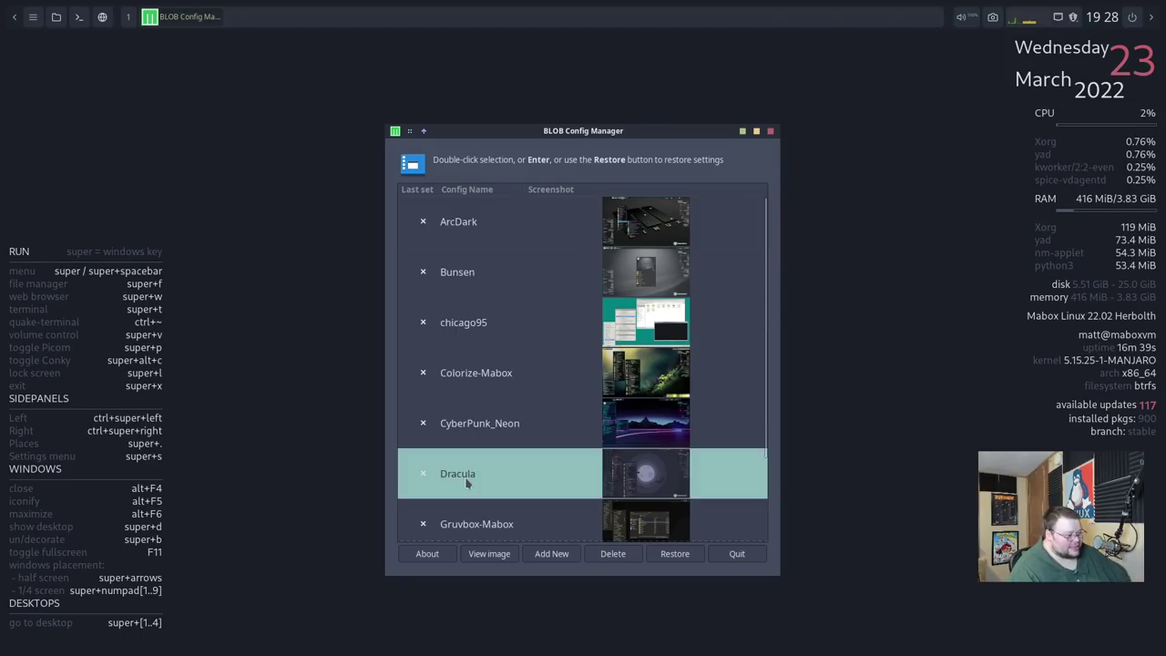
pyautogui.click(642, 509)
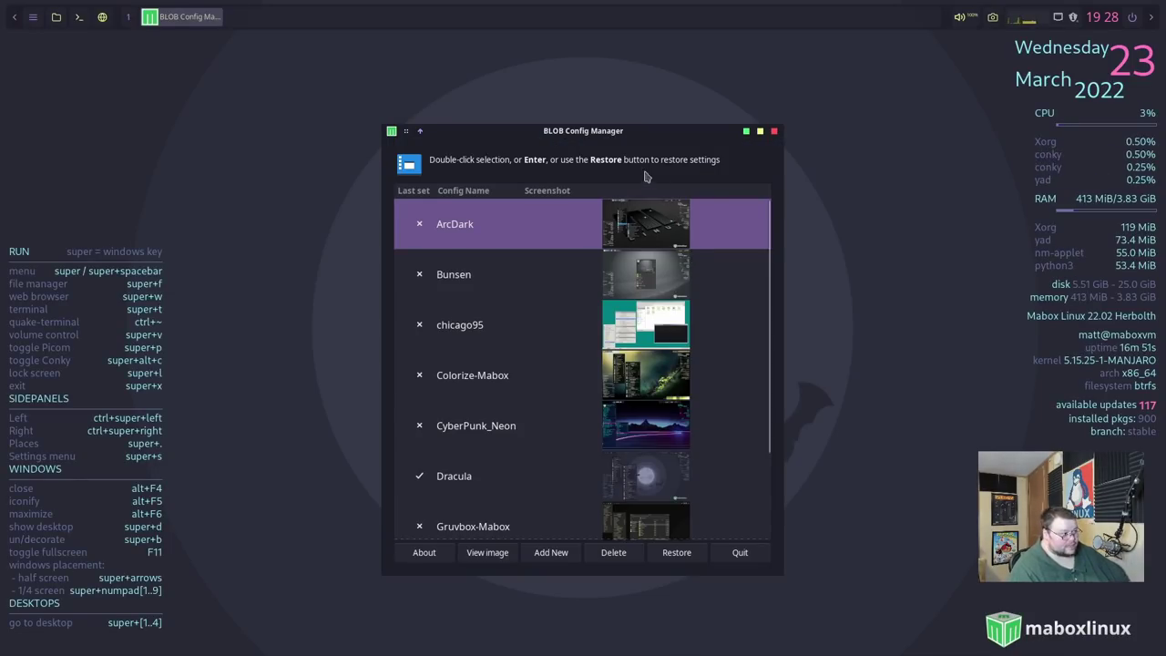
pyautogui.moveTo(619, 133); pyautogui.dragTo(756, 91)
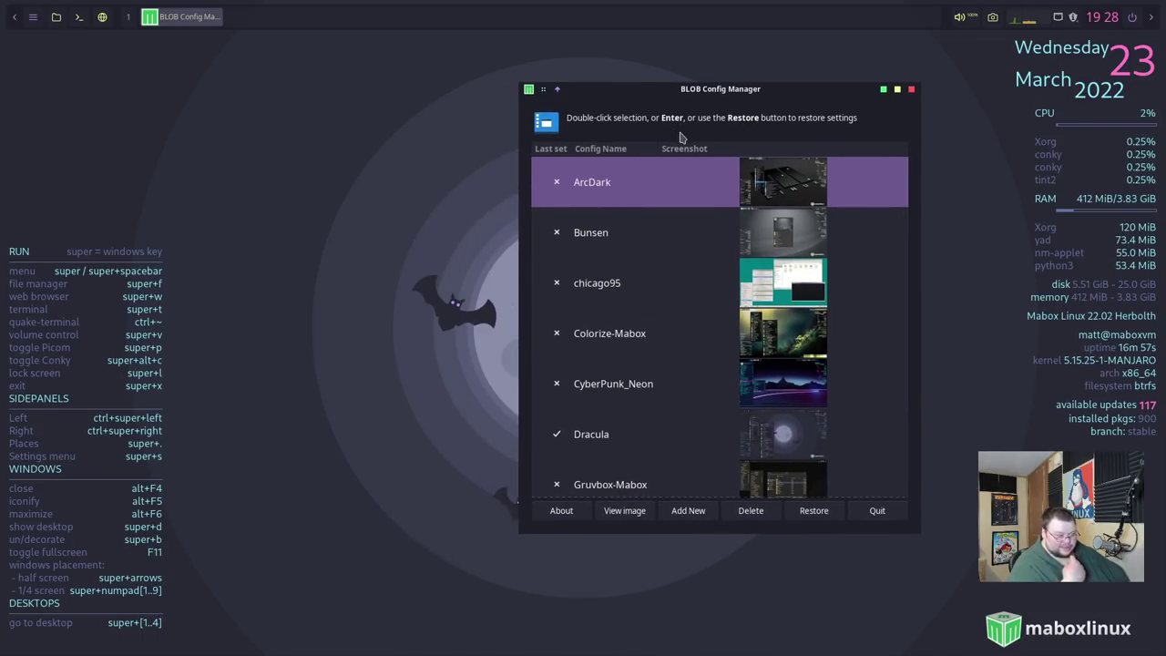
# Close BLOB Config Manager and choose the Dracula-withoutBorder desktop menu colour scheme
pyautogui.click(909, 90)
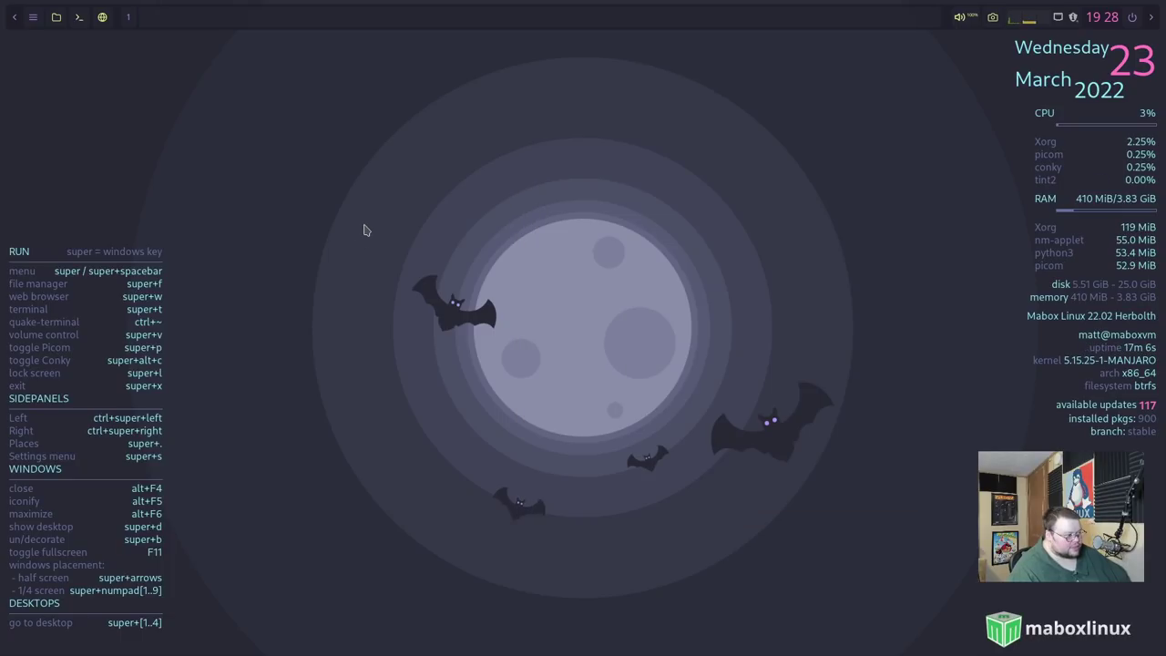
pyautogui.rightClick(367, 227)
pyautogui.moveTo(550, 380)
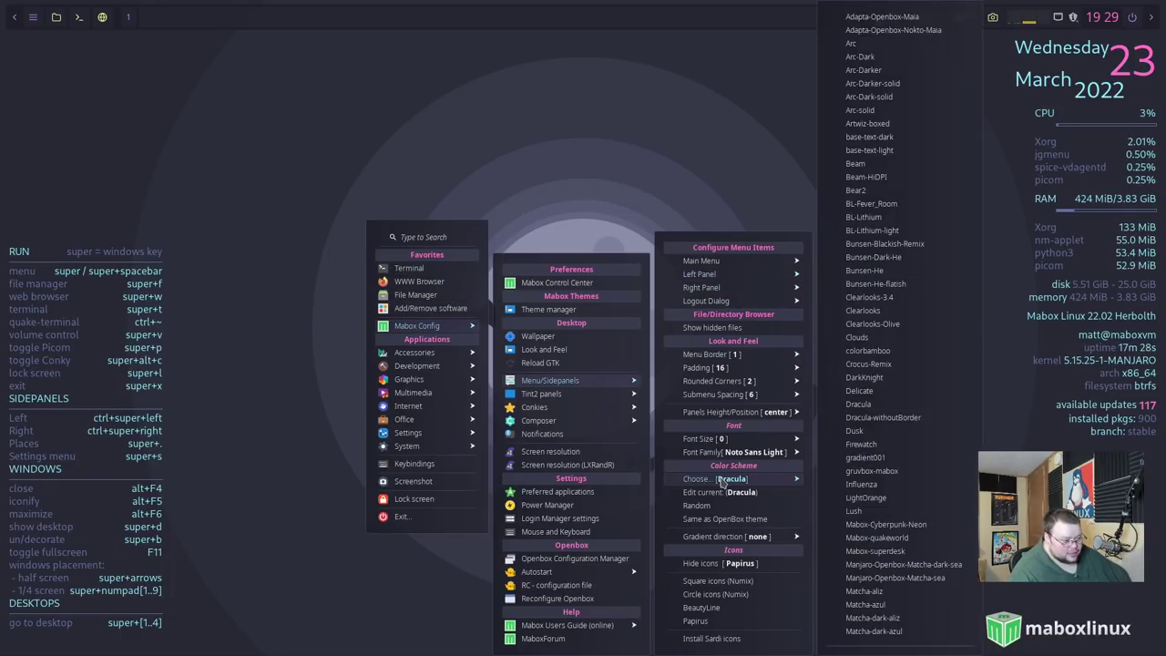
pyautogui.moveTo(722, 478)
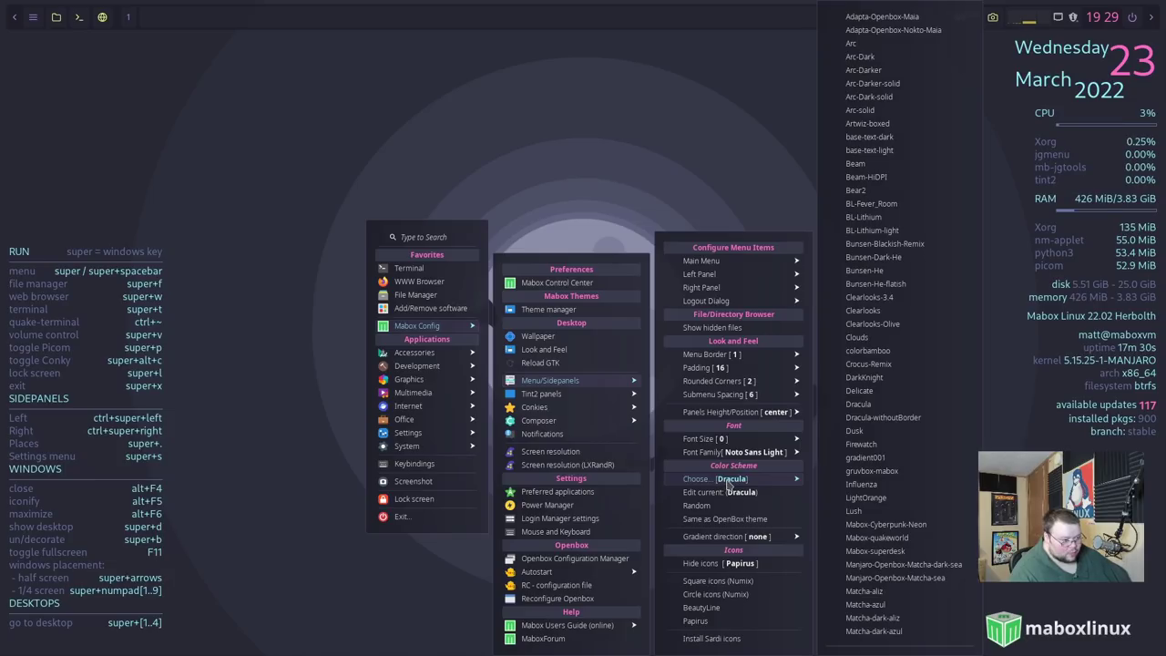
pyautogui.click(868, 417)
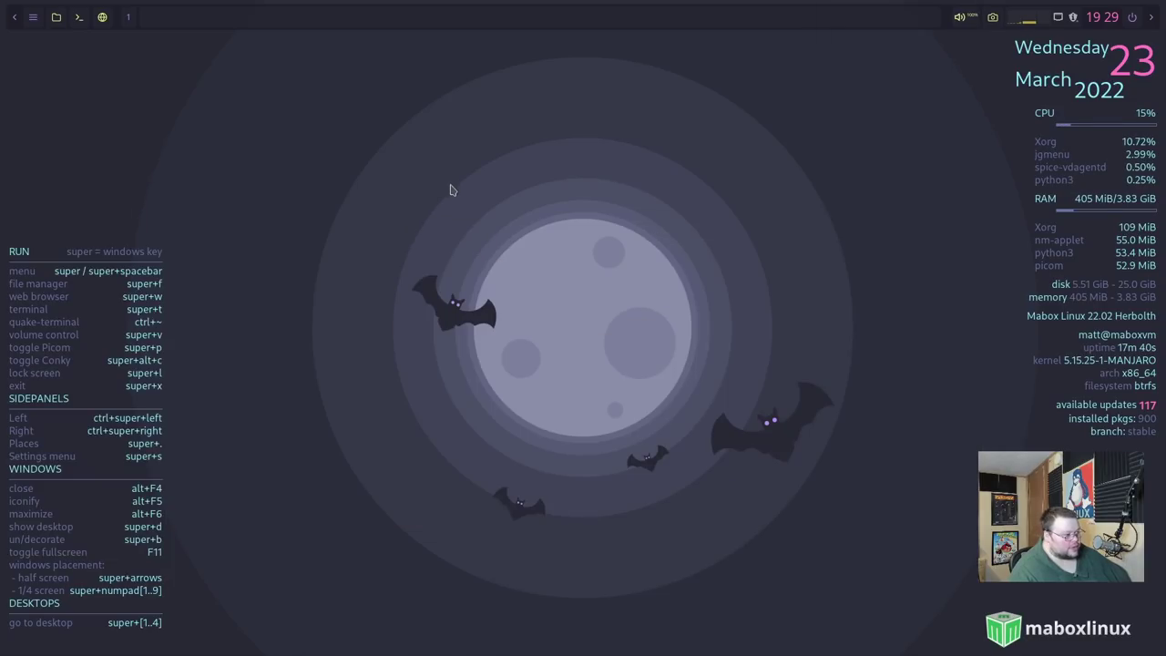
# Reopen the desktop menu to check its new look, browse Menu/Sidepanels, then dismiss it
pyautogui.rightClick(398, 251)
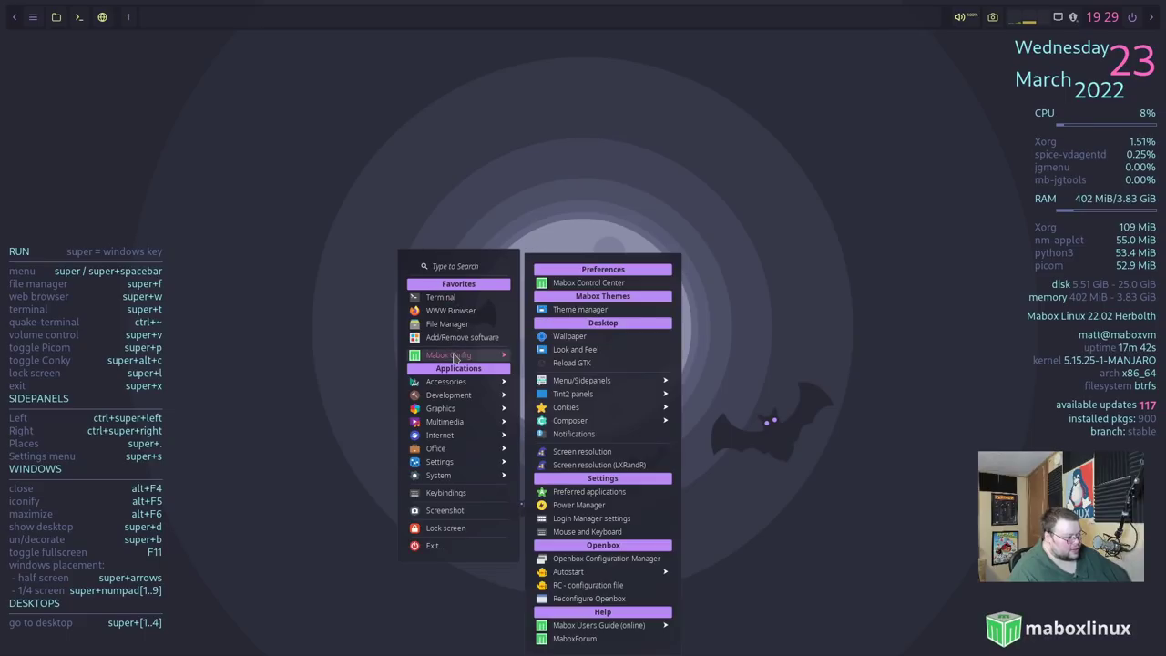
pyautogui.moveTo(456, 355)
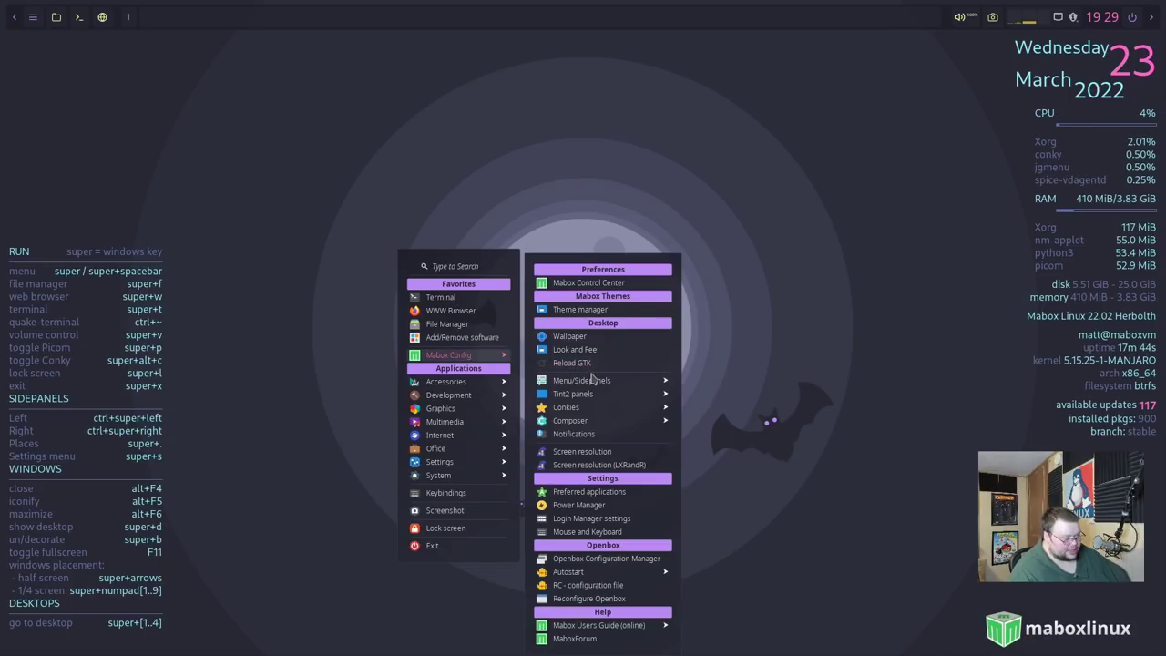
pyautogui.click(583, 380)
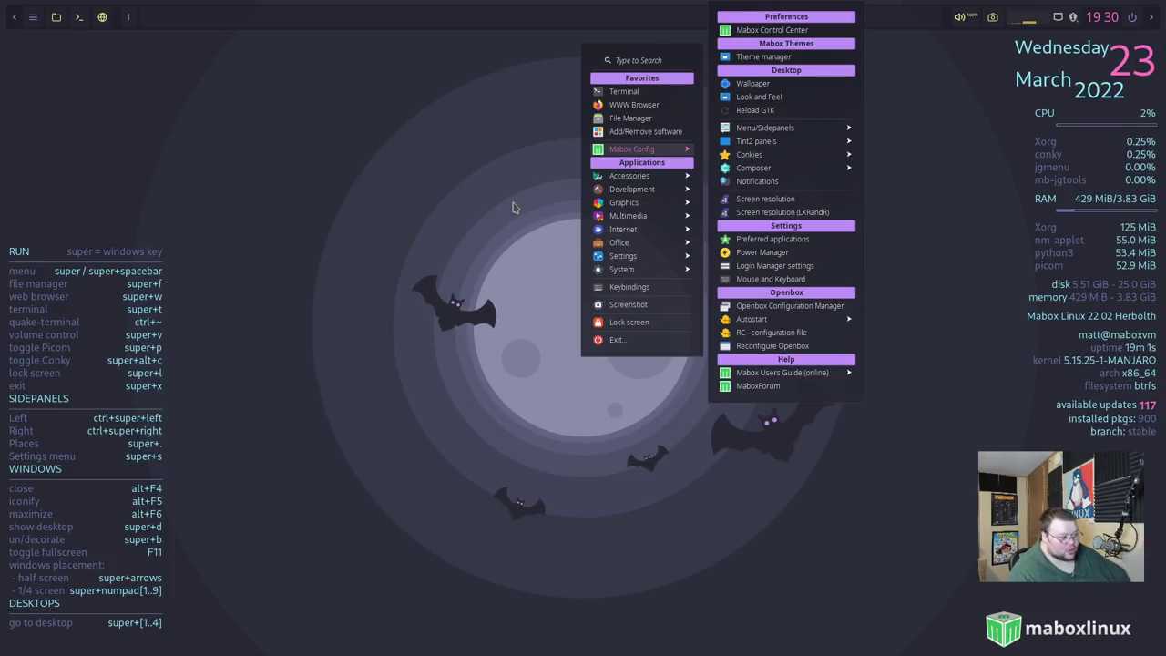
pyautogui.click(465, 173)
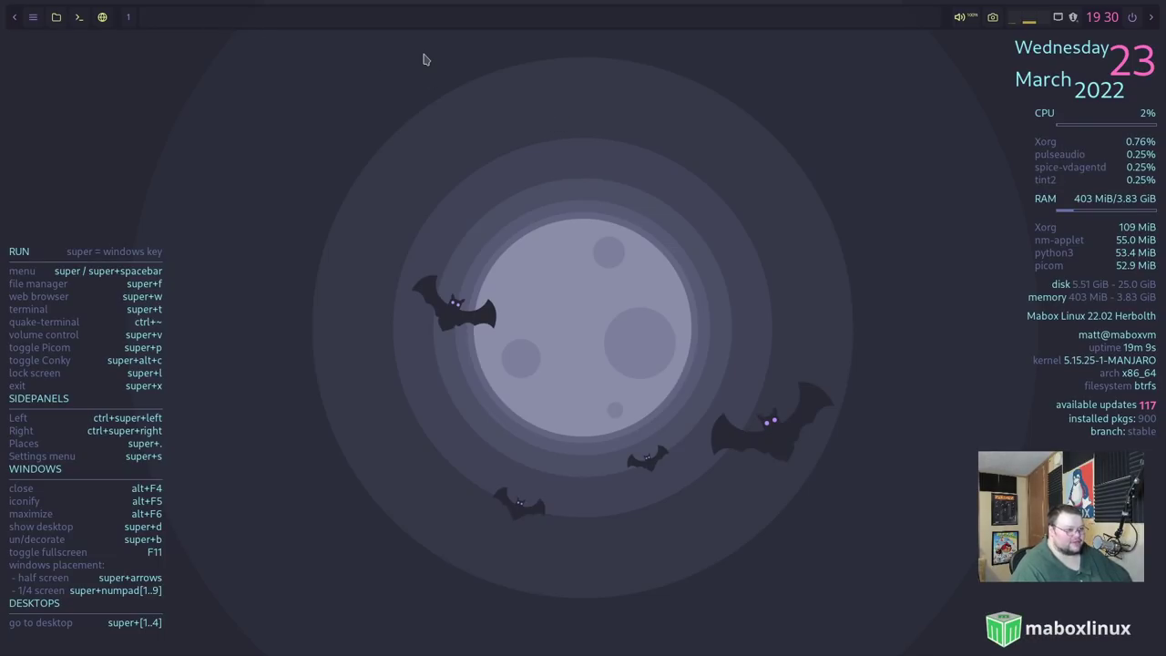
pyautogui.click(993, 18)
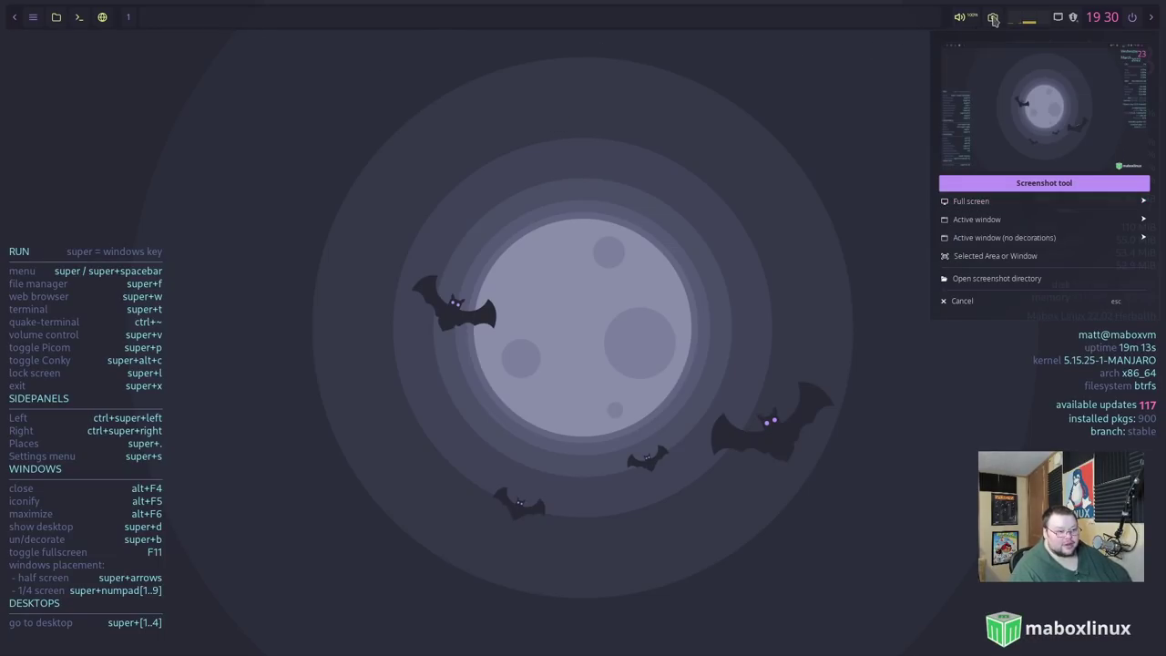
pyautogui.click(847, 73)
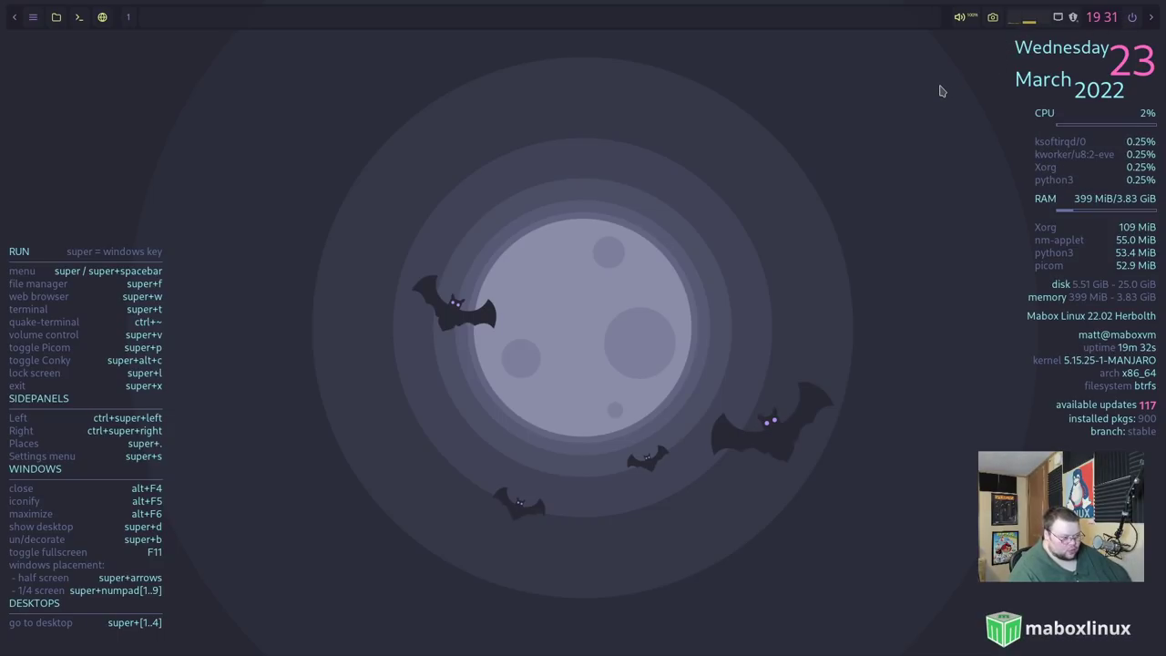
# Open an enlarged-font terminal and run sudo pacman -Syyu, entering the password
pyautogui.press('super+t')
pyautogui.hotkey('ctrl', '+')
pyautogui.hotkey('ctrl', '+')
pyautogui.hotkey('ctrl', '+')
pyautogui.write('syu')
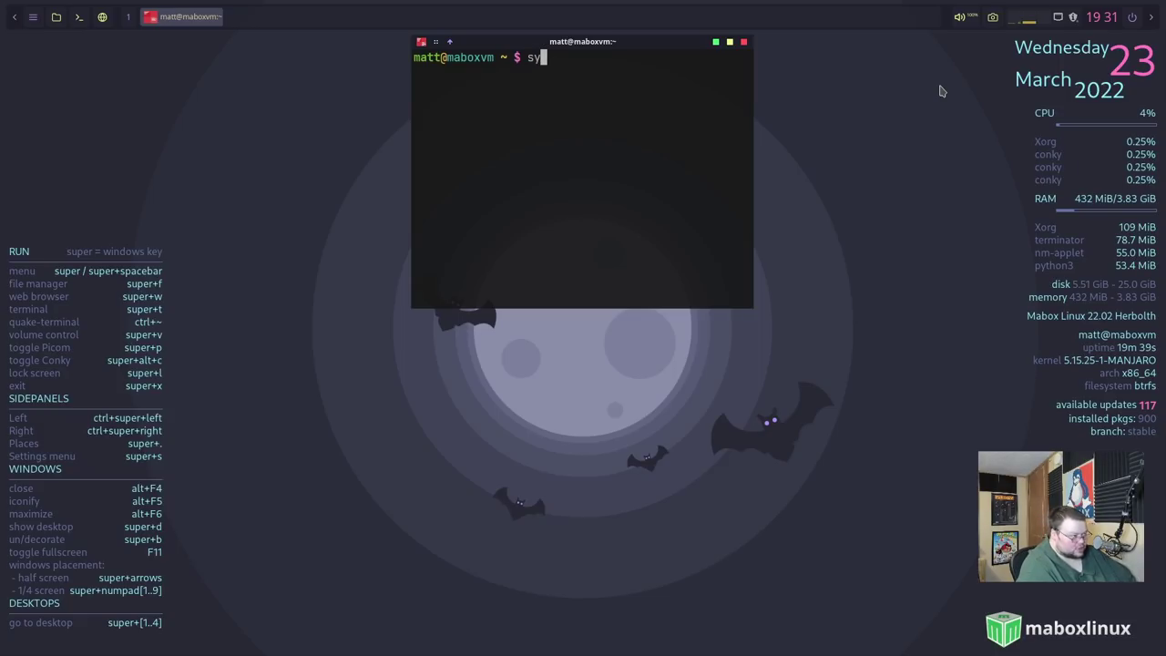
pyautogui.write('udo pacman -Syyu')
pyautogui.press('Return')
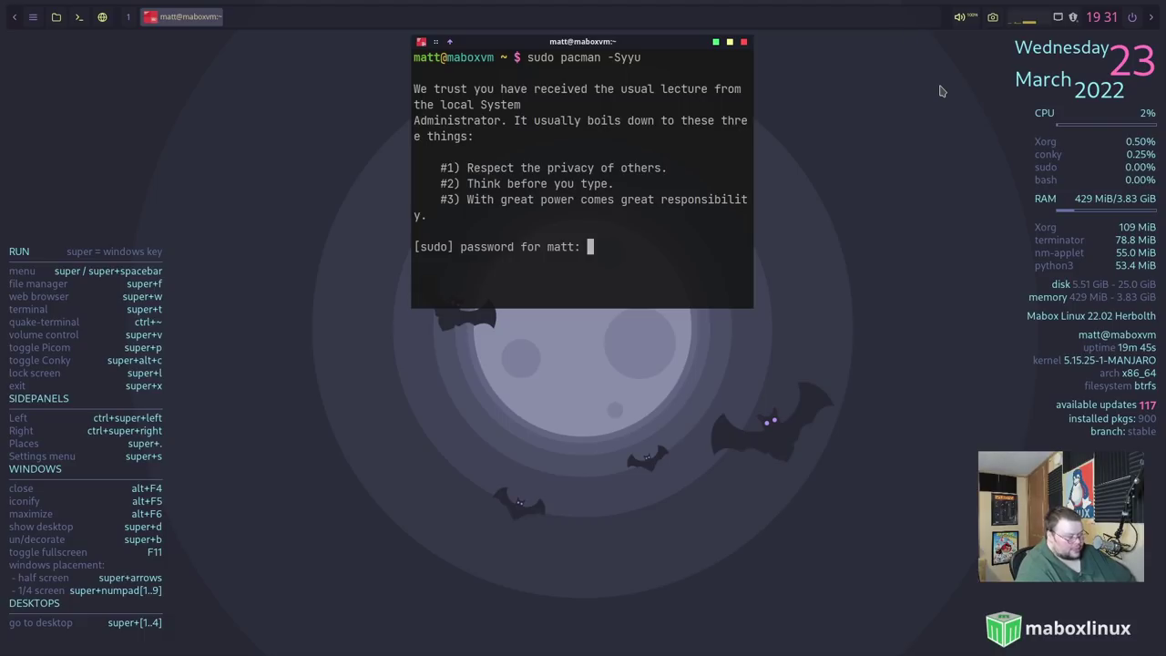
pyautogui.press('Return')
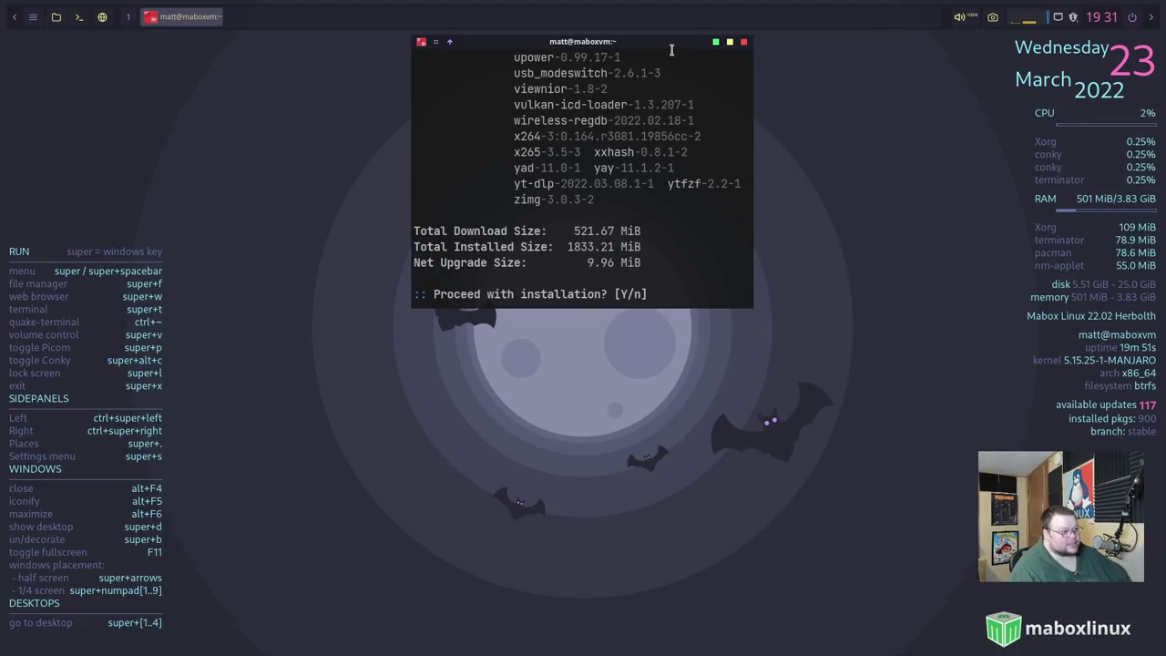
# Enlarge the terminal, review the 118-package list, and confirm the upgrade download
pyautogui.moveTo(672, 55); pyautogui.dragTo(484, 134)
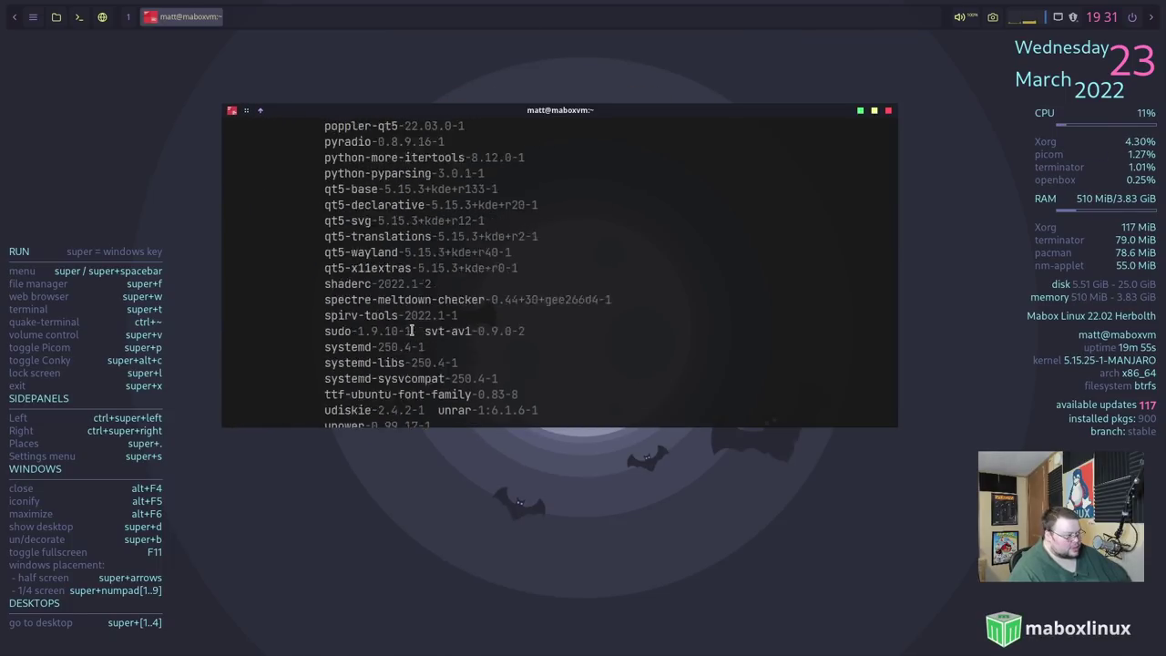
pyautogui.scroll(5, 413, 330)
pyautogui.scroll(5, 415, 326)
pyautogui.scroll(5, 417, 323)
pyautogui.scroll(5, 422, 317)
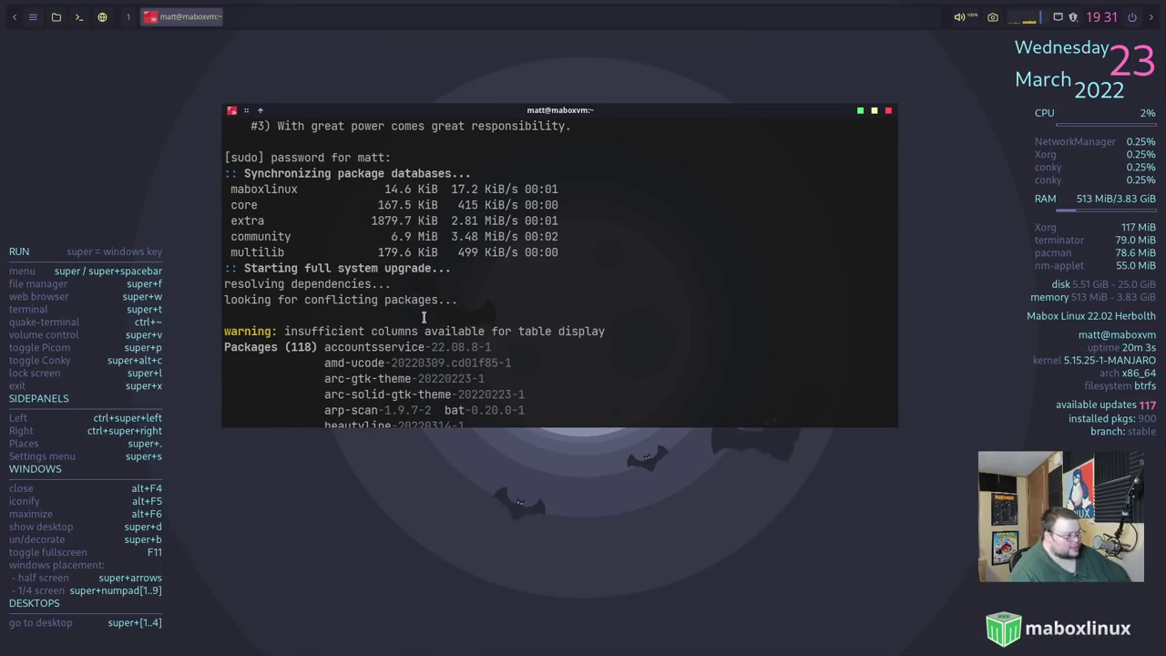
pyautogui.scroll(-5, 423, 316)
pyautogui.scroll(-5, 423, 317)
pyautogui.scroll(-5, 424, 315)
pyautogui.scroll(-5, 424, 315)
pyautogui.scroll(-5, 424, 315)
pyautogui.scroll(-2, 424, 315)
pyautogui.write('y')
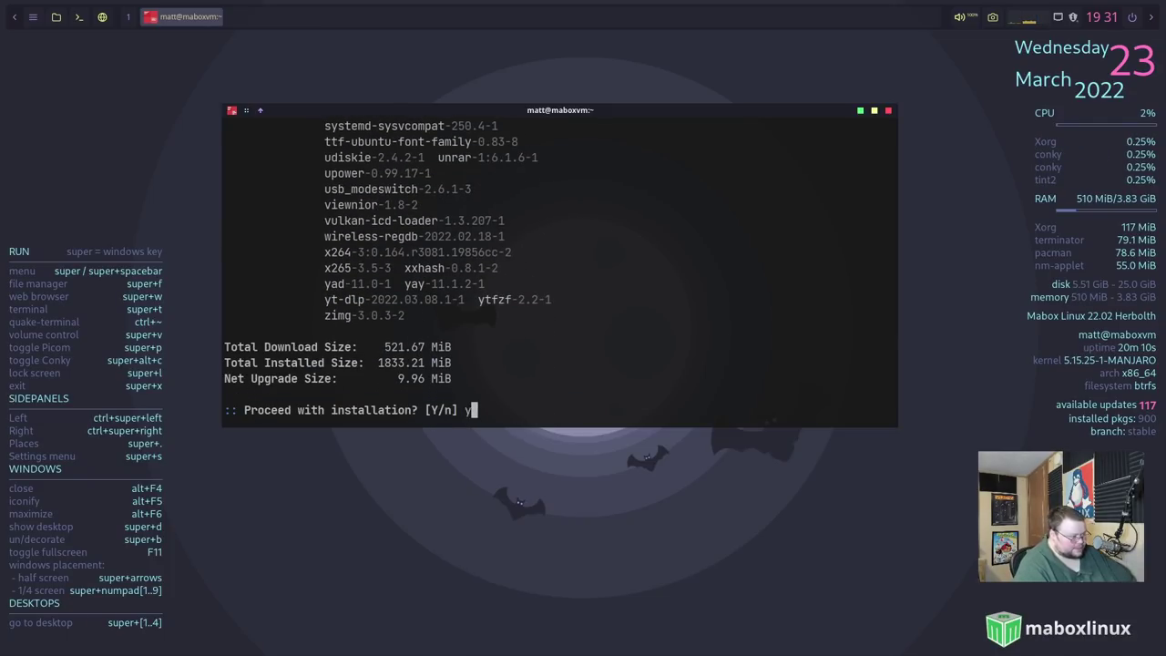
pyautogui.press('Return')
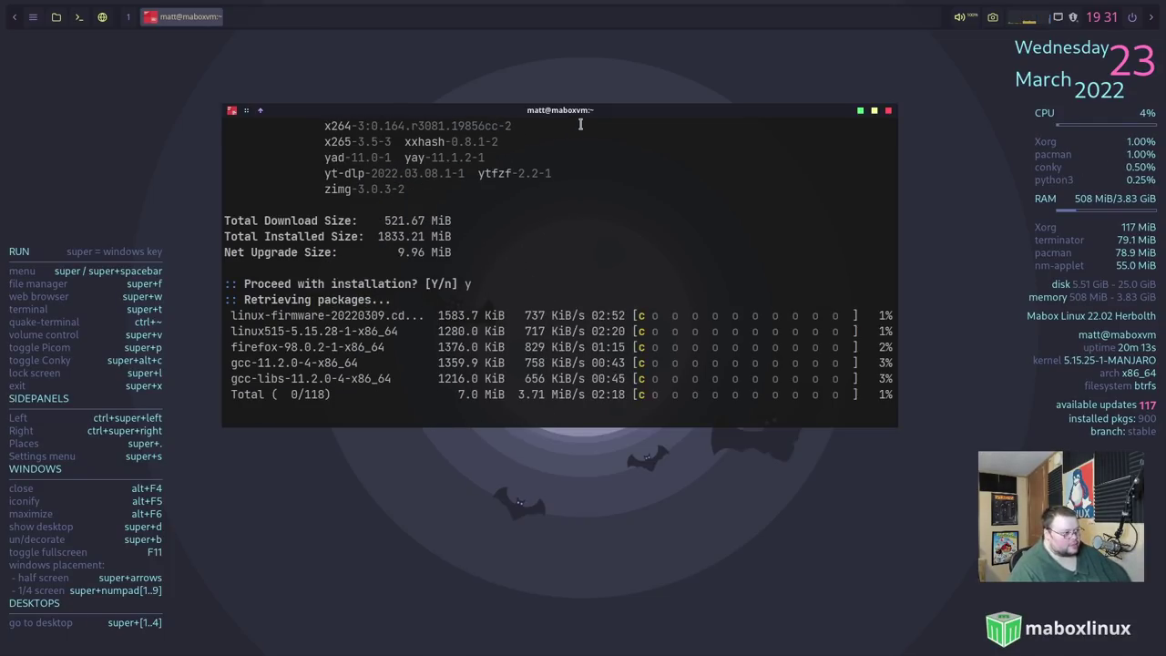
pyautogui.moveTo(580, 124); pyautogui.dragTo(634, 132)
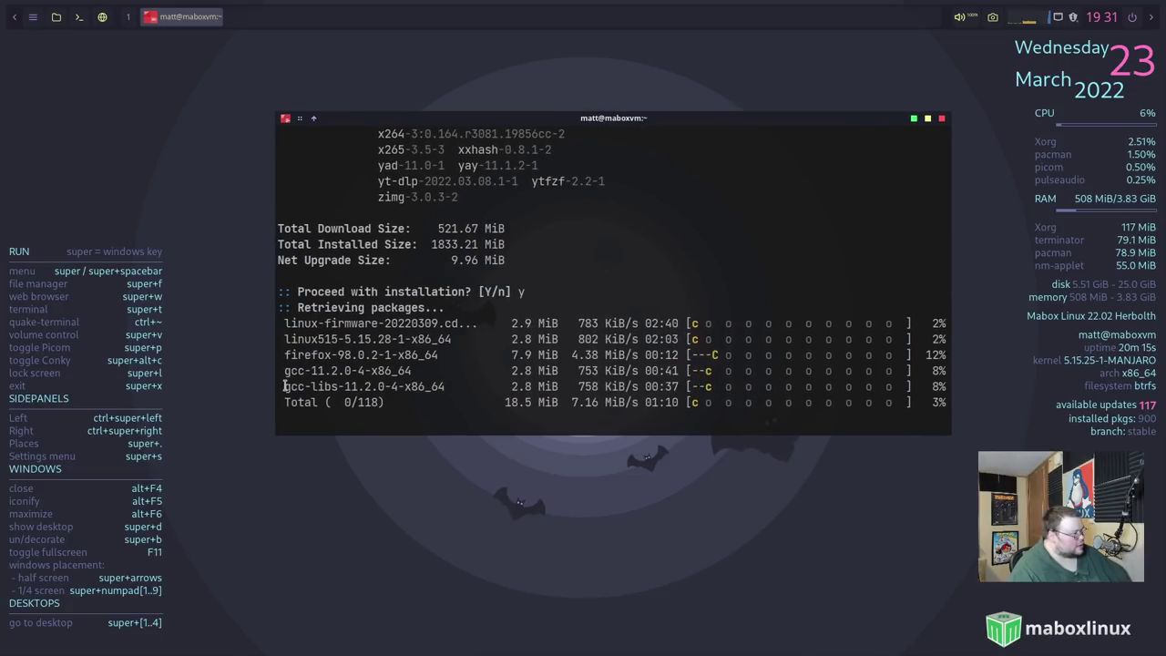
# Open a file manager on the home folder and move its window up over the terminal
pyautogui.press('super+f')
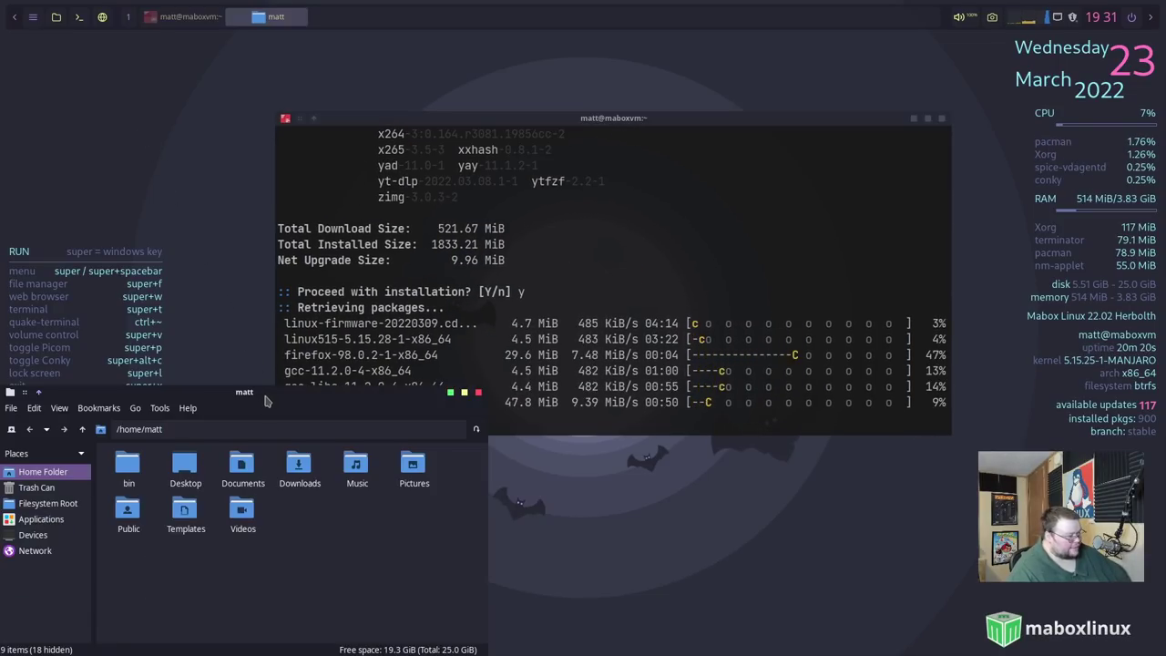
pyautogui.moveTo(271, 373); pyautogui.dragTo(402, 241)
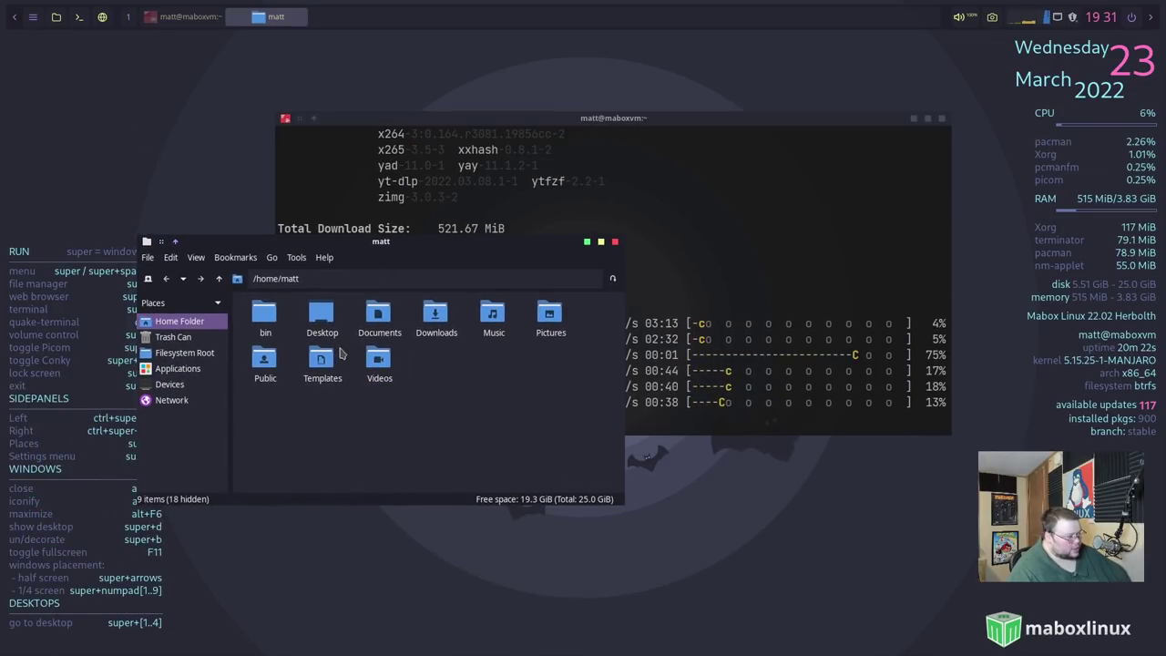